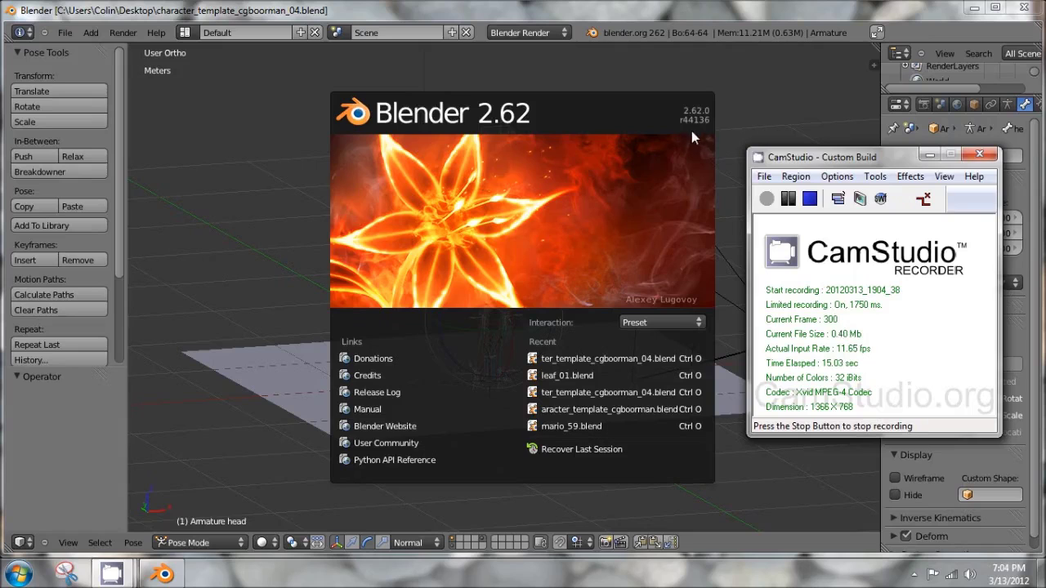
- Dismiss the splash screen and maximize the program window
left_click(596, 159)
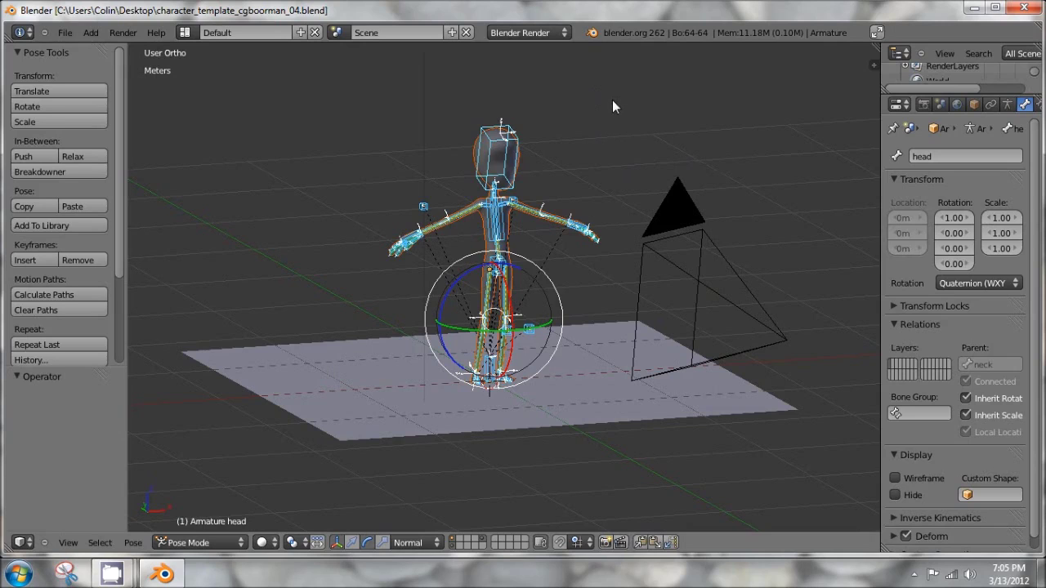
scroll(612, 100, "down", 1)
double_click(539, 16)
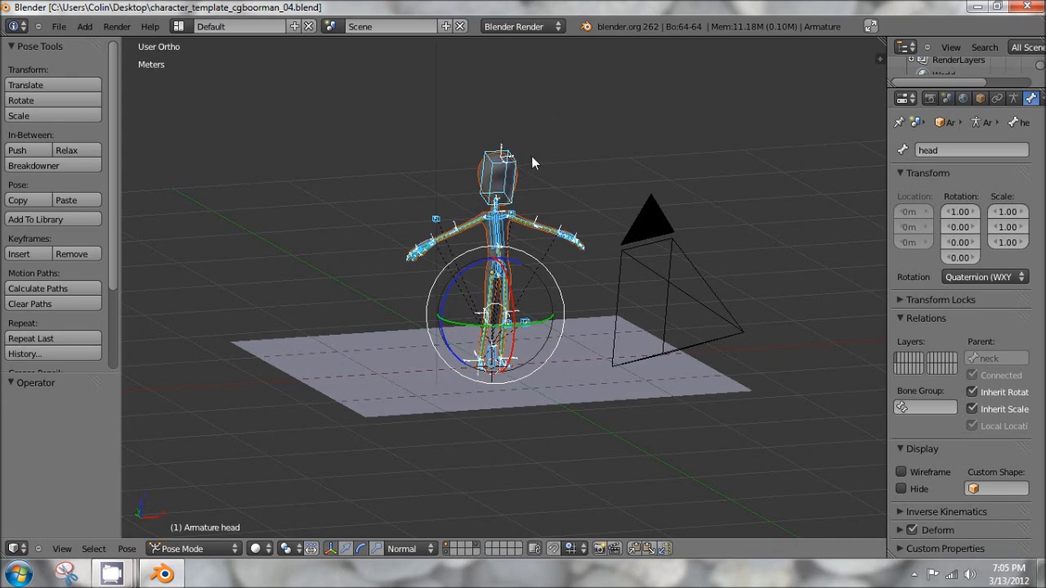
- Place the 3D cursor at the eye position on one side of the face, positioning it in front view and right side view
middle_click_drag(464, 126, 507, 200, "shift")
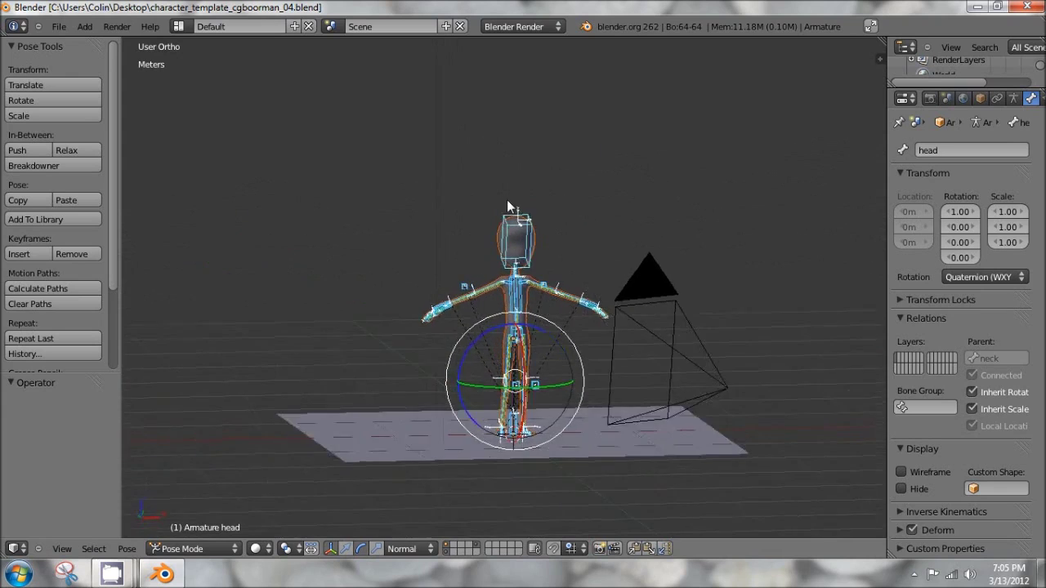
scroll(507, 199, "up", 3)
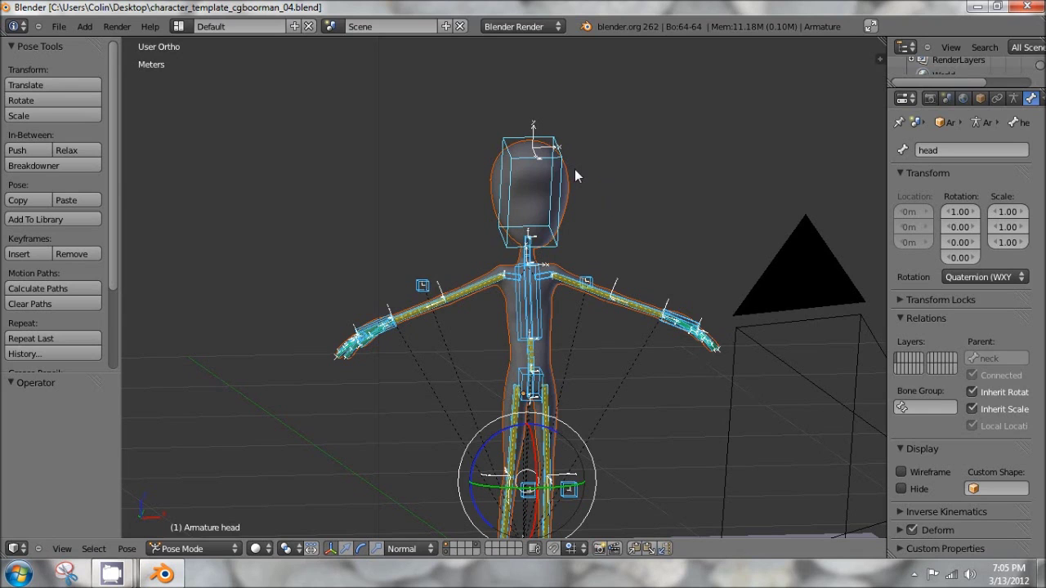
key("KP_1")
middle_click_drag(520, 125, 515, 238, "shift")
scroll(502, 224, "up", 7)
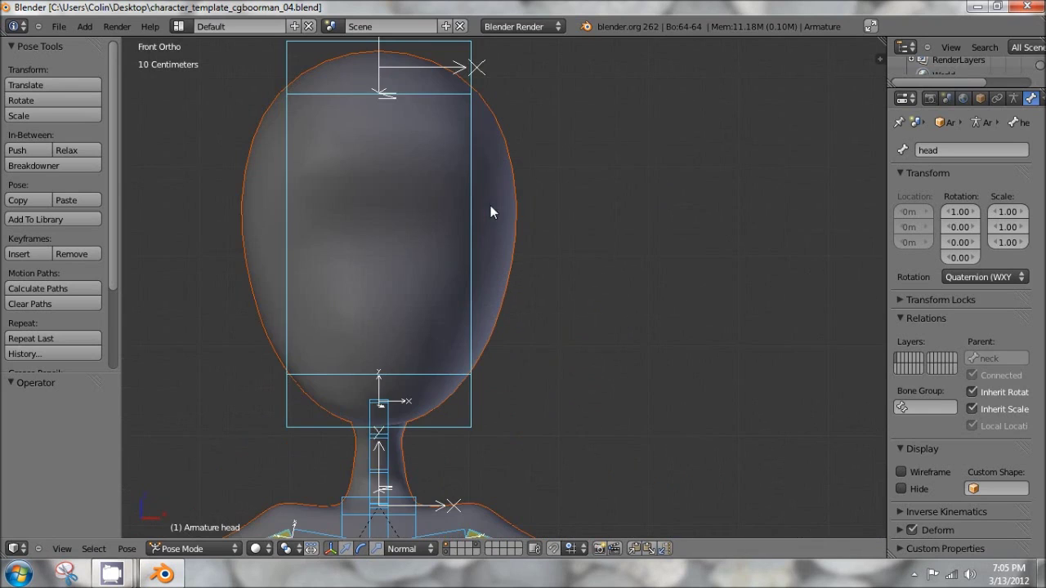
left_click(435, 221)
key("KP_3")
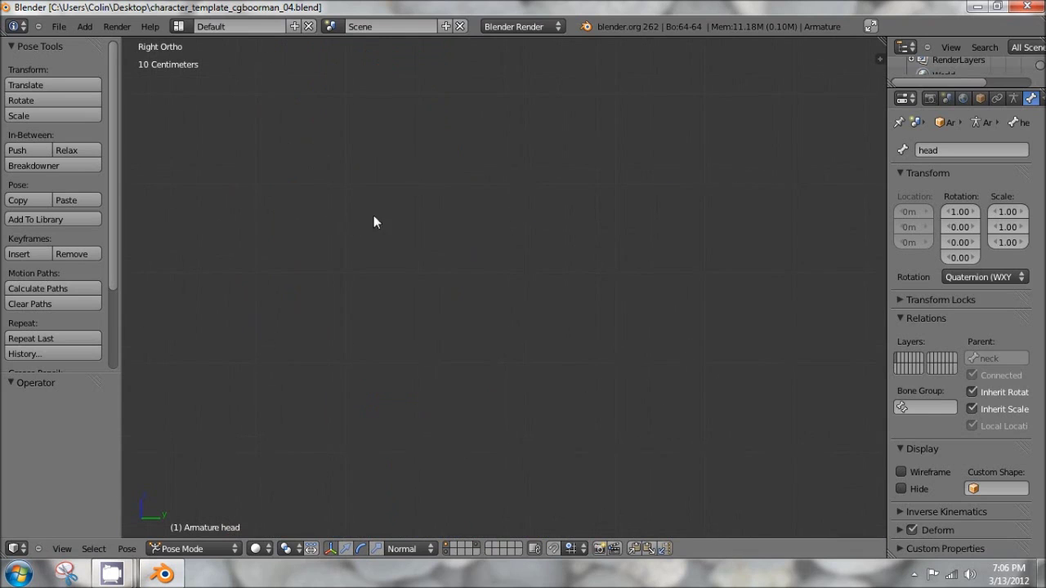
middle_click_drag(373, 216, 624, 206, "shift")
left_click(538, 218)
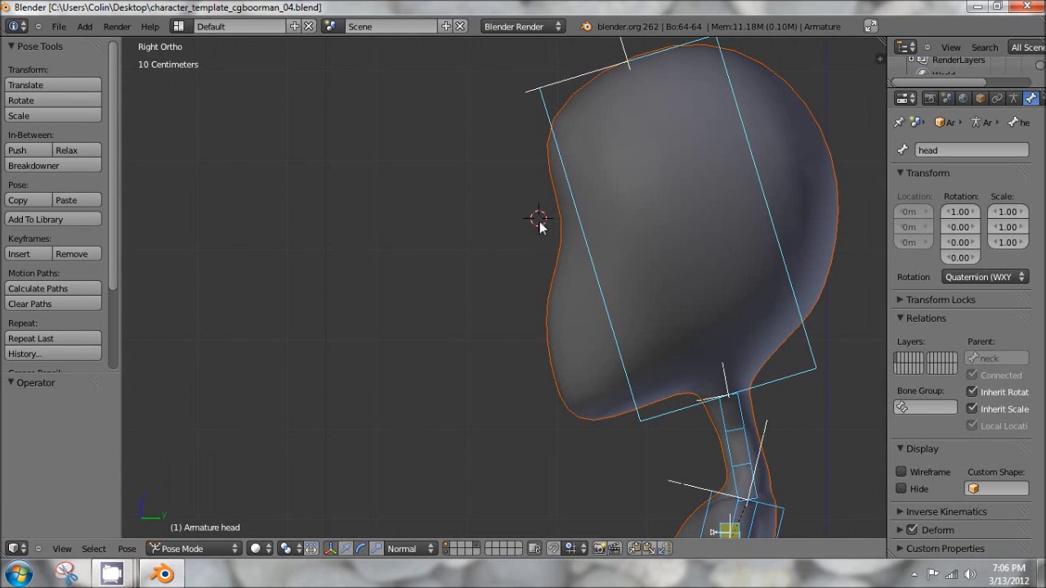
- Start the Screencast Keys display in the 3D view and close the view's properties again
key("n")
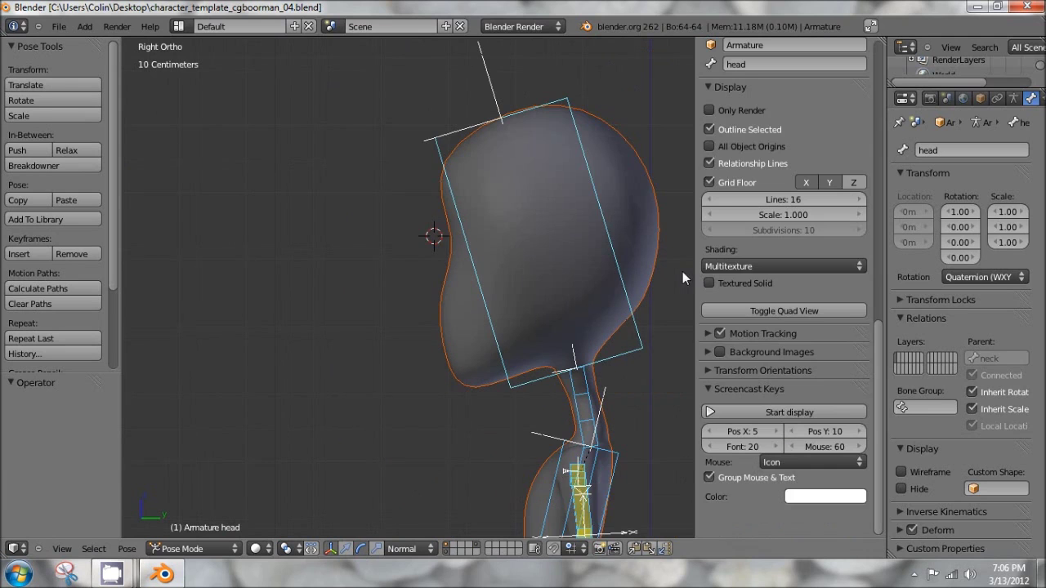
left_click(766, 410)
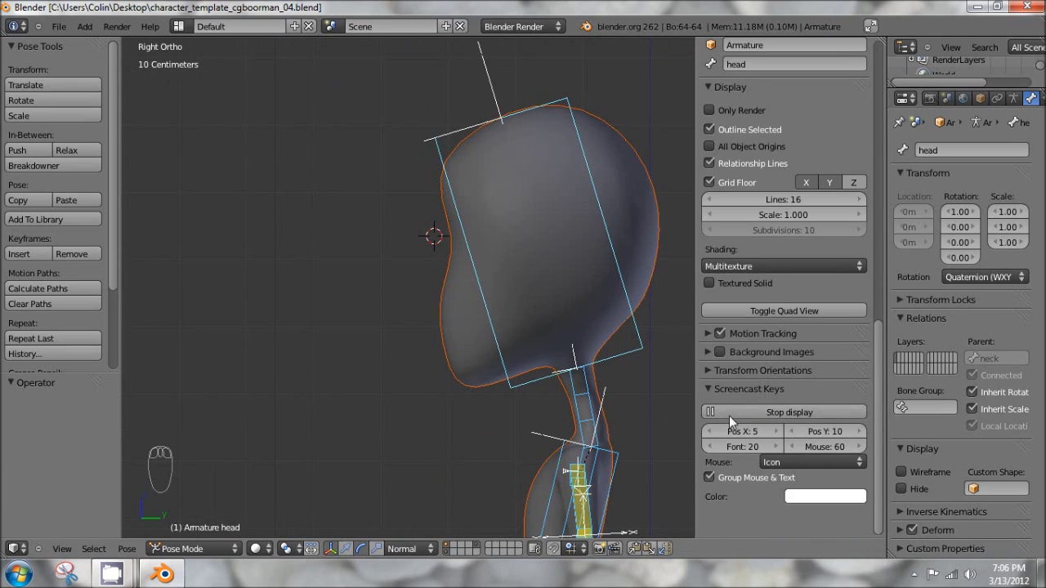
key("n")
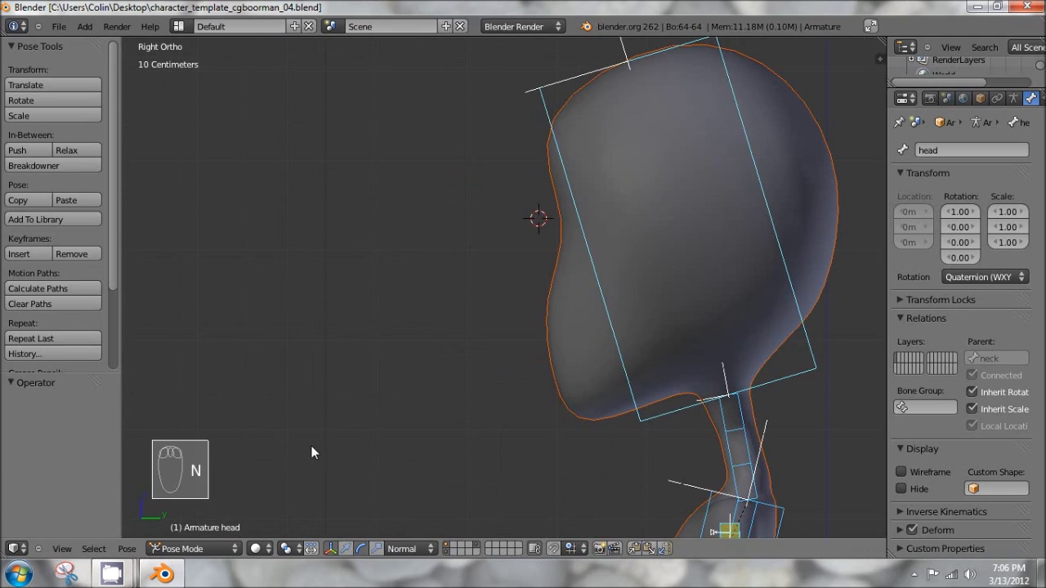
- Add a UV sphere mesh at the 3D cursor in front of the face
scroll(578, 187, "down", 3)
middle_click_drag(578, 187, 513, 179, "shift")
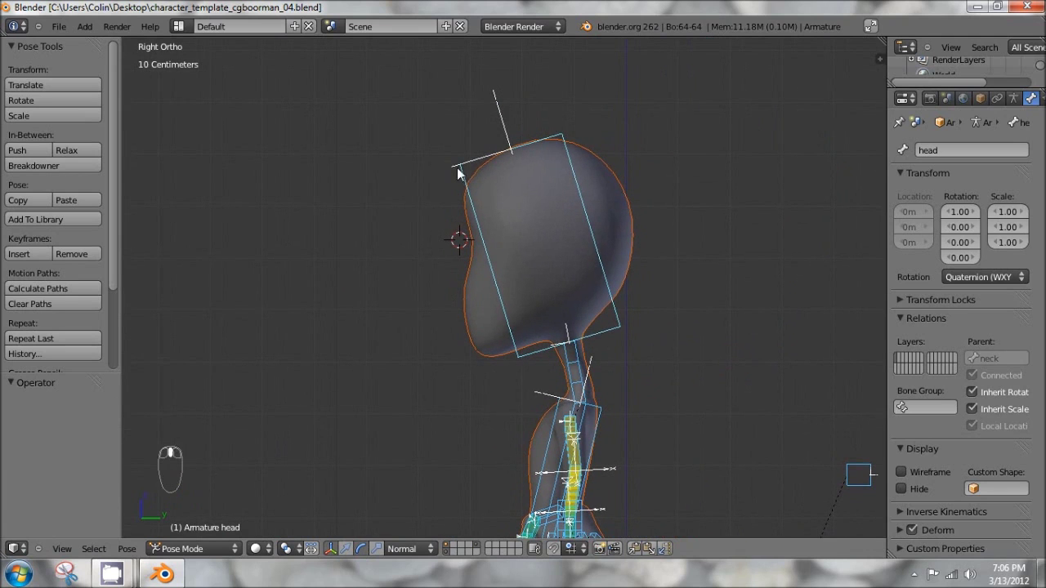
key("shift+a")
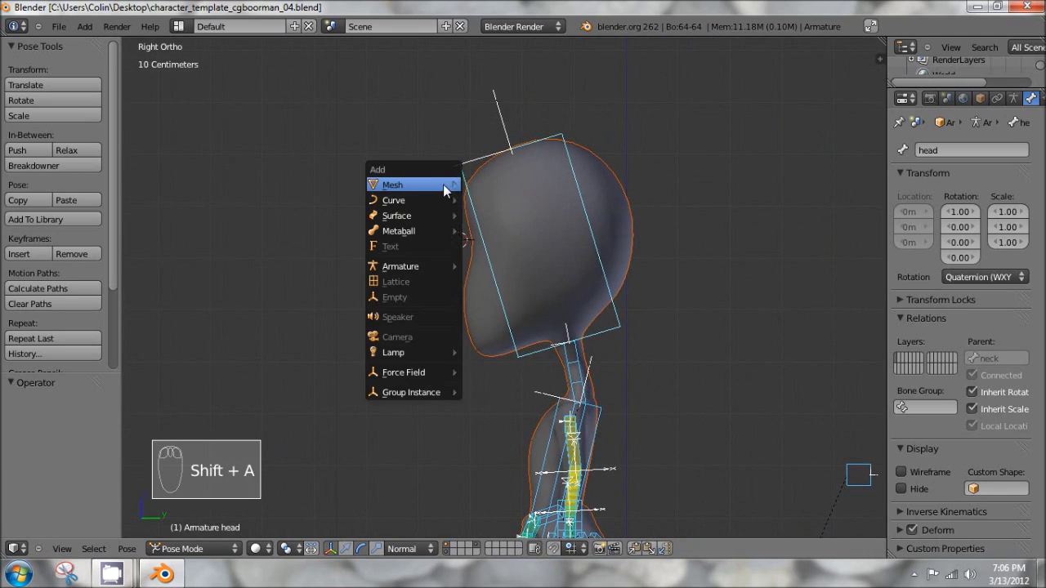
mouse_move(443, 185)
left_click(510, 231)
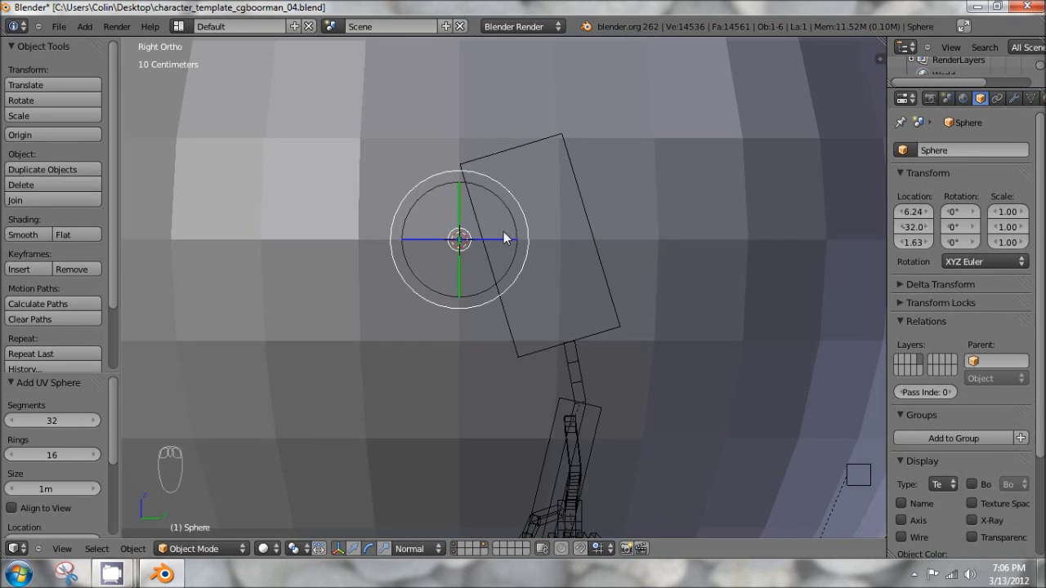
- Set the new UV sphere to 24 segments and 12 rings
scroll(678, 195, "down", 5)
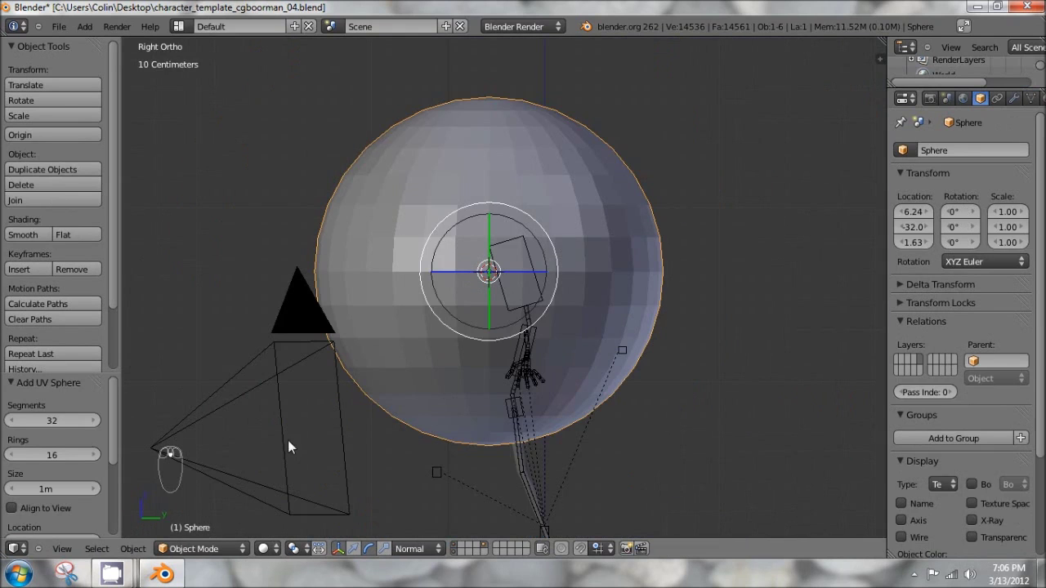
middle_click_drag(391, 216, 513, 122)
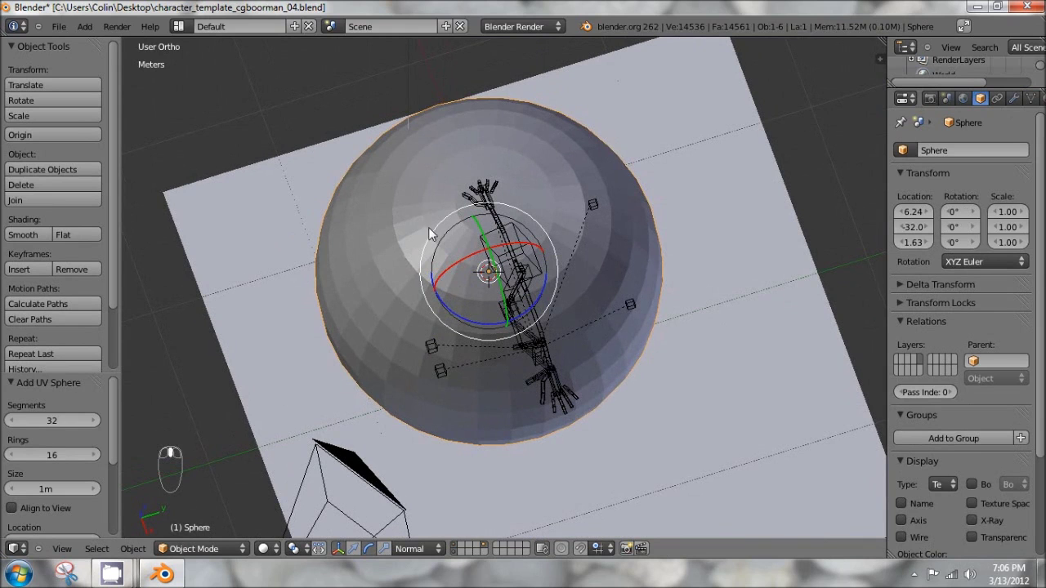
middle_click_drag(535, 312, 425, 225)
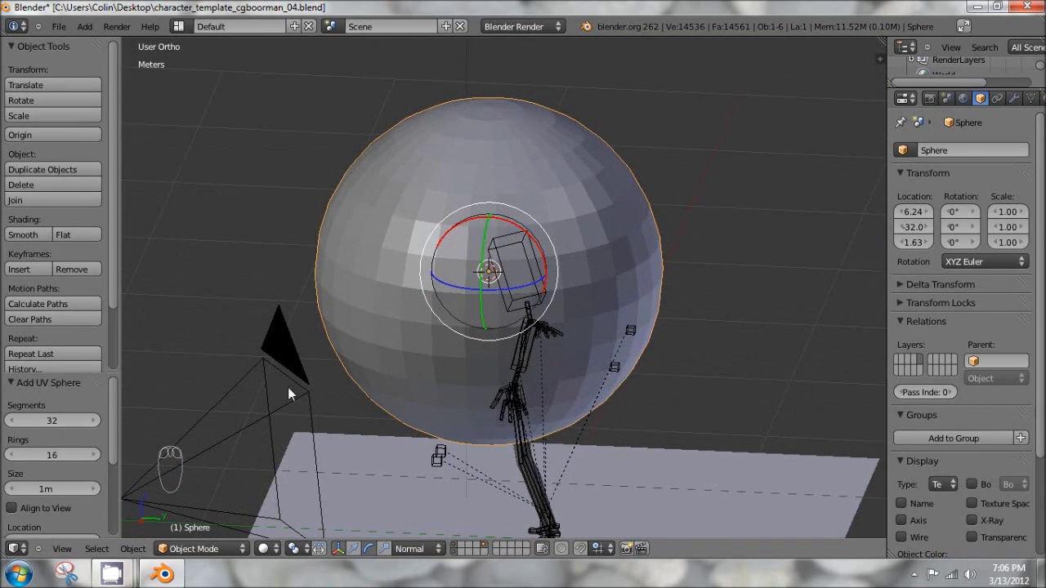
left_click(57, 421)
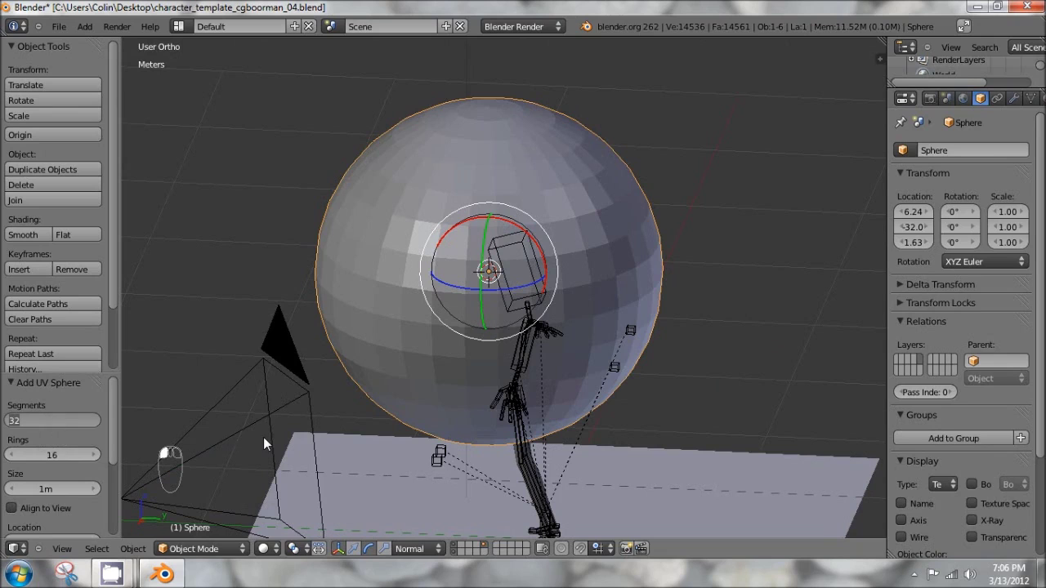
type("24")
key("Tab")
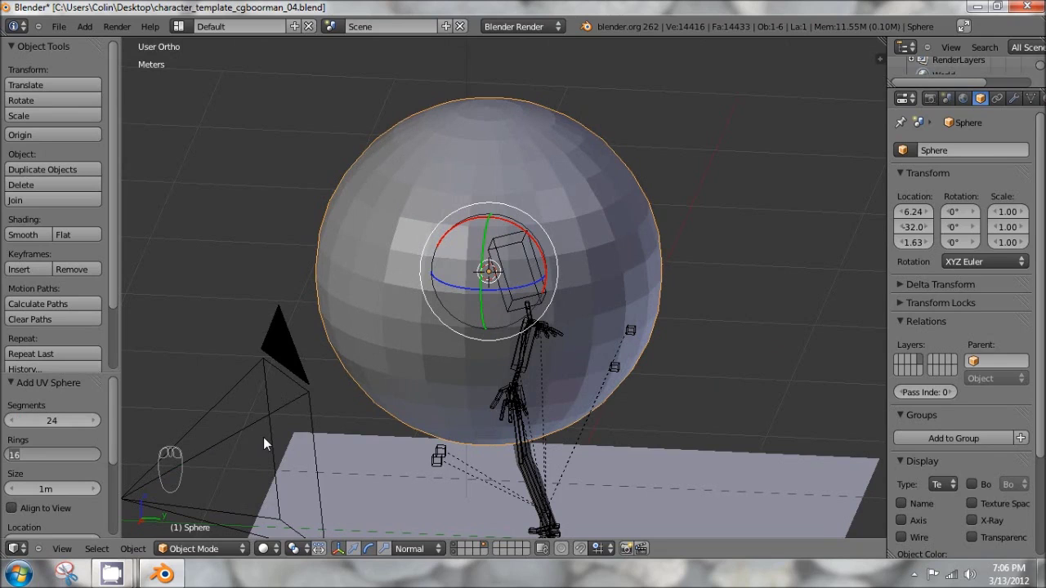
type("12")
key("Return")
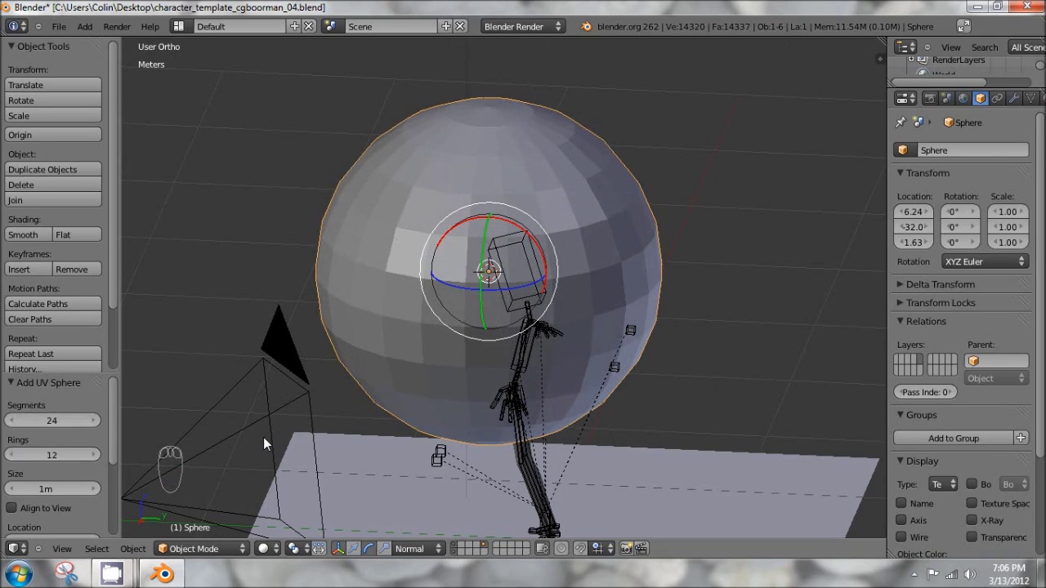
- In front view, scale the sphere down uniformly to about 0.055 so it is eyeball-sized
key("KP_1")
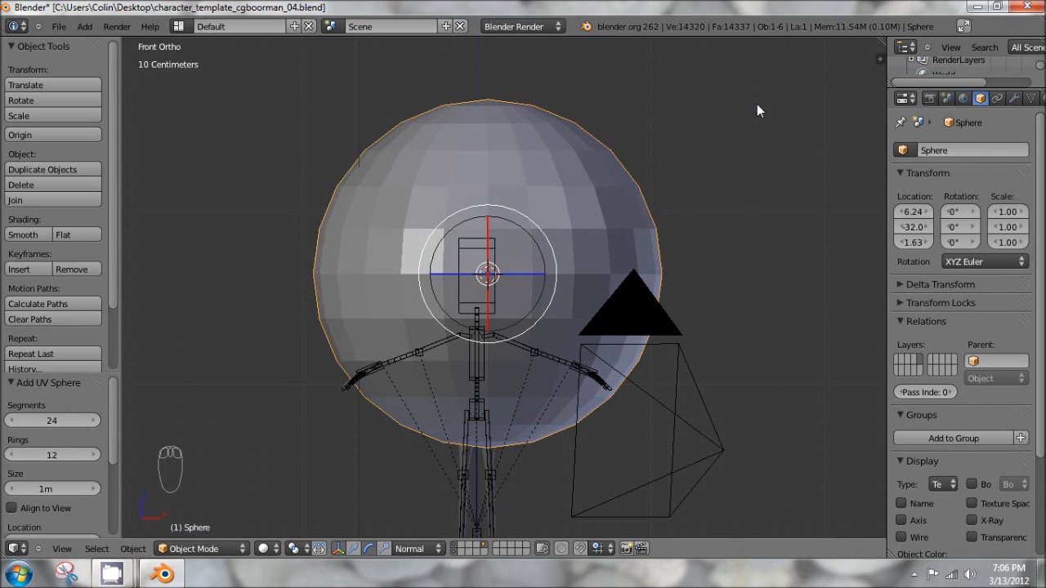
key("s")
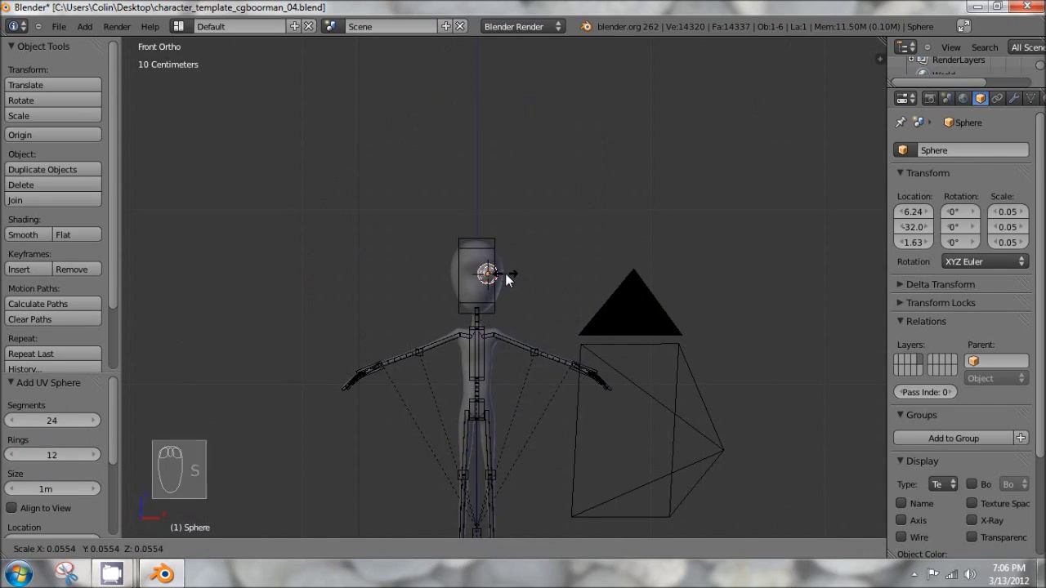
left_click(508, 278)
- Examine the edge loops around the sphere's upper pole in Edit Mode, then return to Object Mode
key("KP_3")
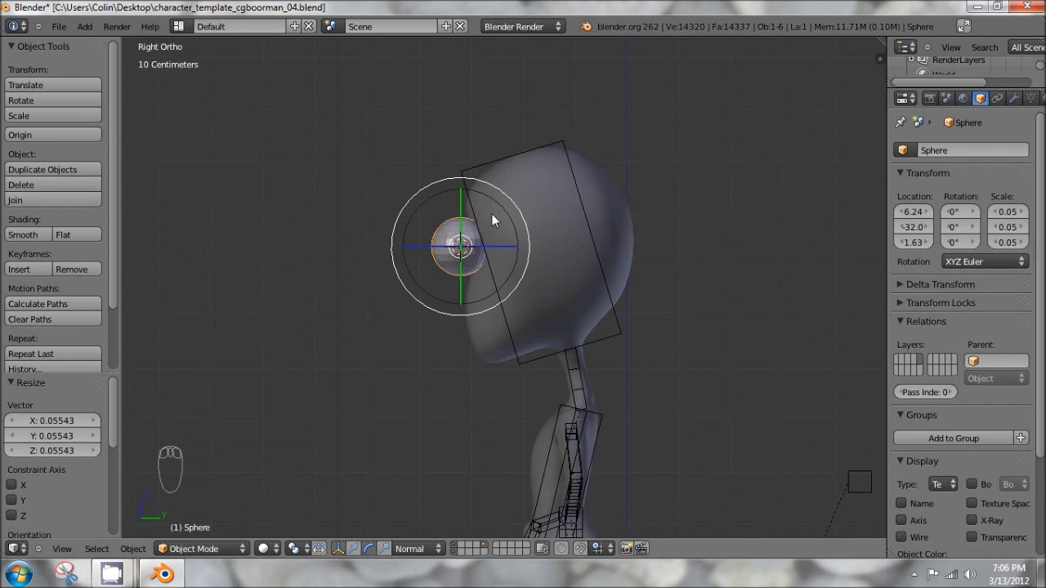
scroll(493, 221, "up", 7)
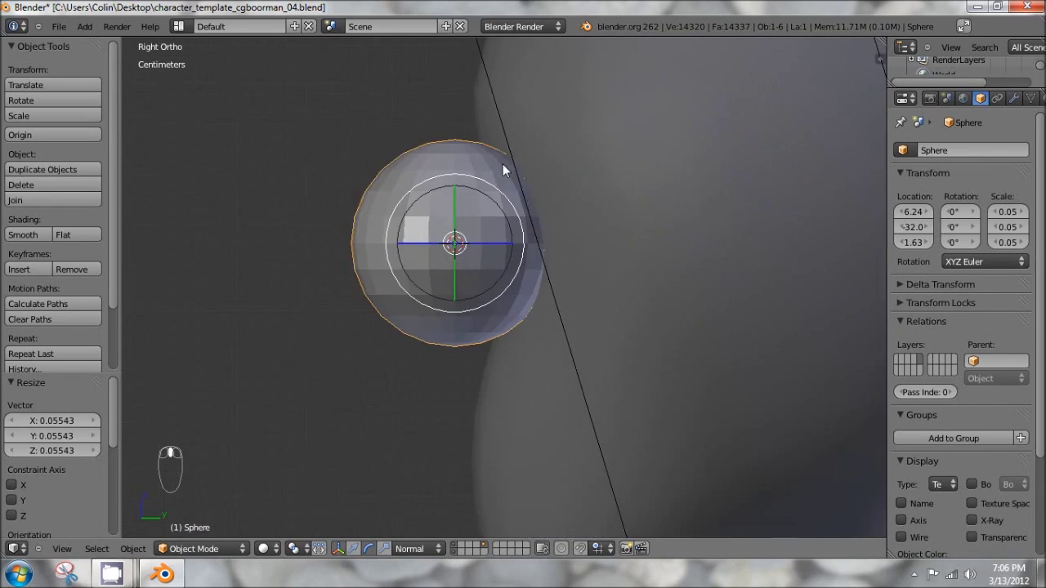
middle_click_drag(489, 166, 447, 173)
key("Tab")
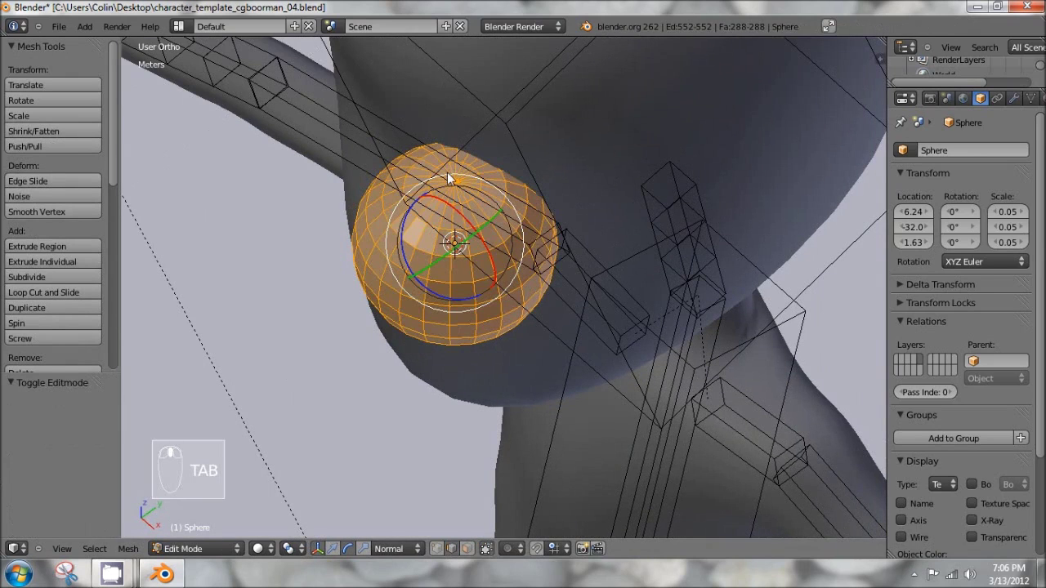
right_click(418, 219, "alt")
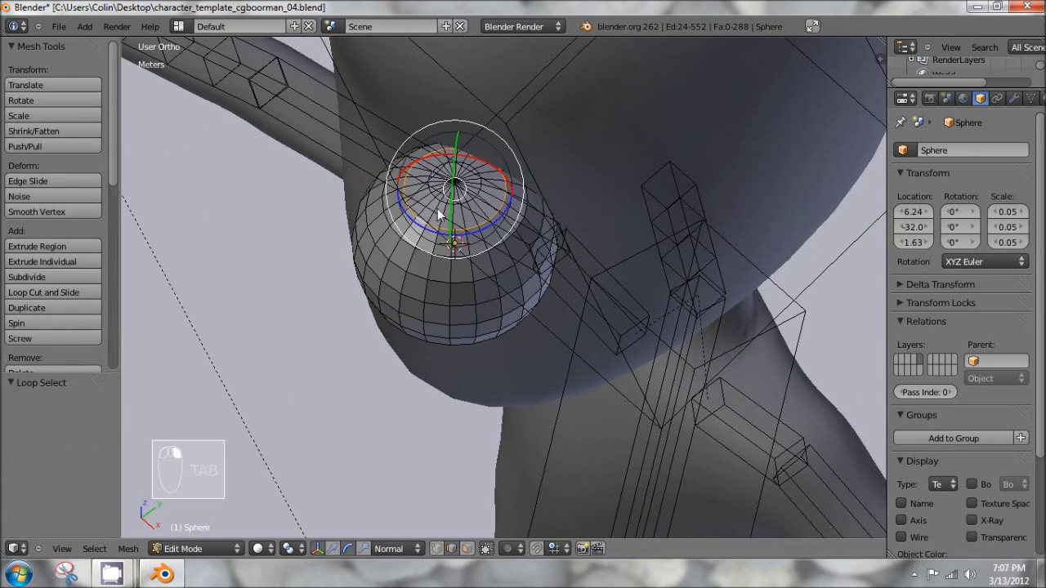
right_click(441, 286, "alt")
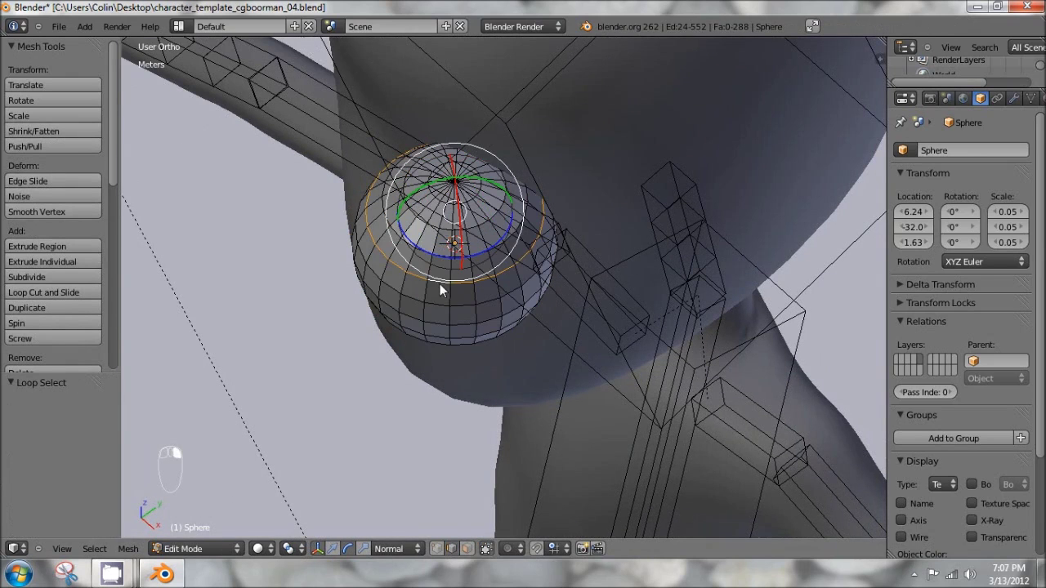
right_click(471, 207, "alt")
mouse_move(477, 256)
middle_mouse_down()
mouse_move(512, 202)
mouse_move(455, 277)
mouse_move(446, 273)
mouse_move(518, 300)
mouse_move(490, 245)
middle_mouse_up()
scroll(453, 108, "up", 4)
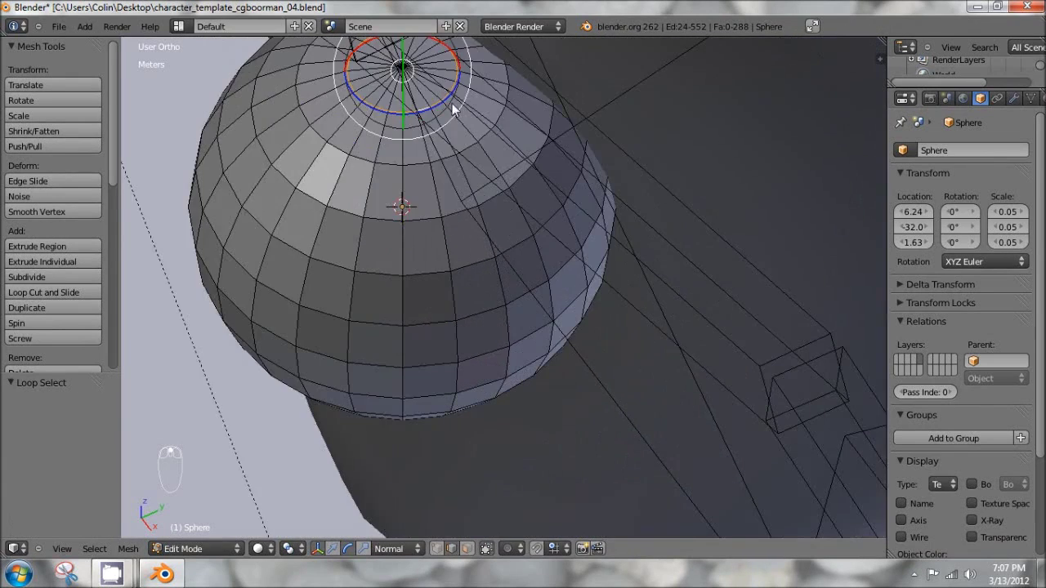
middle_click_drag(453, 109, 539, 270)
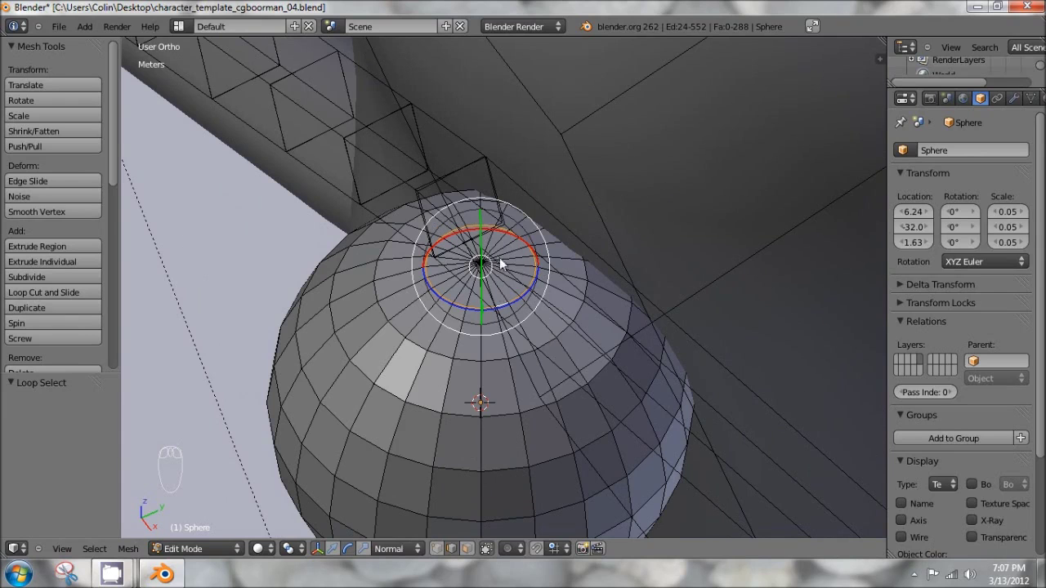
middle_click_drag(507, 270, 425, 229)
key("Tab")
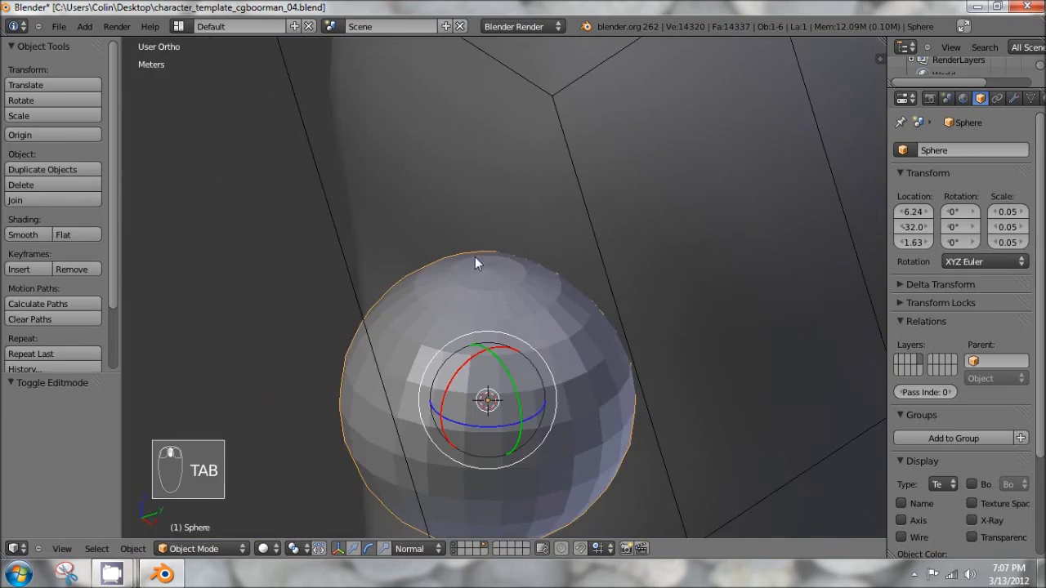
- Rotate the sphere by -90 degrees in the right side view so its pole faces forward
key("KP_3")
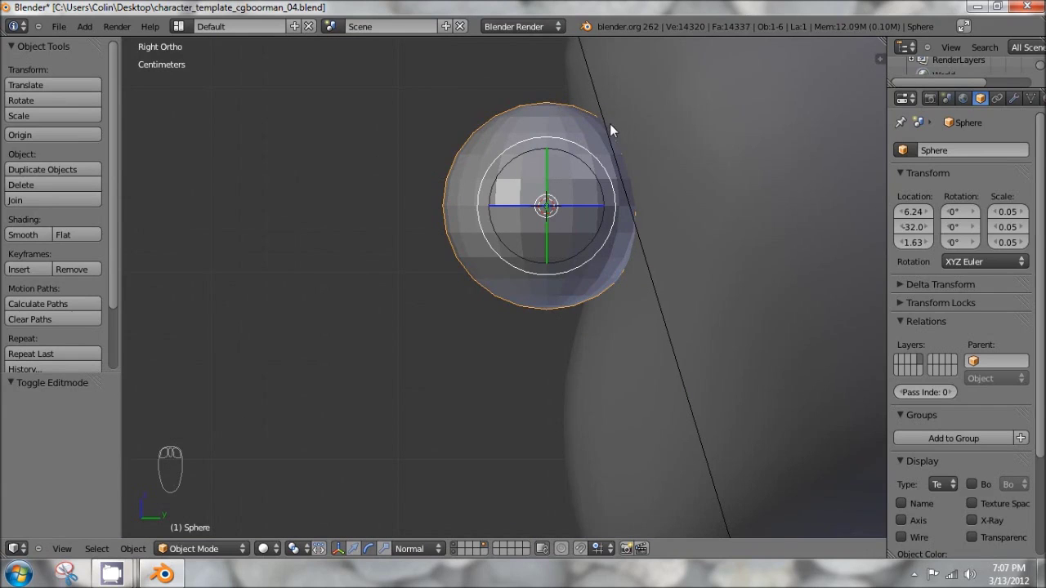
middle_click_drag(587, 143, 546, 199)
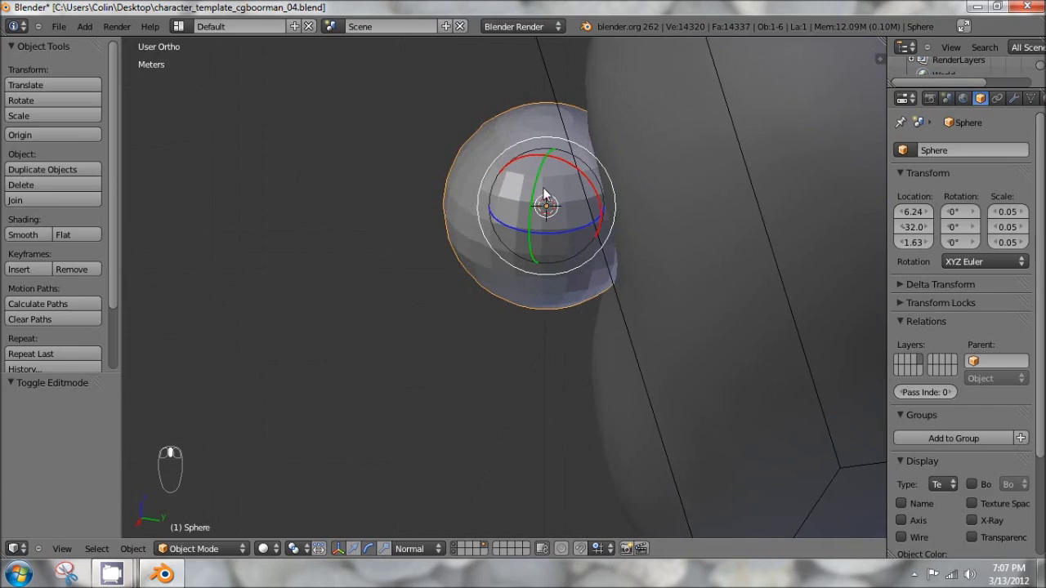
key("KP_3")
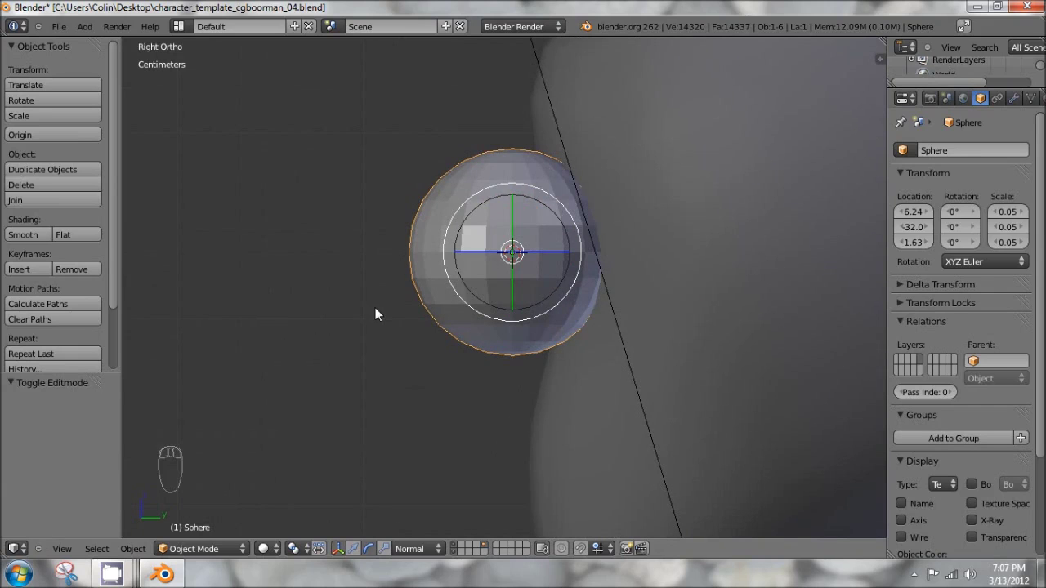
key("r")
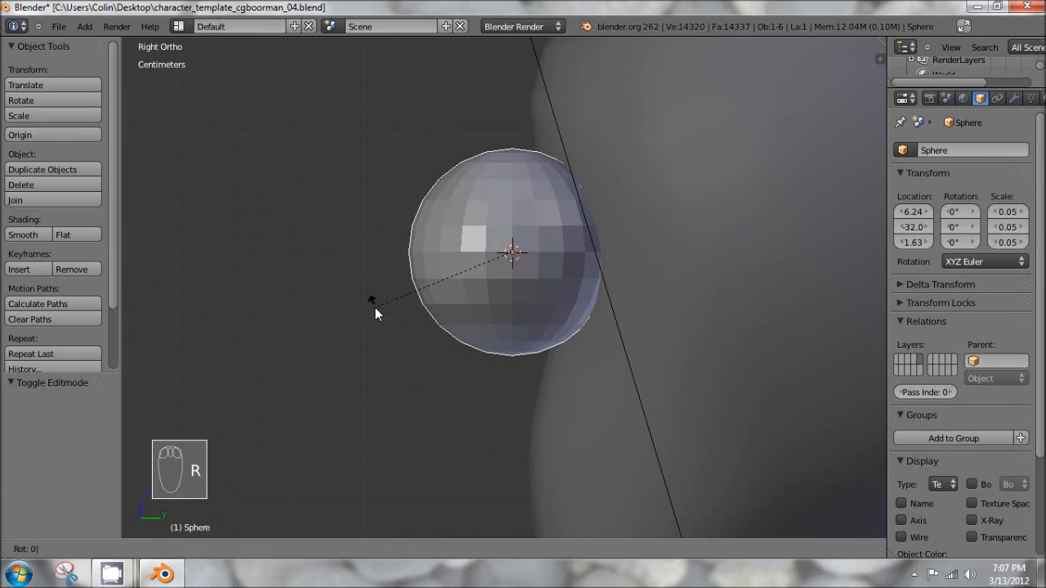
type("-90")
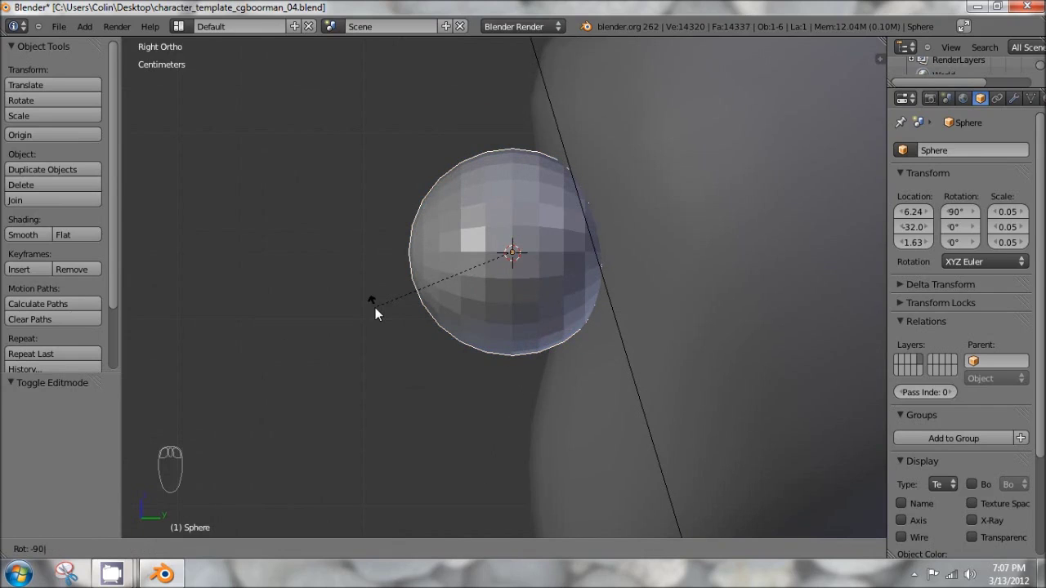
key("Return")
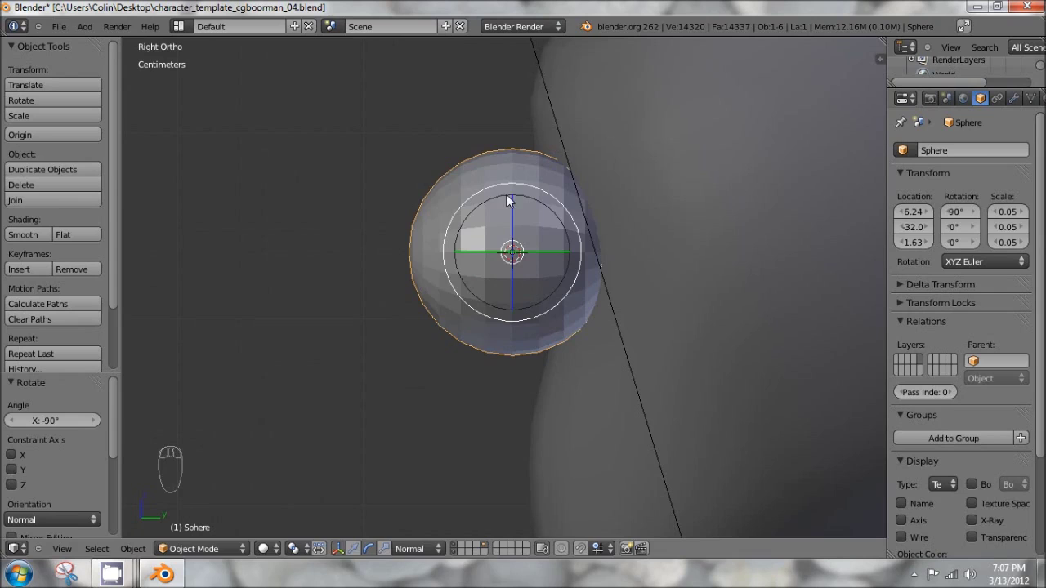
- Move the sphere back into the head by about 4.28 cm along its own Z axis using the translate manipulator
key("r")
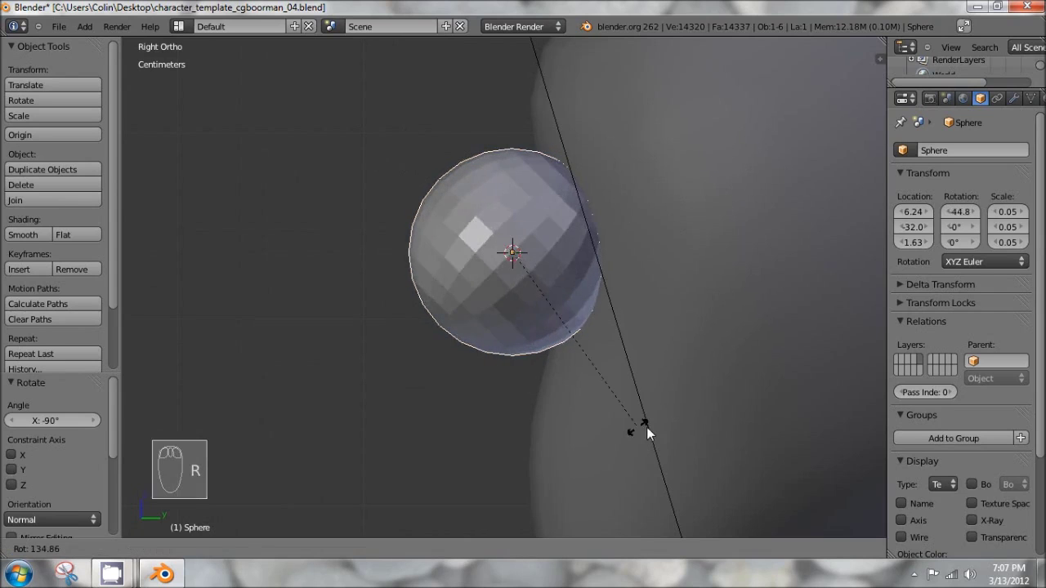
right_click(708, 114)
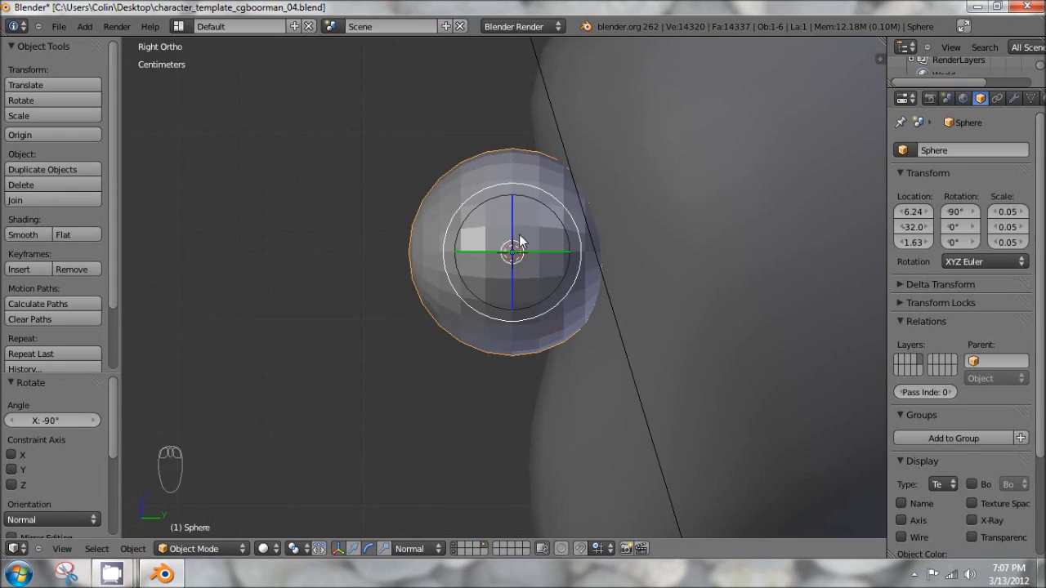
scroll(519, 234, "down", 3)
left_click(338, 549)
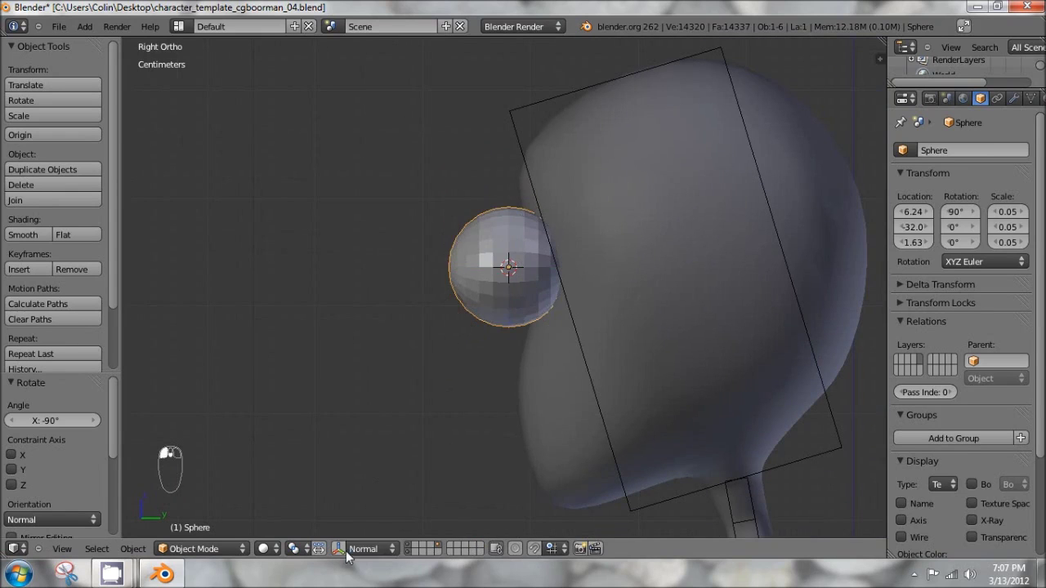
left_click(339, 554)
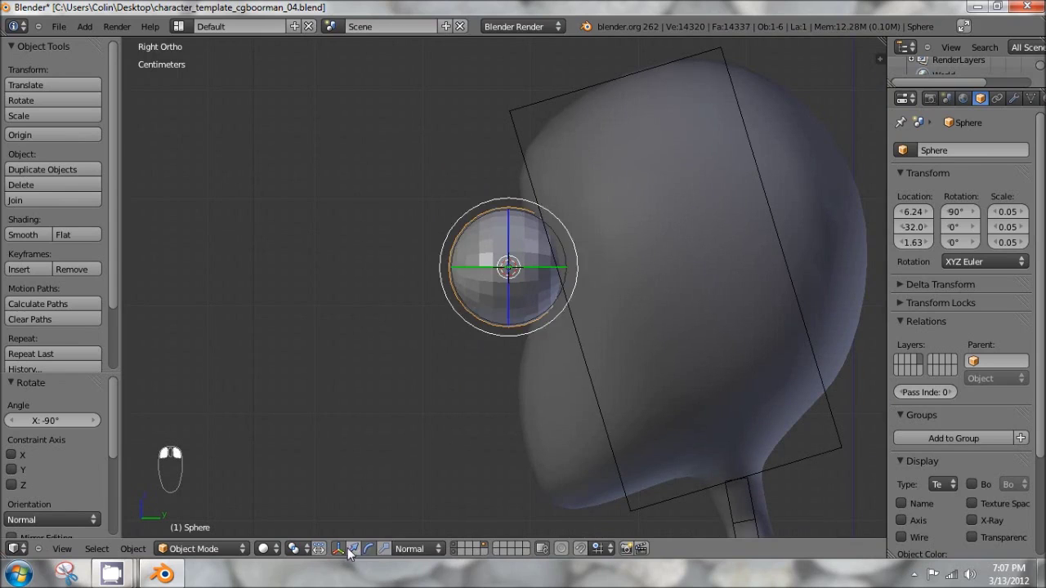
left_click(352, 550)
left_click_drag(454, 266, 501, 266)
middle_click_drag(501, 267, 426, 356)
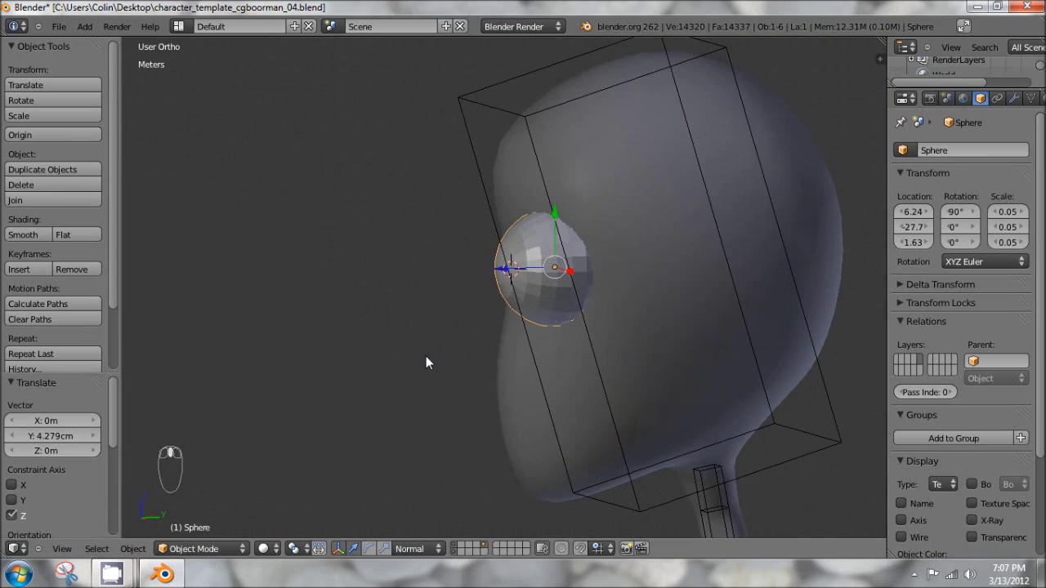
- Switch the transform orientation to Global and move the sphere about 8.65 mm further into the head along Y
left_click(408, 548)
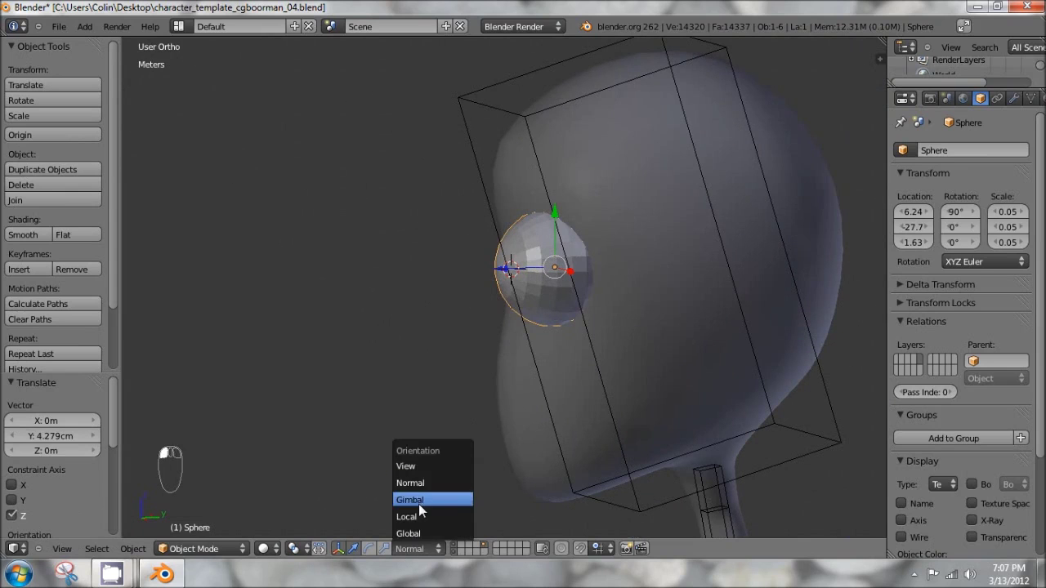
left_click(424, 532)
middle_click_drag(514, 408, 409, 357)
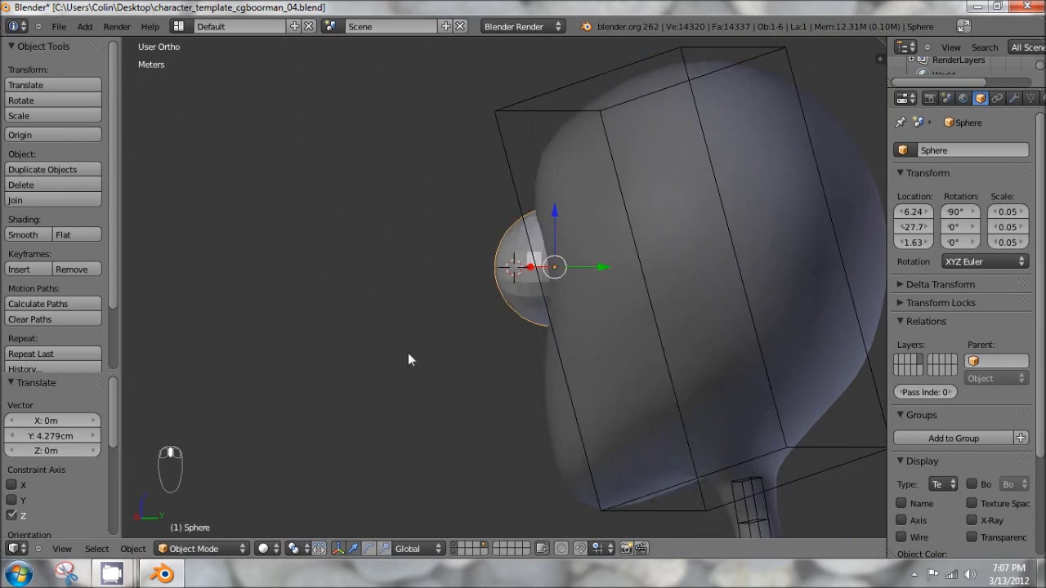
left_click_drag(602, 266, 612, 270)
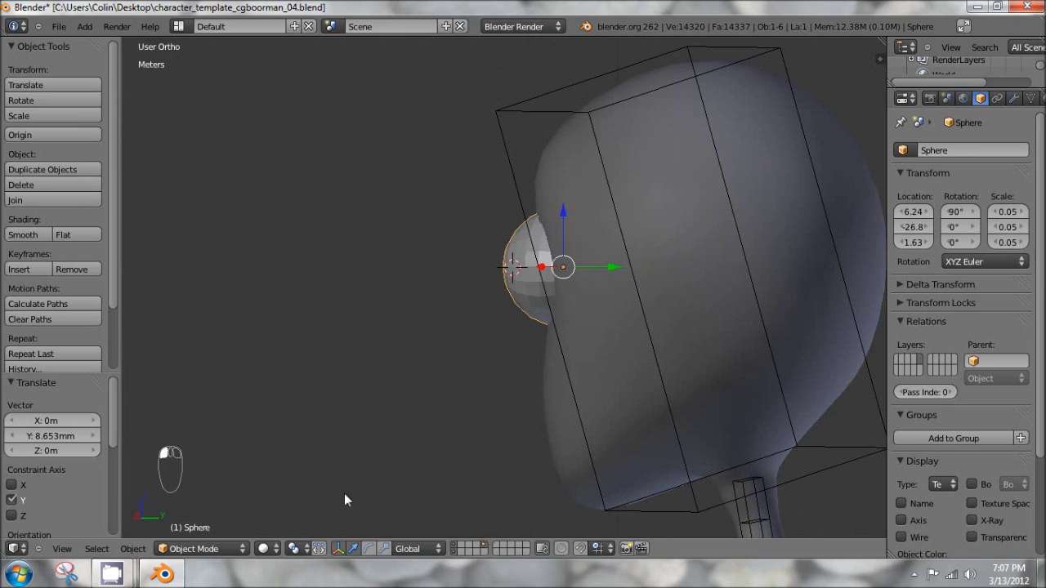
- Examine the edge rings around the sphere's front pole in Edit Mode from the front and at a slight angle
left_click(406, 548)
key("KP_3")
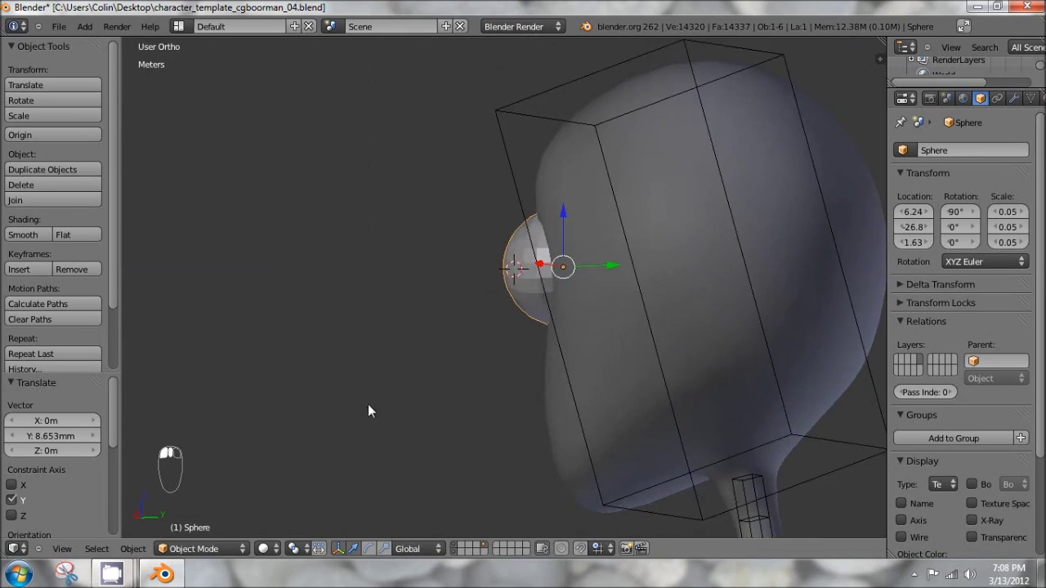
key("KP_1")
key("KP_1")
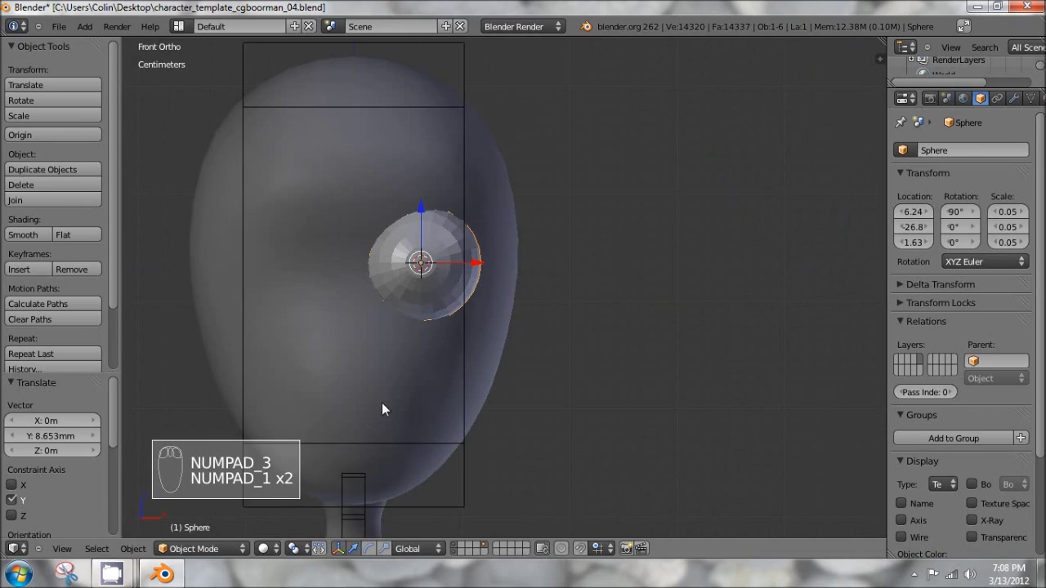
key("Tab")
middle_click_drag(487, 240, 574, 300, "shift")
scroll(529, 324, "up", 6)
scroll(550, 374, "up", 1)
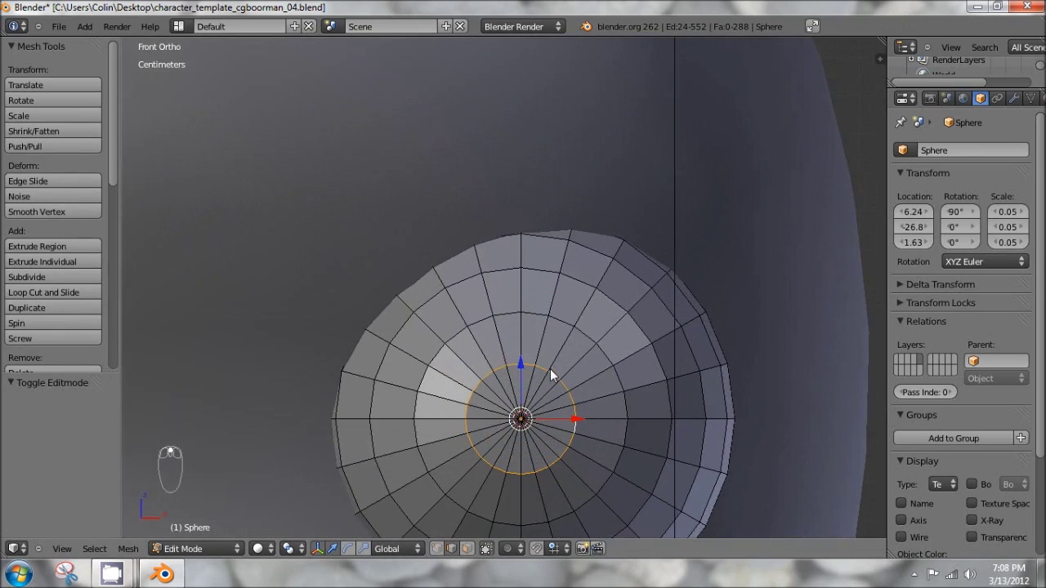
middle_click_drag(552, 483, 674, 446)
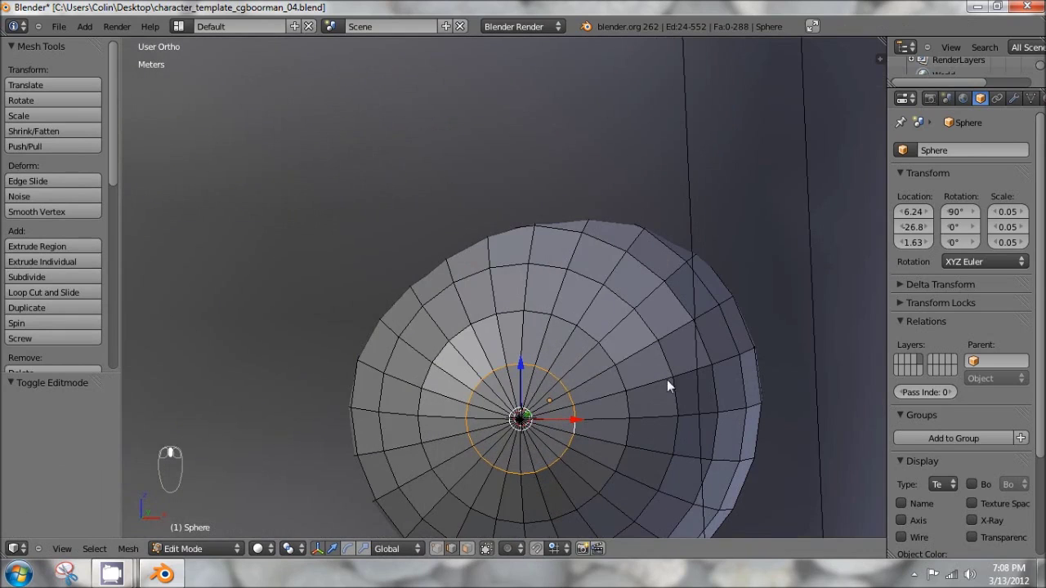
key("Tab")
key("Tab")
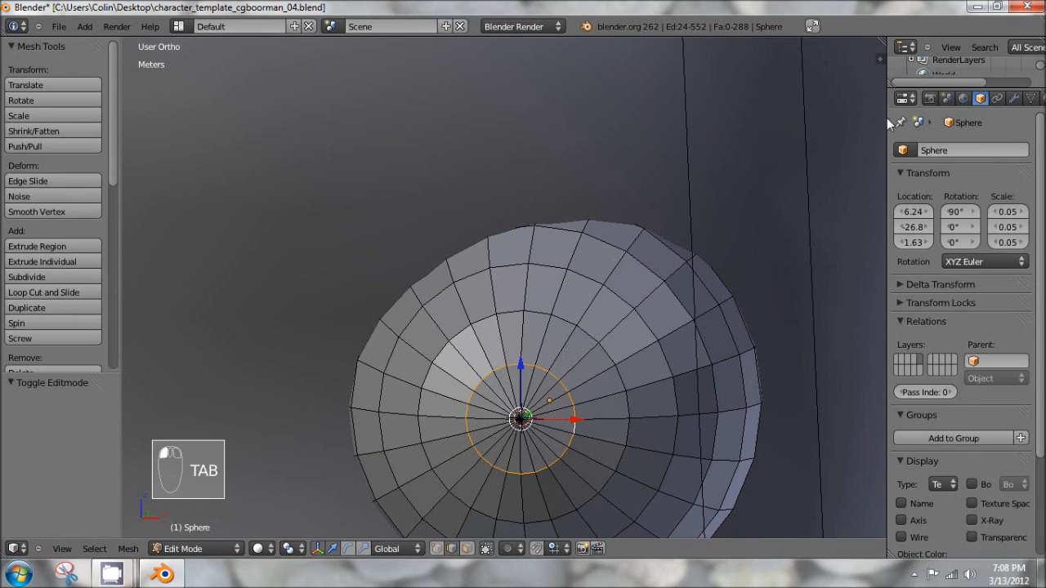
- Return to Object Mode, widen the properties area and give the sphere a new material with a pure white diffuse colour
left_click_drag(887, 119, 752, 118)
key("Tab")
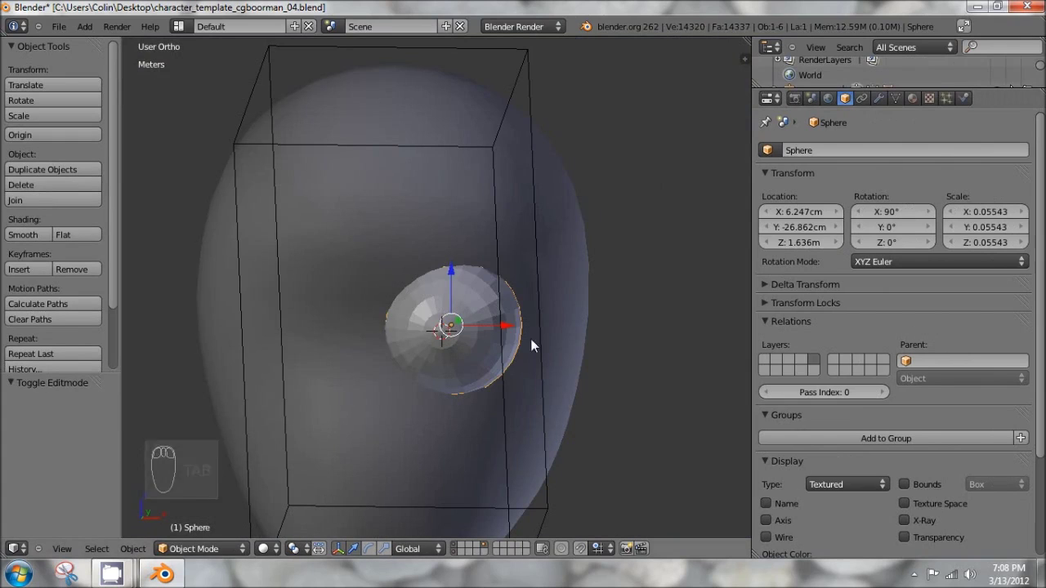
left_click(913, 98)
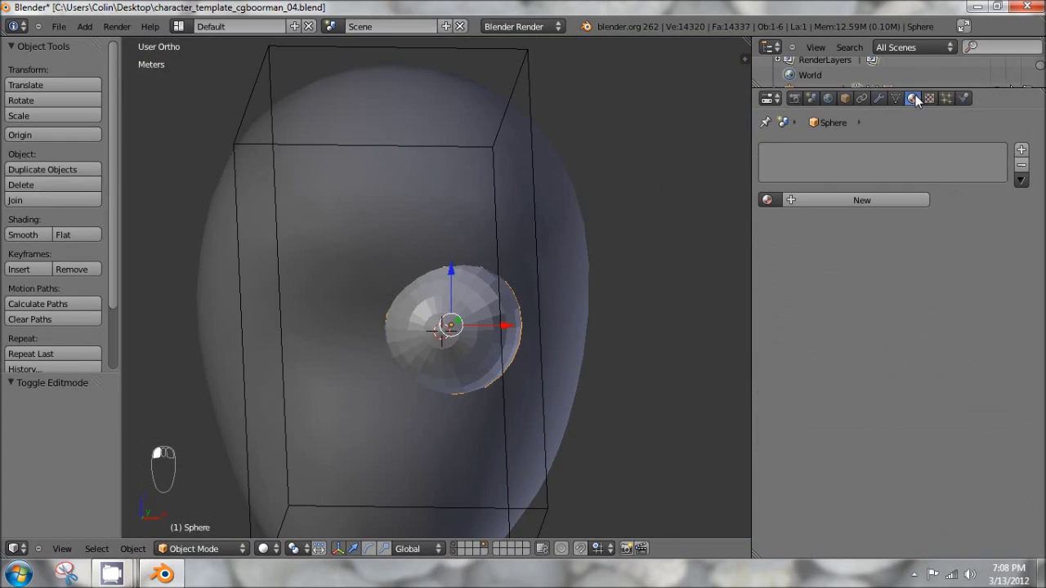
left_click(823, 200)
left_click(827, 389)
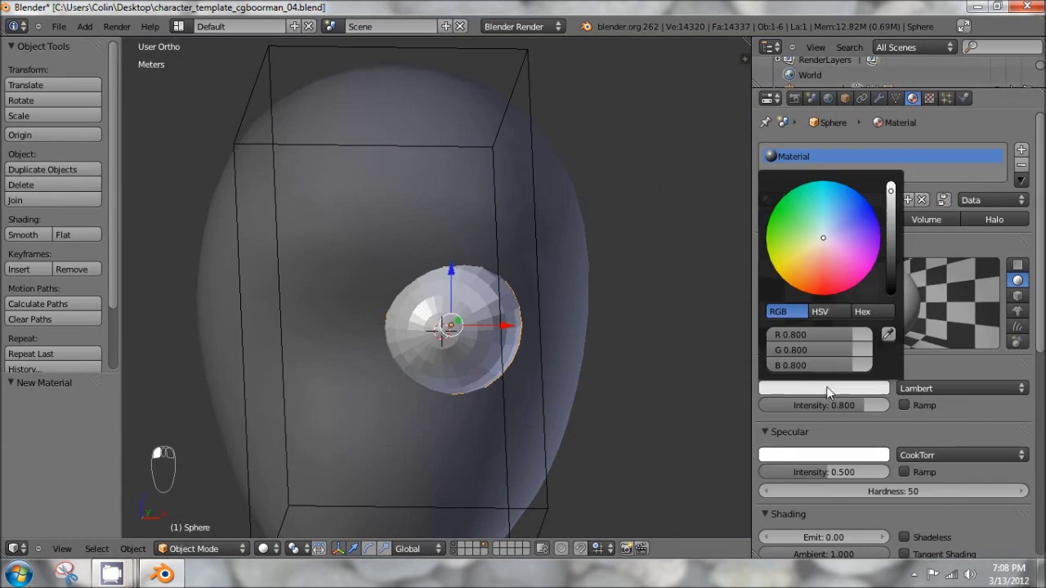
left_click(826, 389)
left_click(891, 190)
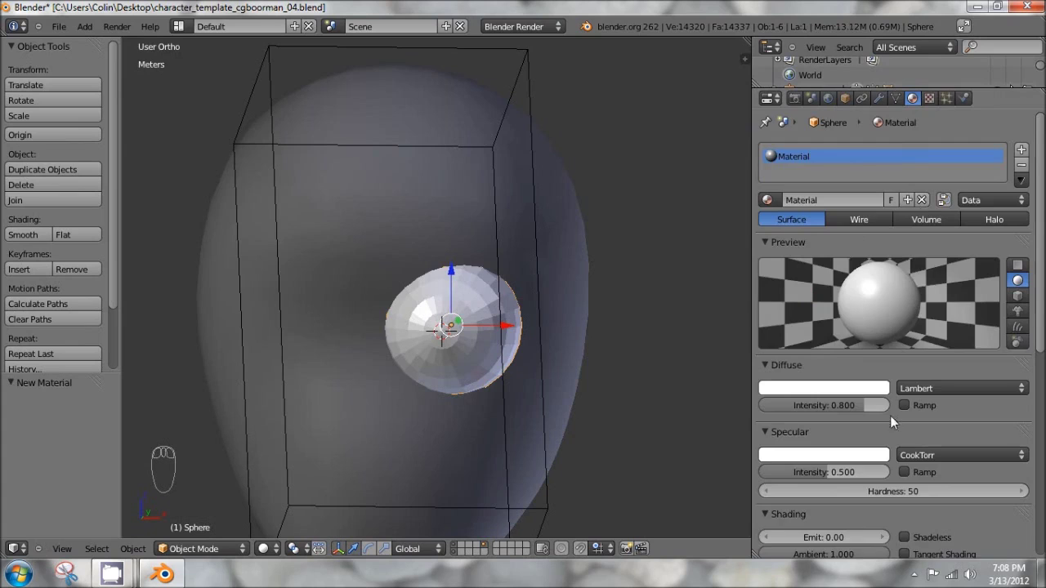
- Set the white material's emit to 0.2 and lower its specular intensity to about 0.135
scroll(890, 415, "down", 8)
scroll(911, 162, "up", 7)
scroll(899, 367, "down", 1)
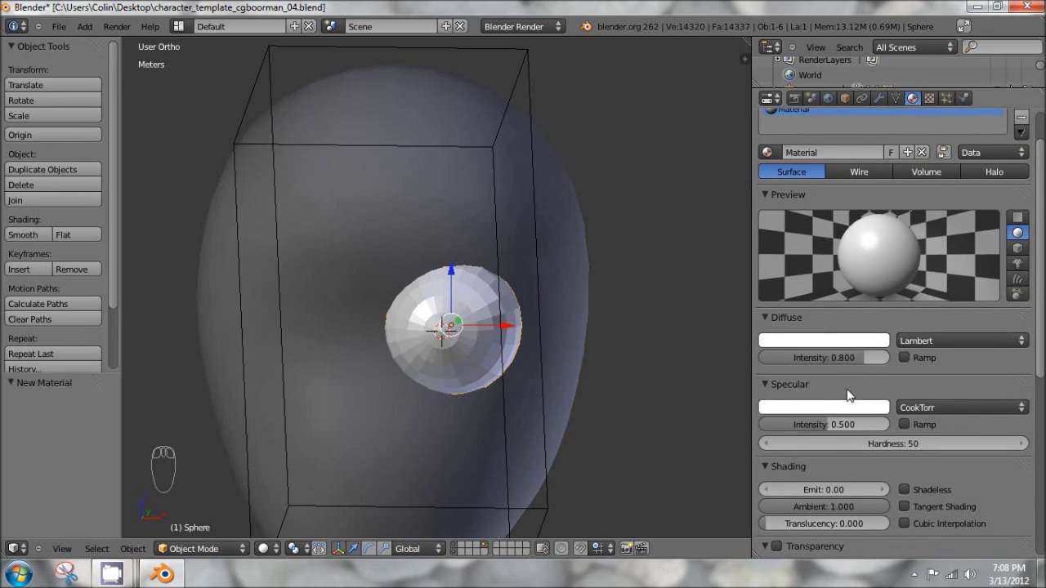
scroll(832, 446, "down", 2)
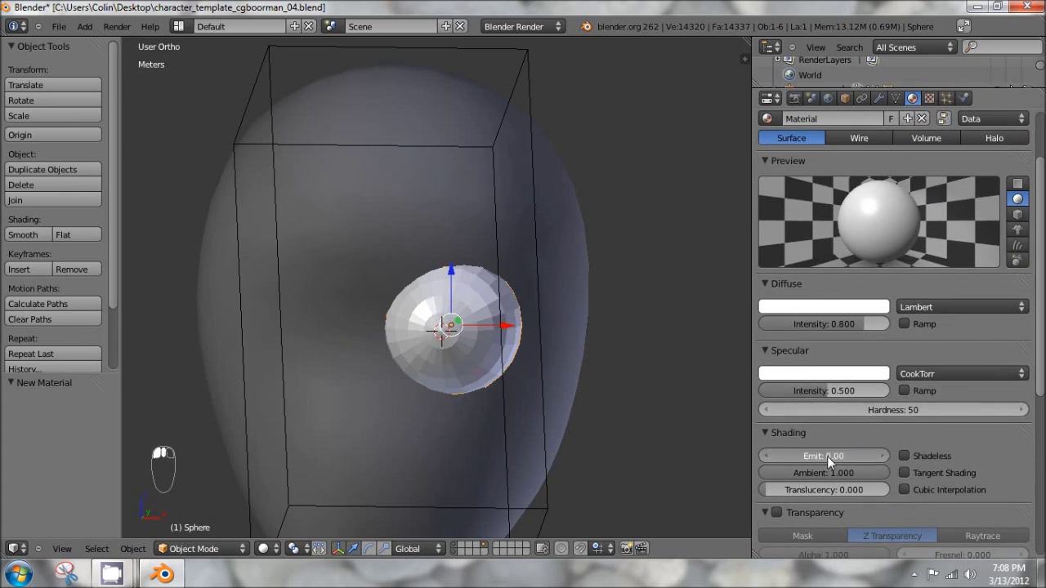
left_click_drag(827, 456, 818, 454)
left_click(828, 458)
type("0.2")
key("Return")
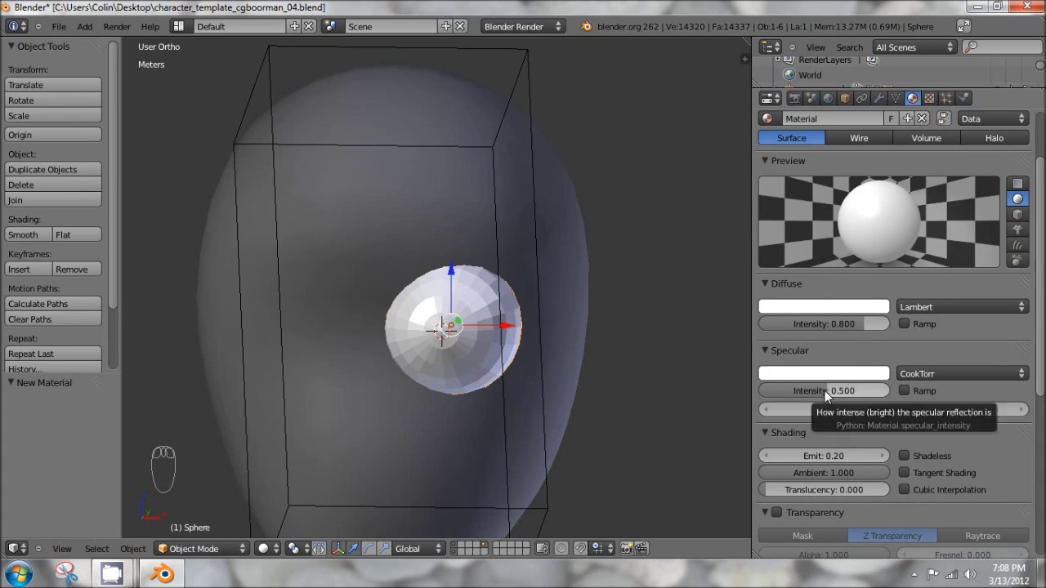
left_click_drag(824, 390, 787, 391)
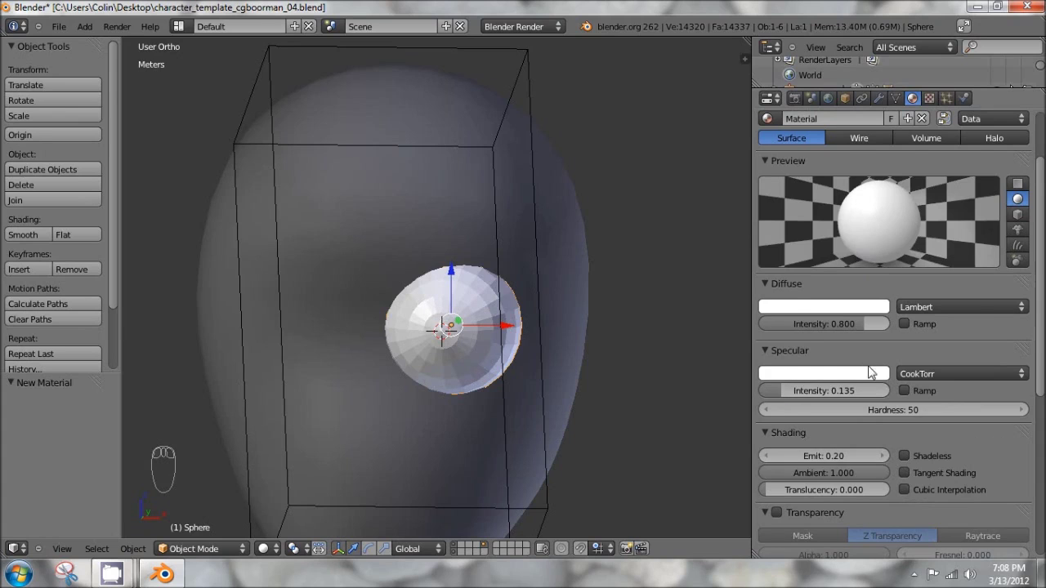
- Add a second material slot to the sphere with a new material whose diffuse colour is black
scroll(908, 151, "up", 4)
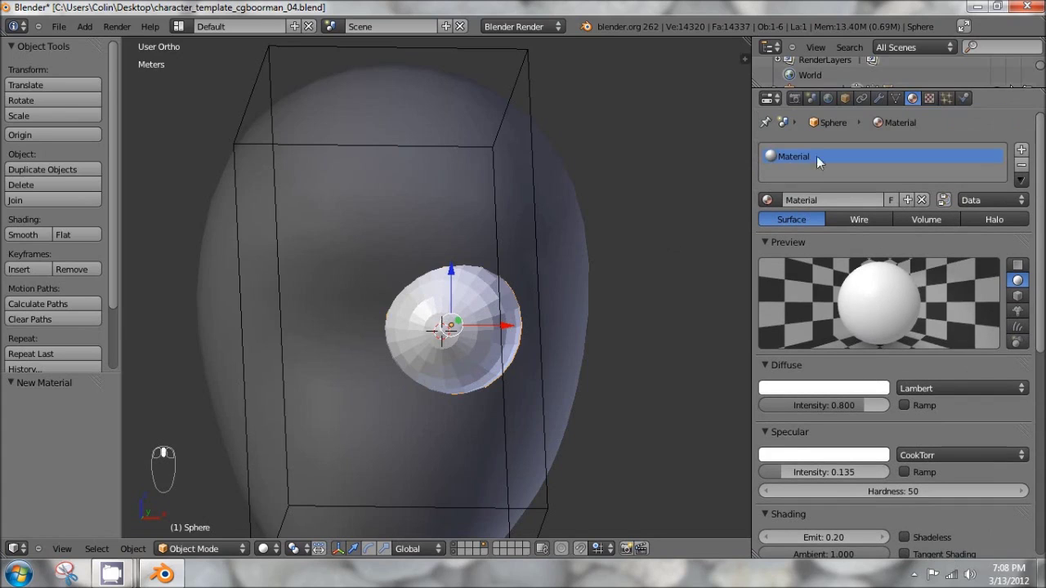
left_click(1022, 150)
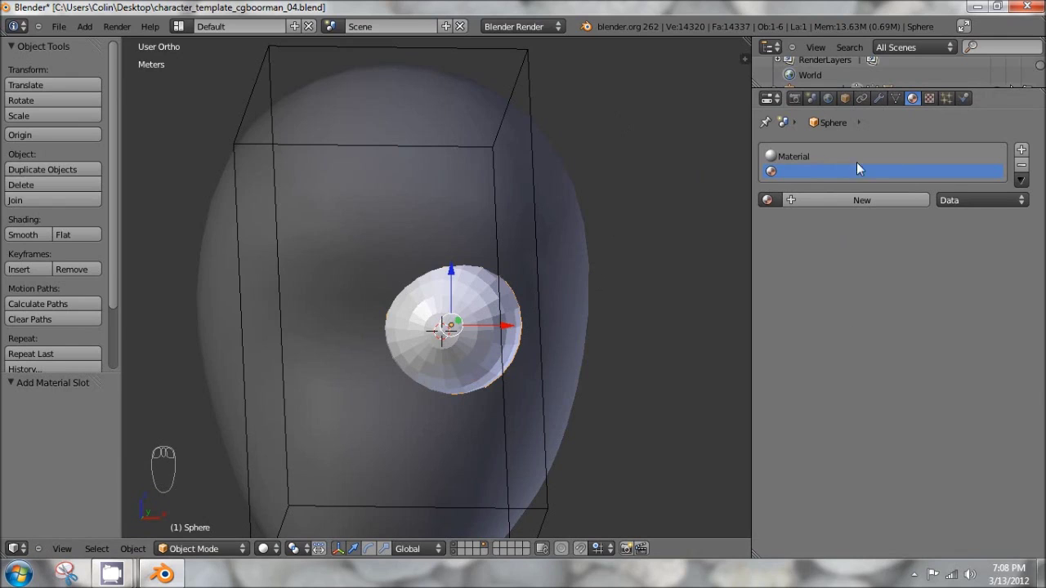
left_click(846, 199)
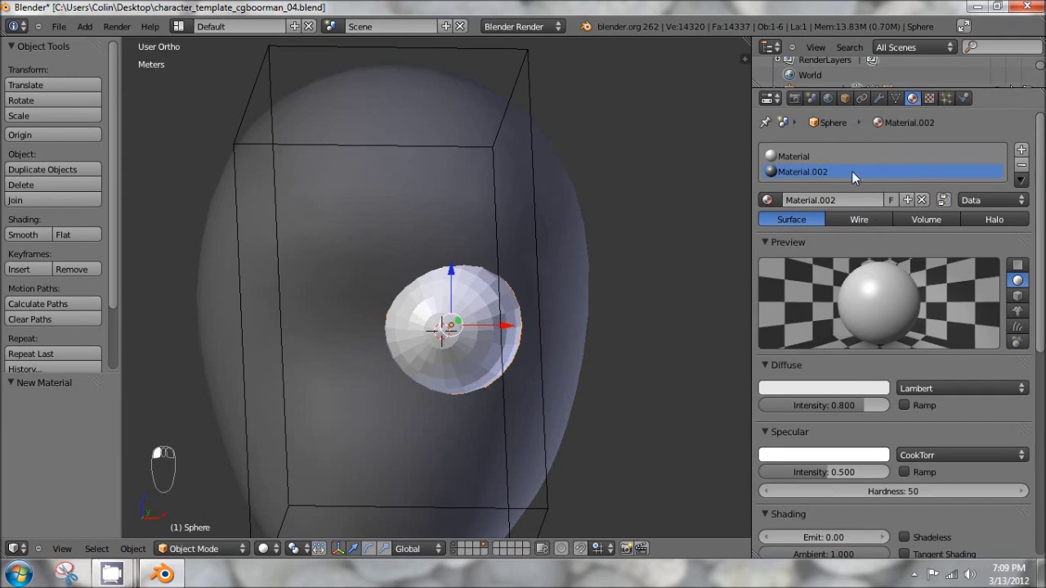
left_click(835, 391)
left_click_drag(891, 283, 894, 319)
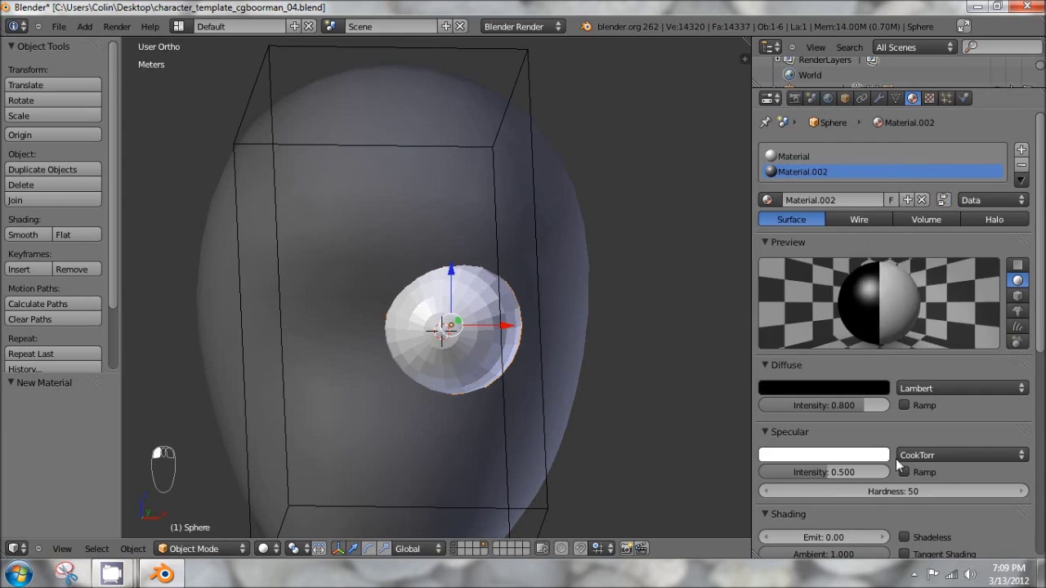
- Lower the black material's specular intensity to about 0.153 and set its emit to 0.2
scroll(815, 468, "down", 5)
left_click_drag(824, 313, 777, 316)
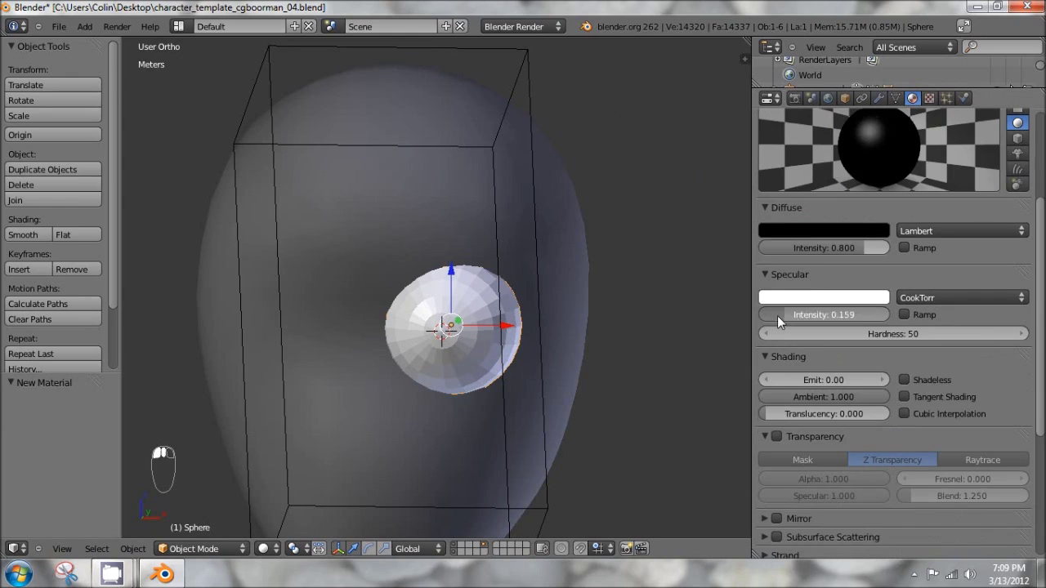
left_click(811, 376)
type("0.2")
key("Return")
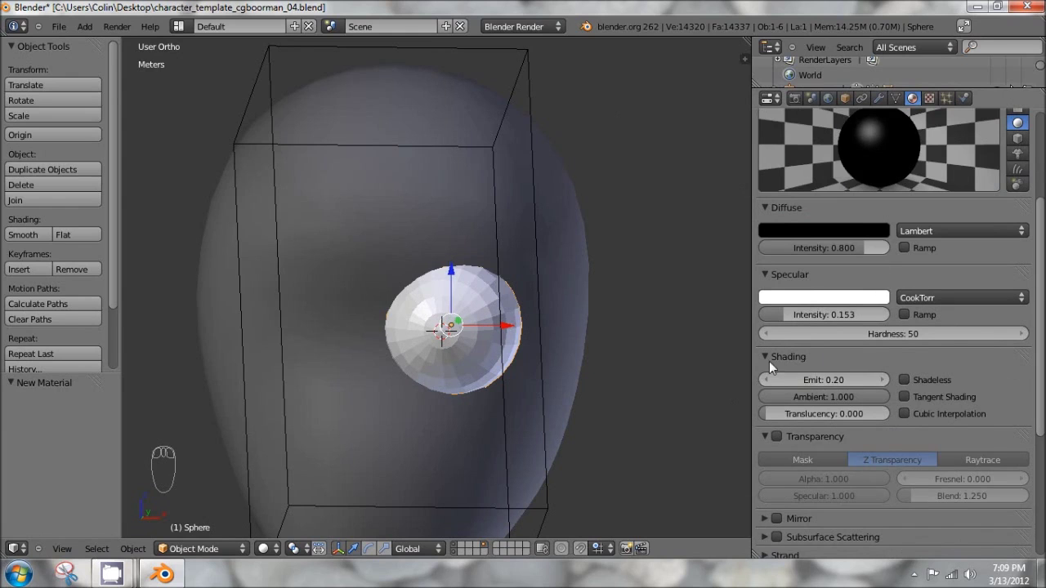
- In Edit Mode, add a centred loop cut between the first and second edge rings around the sphere's front pole
key("Tab")
left_click(467, 549)
scroll(457, 352, "up", 6)
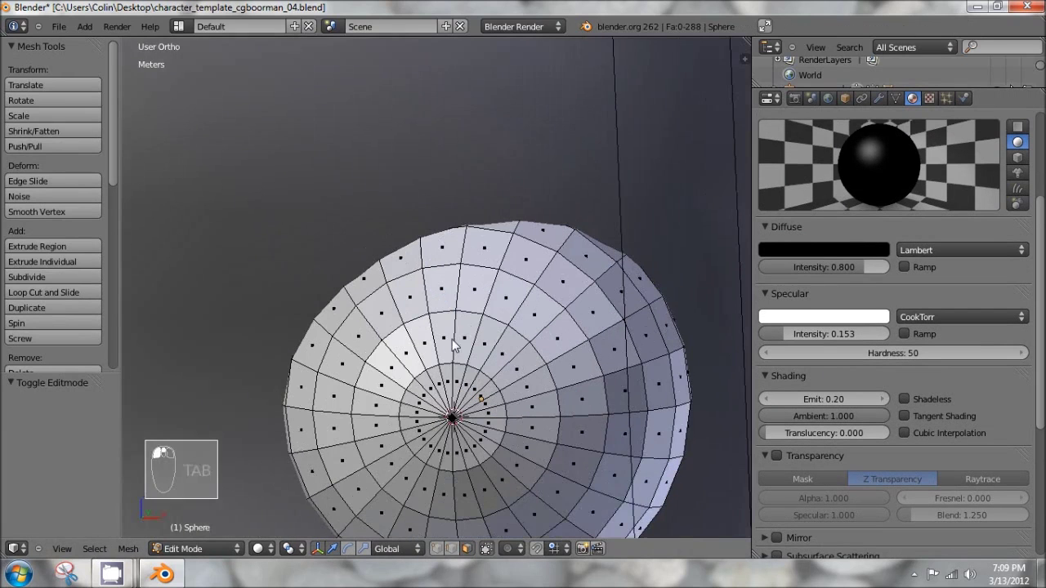
middle_click_drag(458, 350, 459, 311)
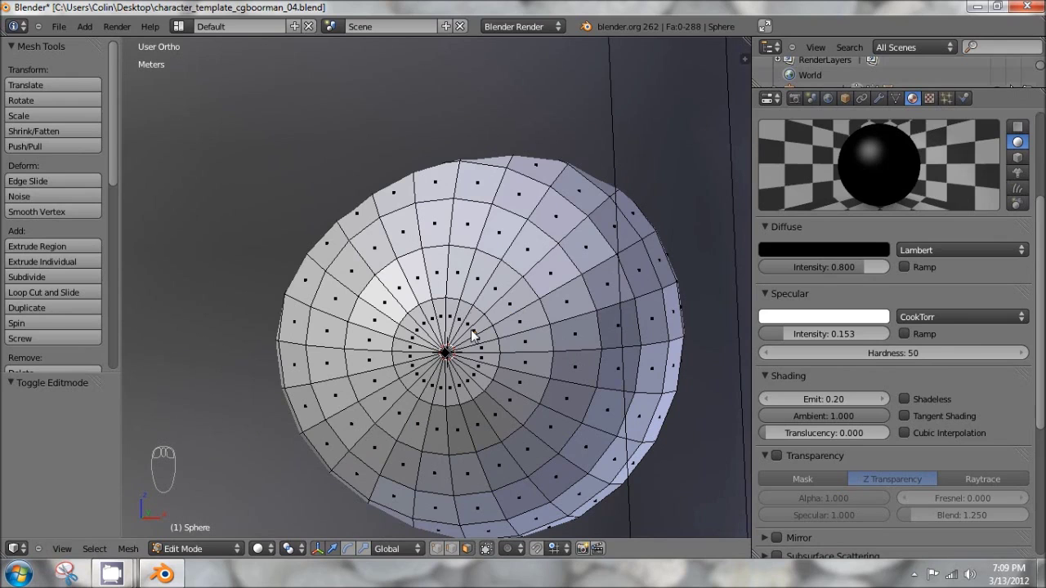
key("ctrl+r")
left_click(464, 284)
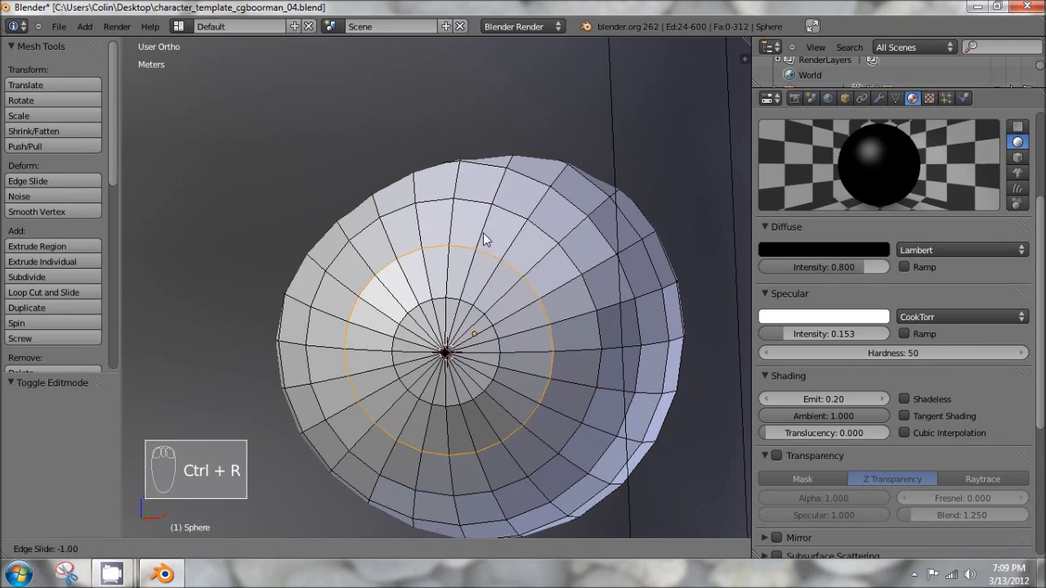
right_click(477, 275)
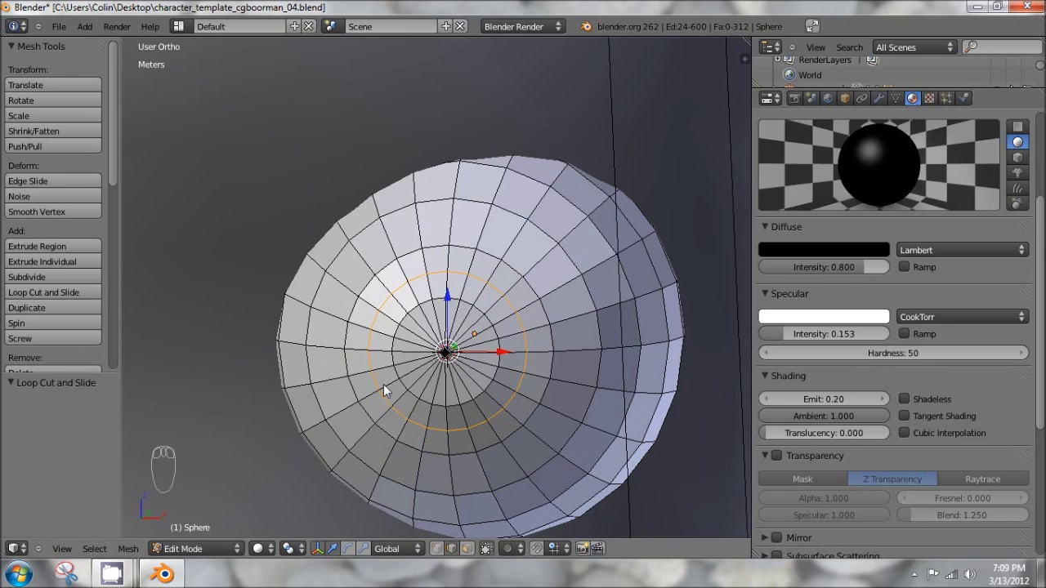
left_click(467, 549)
right_click(465, 321)
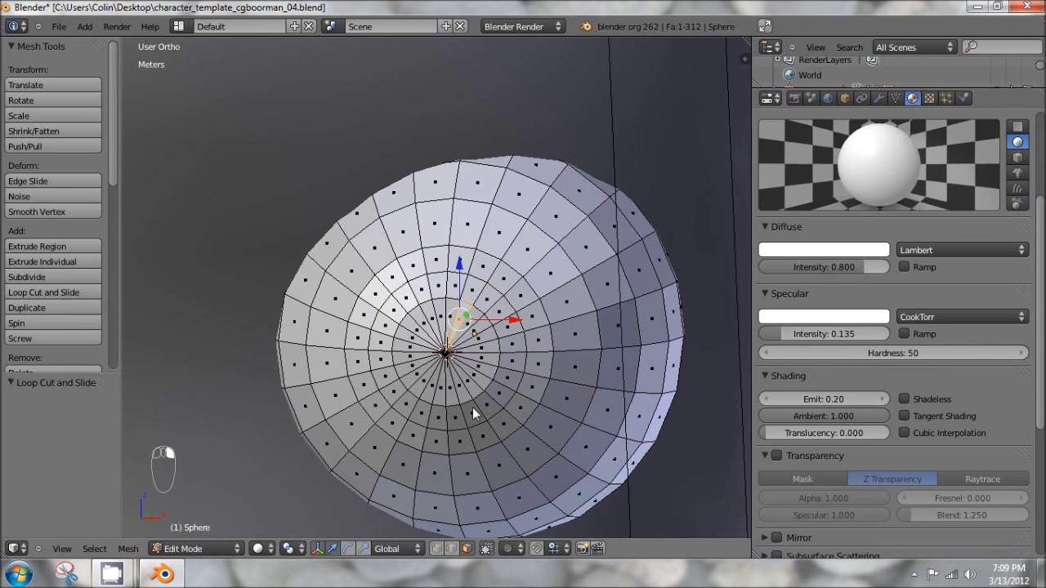
right_click(487, 290, "alt")
left_click(451, 549)
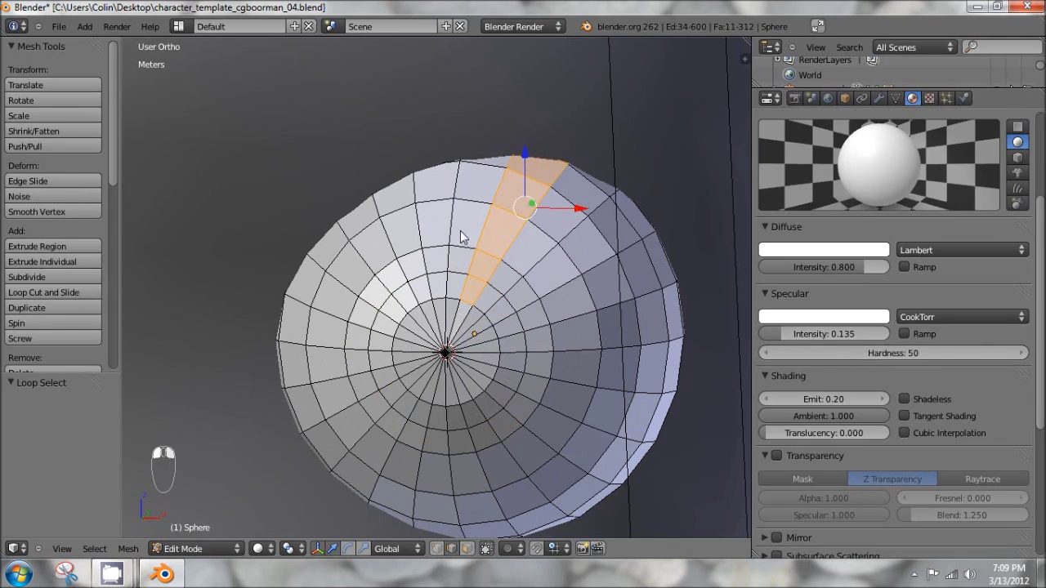
right_click(464, 282, "alt")
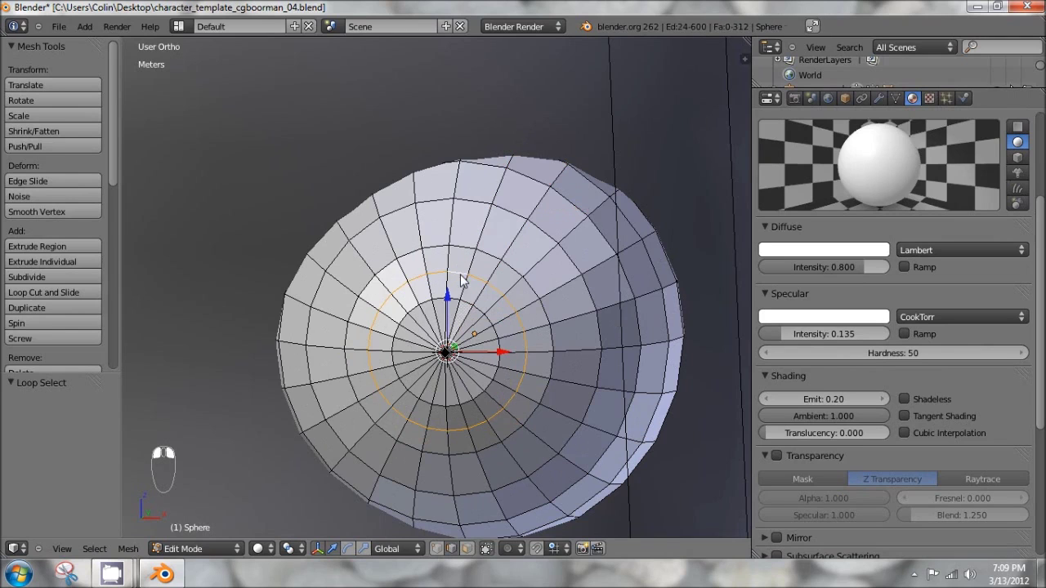
- In face select mode, select all but one of the faces inside the new edge loop by growing the selection from a face at the front pole
left_click(467, 549)
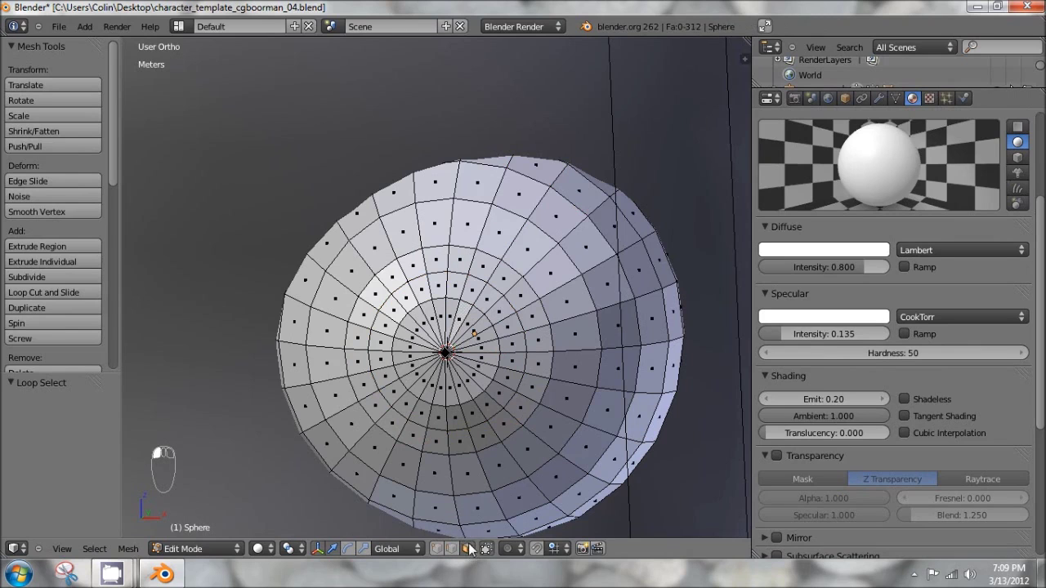
right_click(458, 320)
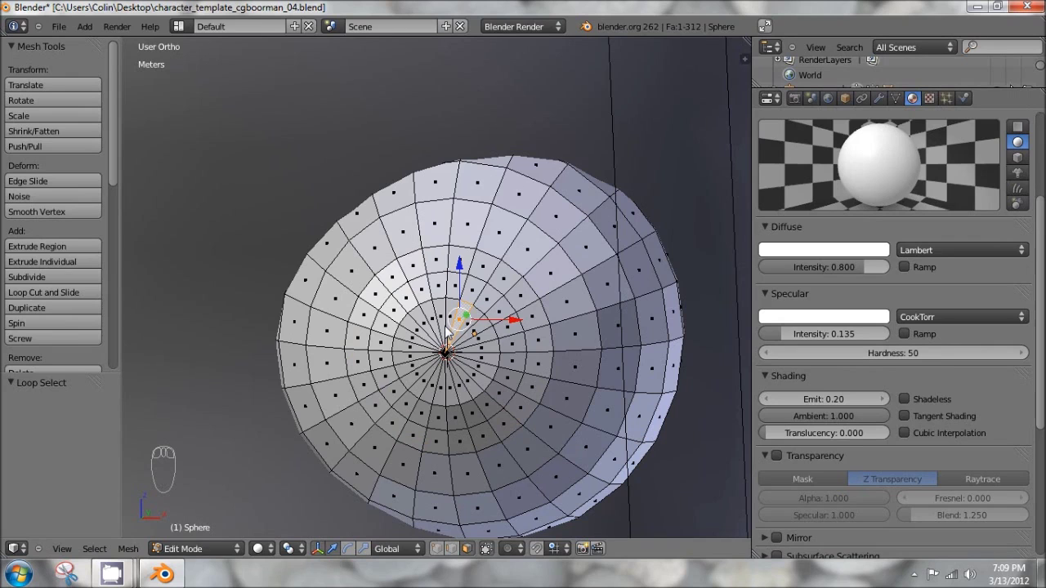
key("ctrl+KP_Add")
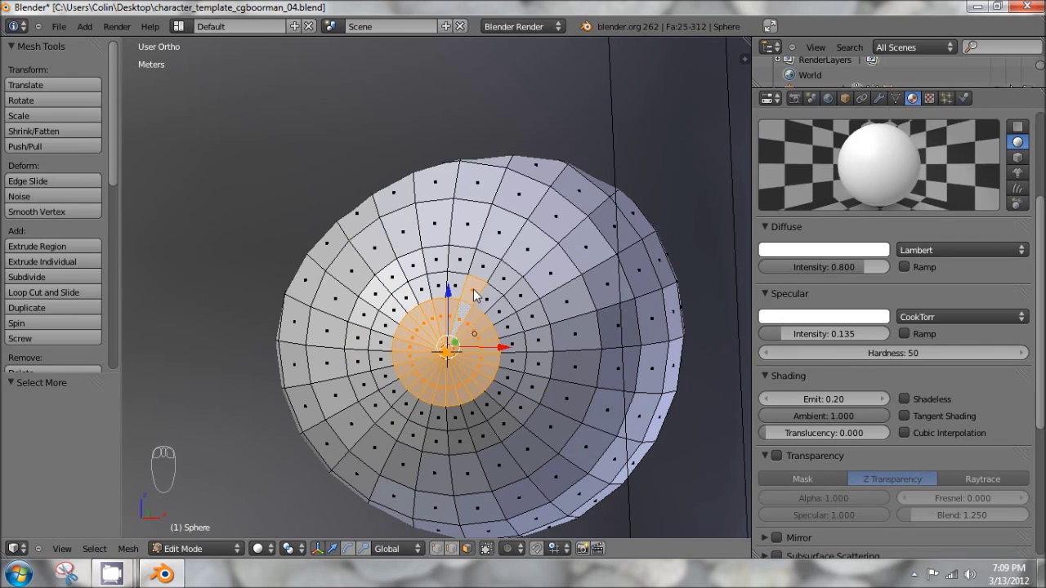
right_click(474, 297, "shift")
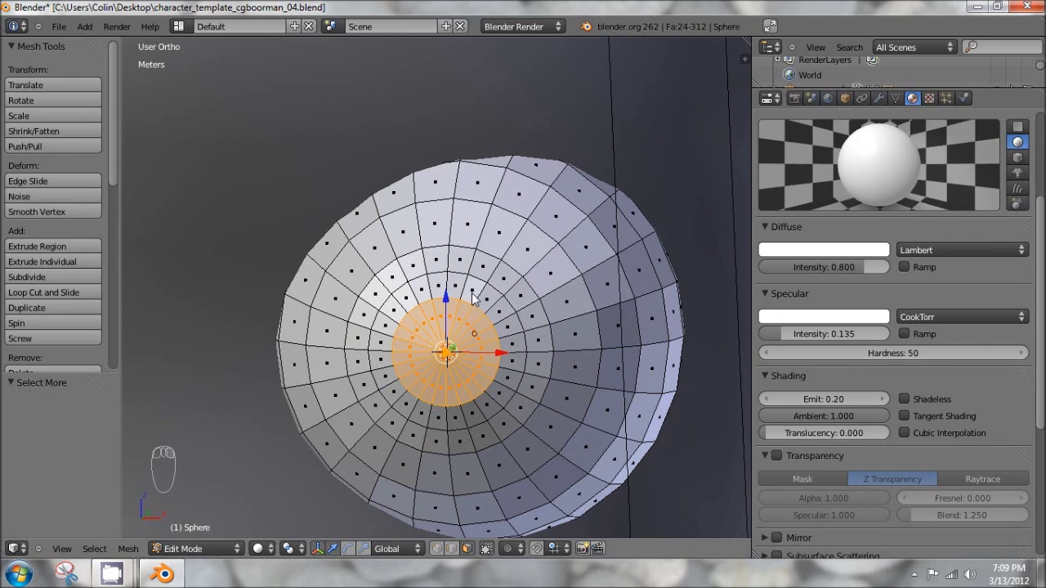
key("ctrl+KP_Add")
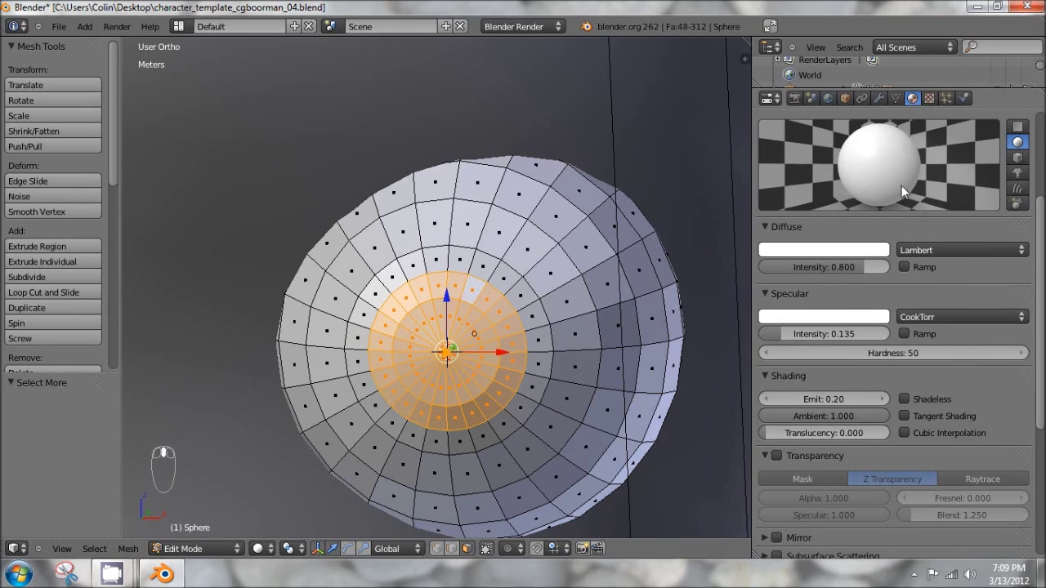
- Assign the black material to the selected pupil faces, return to Object Mode and shade the sphere smooth
scroll(901, 185, "up", 5)
left_click(800, 165)
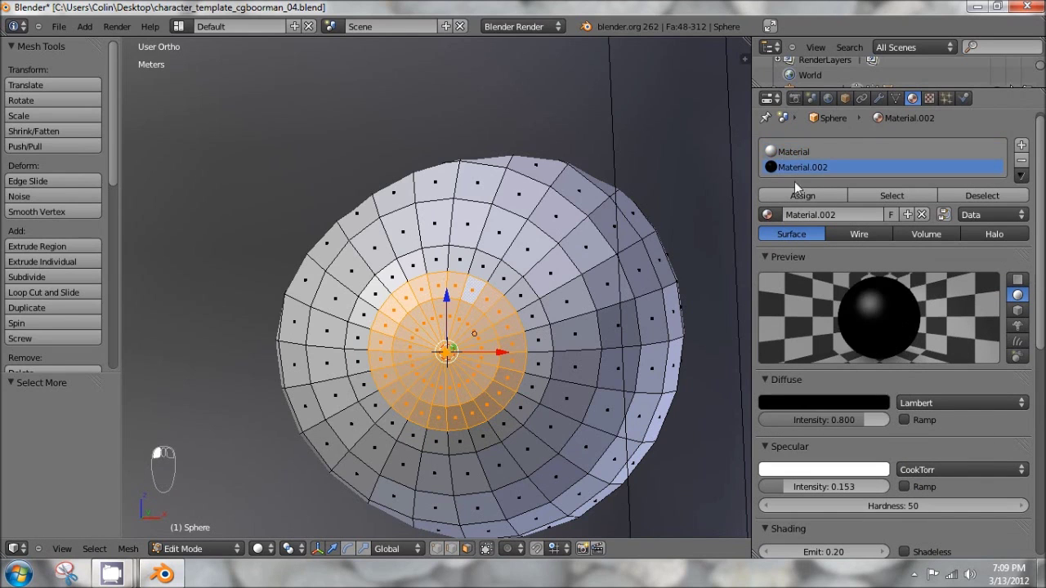
left_click(805, 196)
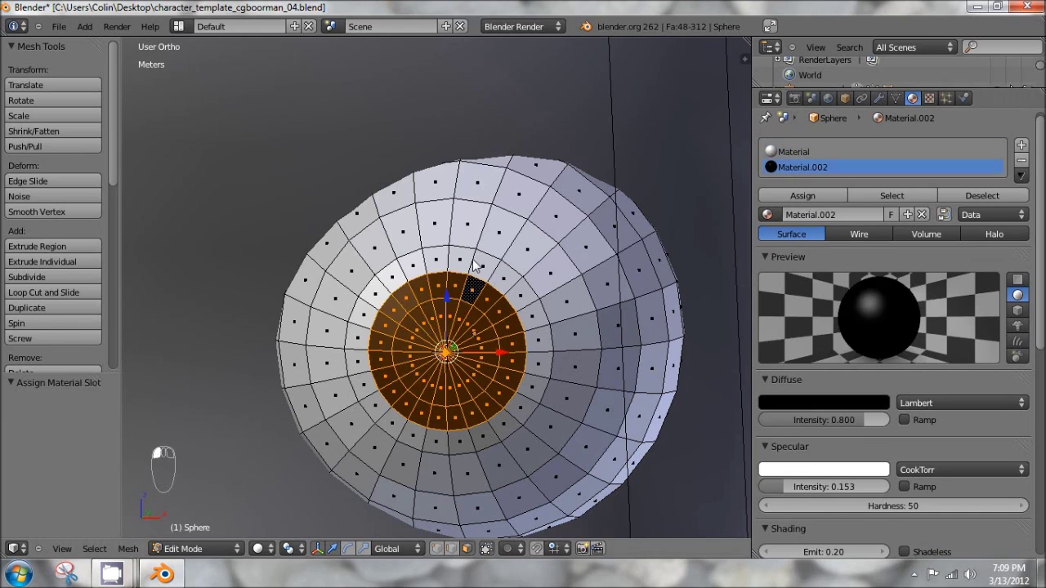
key("Tab")
left_click(31, 235)
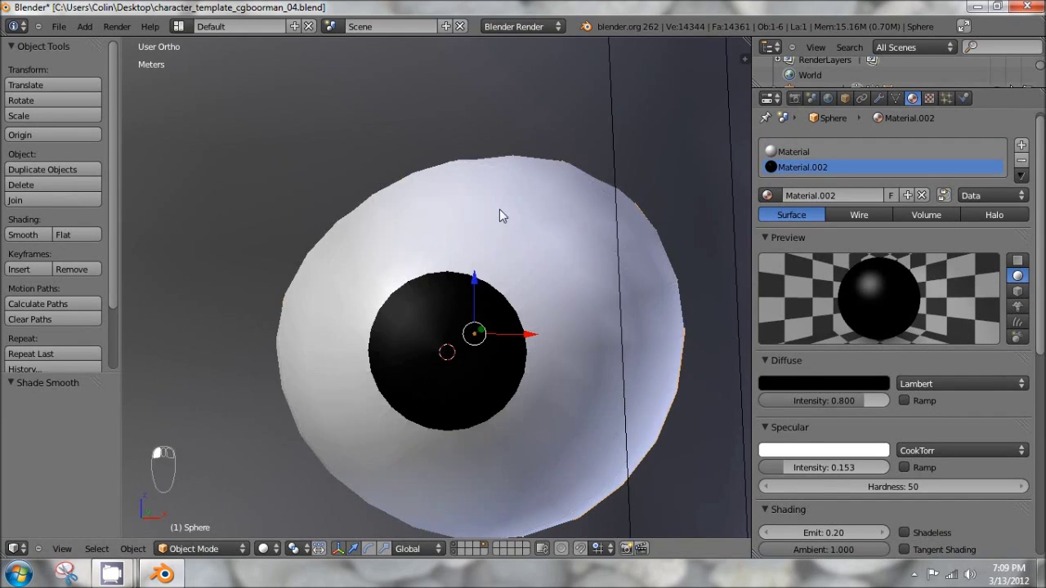
- Select the character's body mesh in front view and set its object display type to Wire
scroll(497, 214, "down", 3)
key("KP_1")
scroll(402, 246, "down", 3)
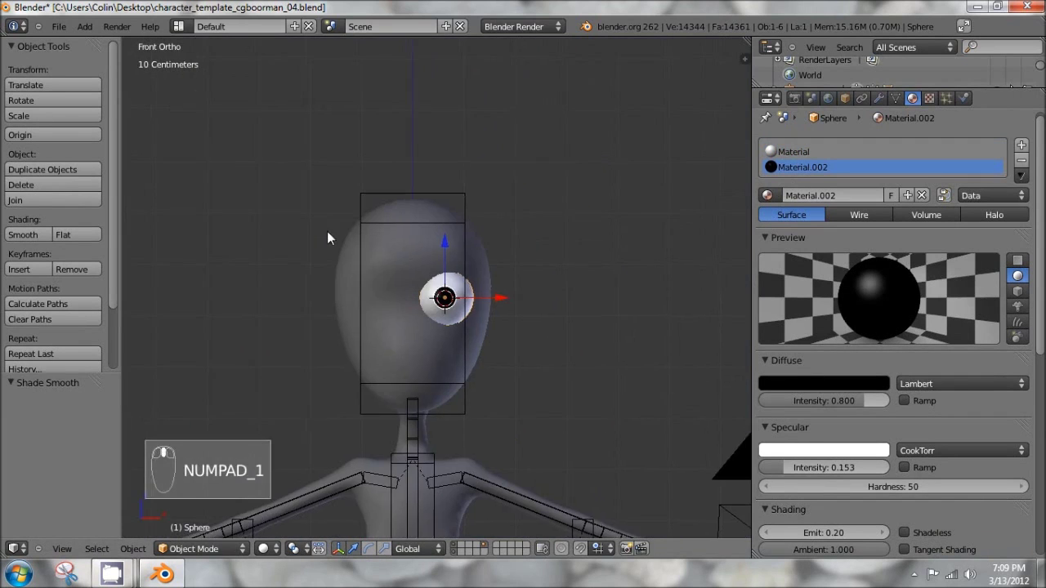
scroll(490, 180, "up", 5)
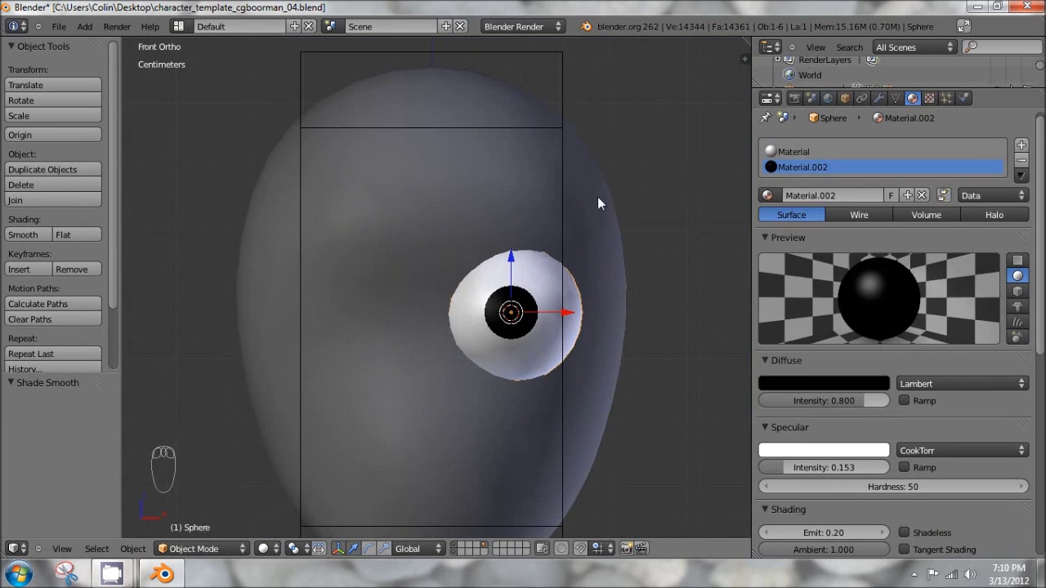
right_click(584, 145)
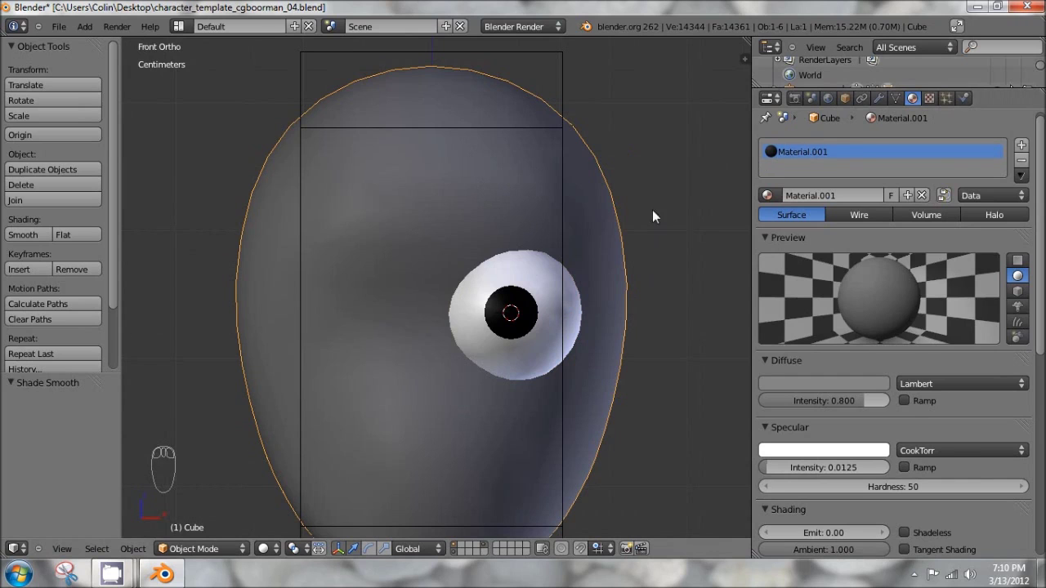
left_click(846, 98)
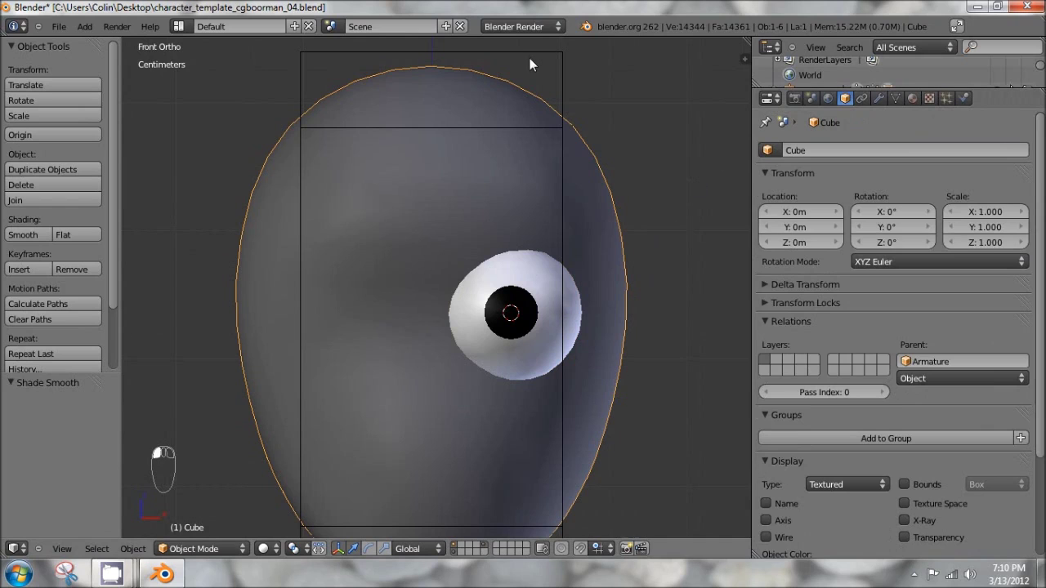
scroll(827, 205, "down", 5)
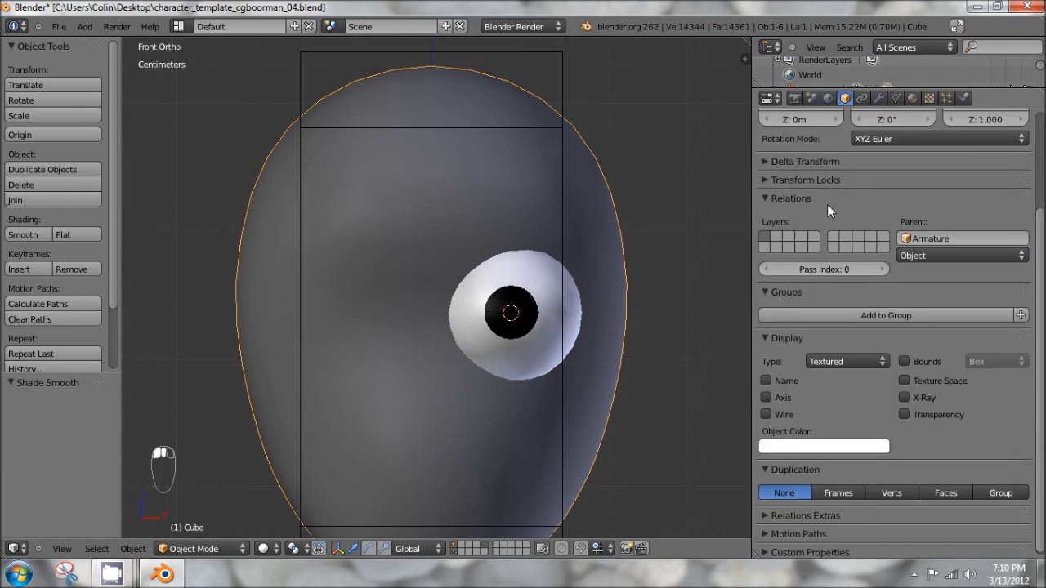
scroll(827, 205, "up", 2)
scroll(850, 150, "down", 2)
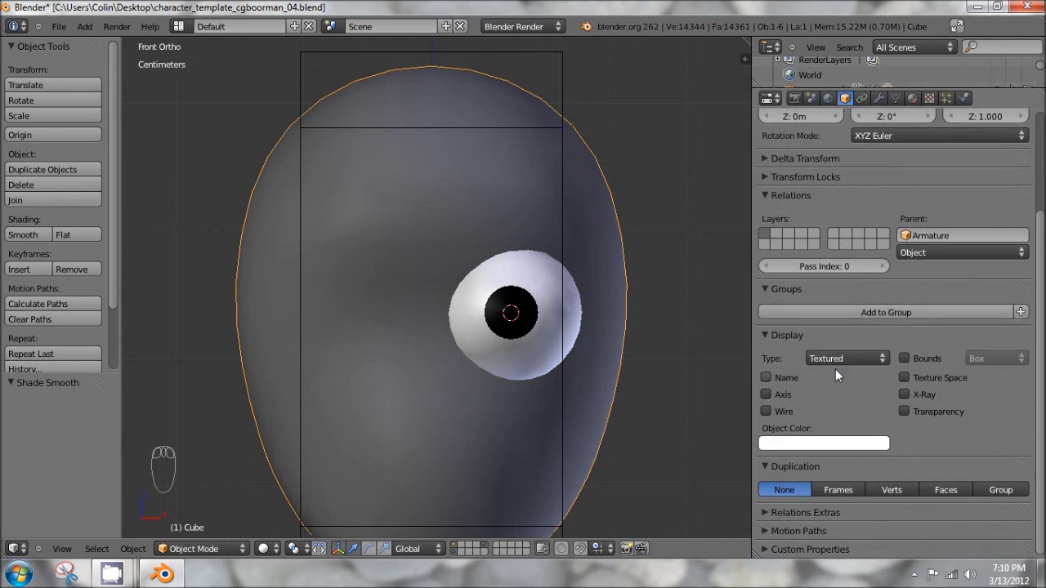
left_click(836, 365)
left_click(824, 325)
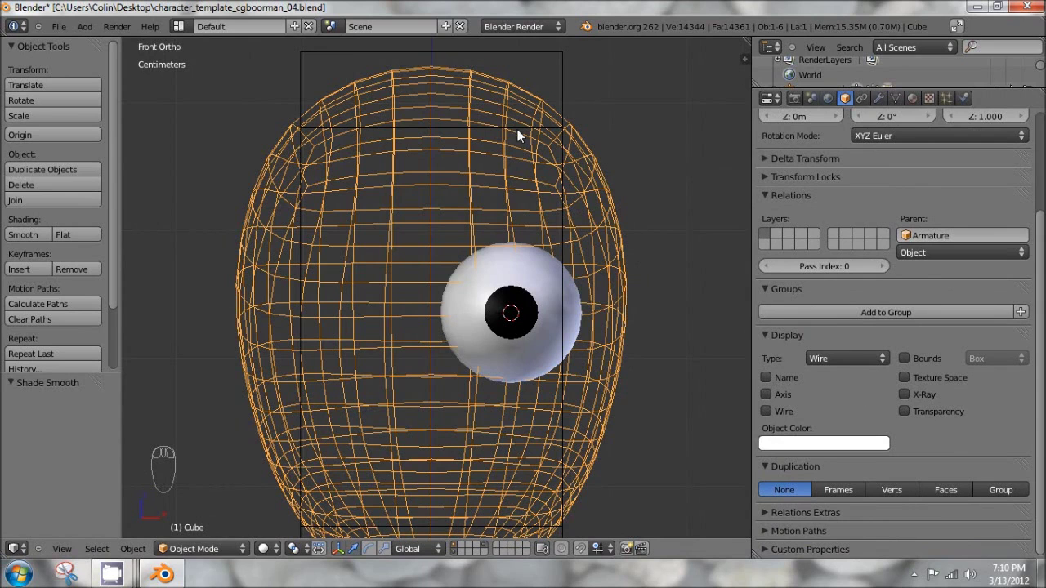
- Inspect the eyeball's fit in the wireframe head from the front and side, and the body mesh's origin between the feet
middle_click_drag(464, 144, 509, 213)
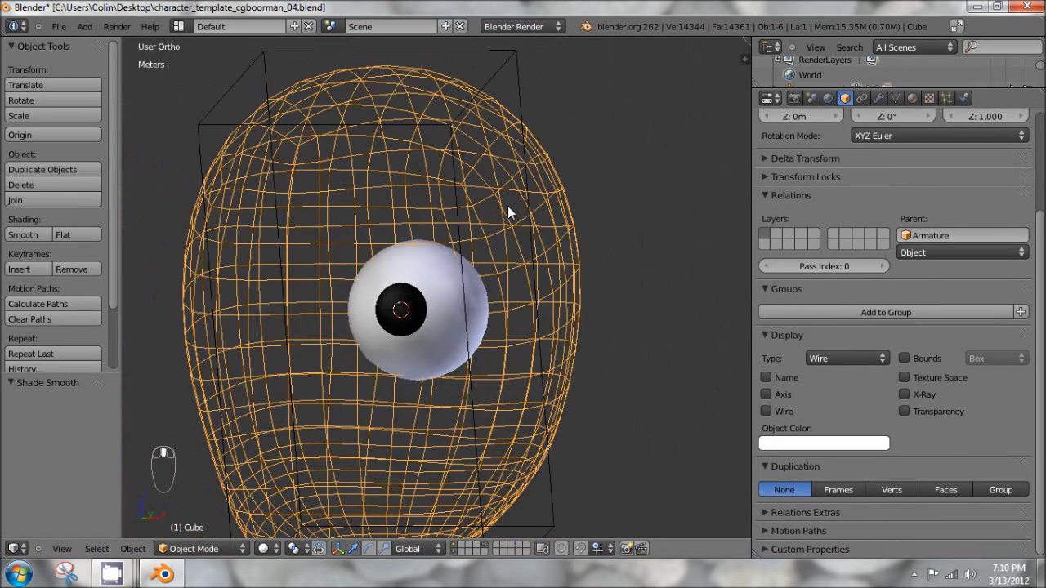
key("KP_3")
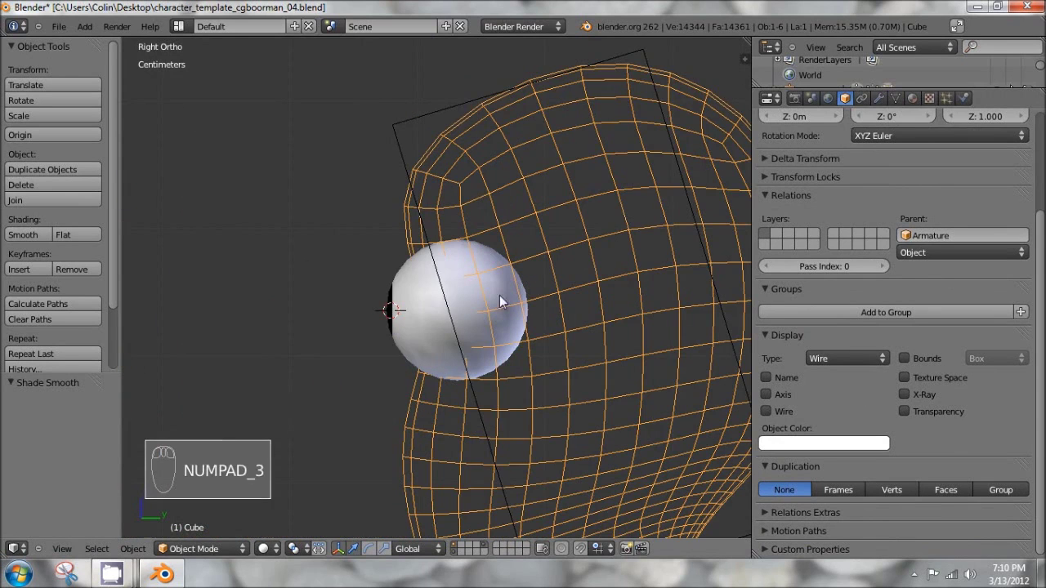
middle_click_drag(437, 373, 236, 253)
key("KP_1")
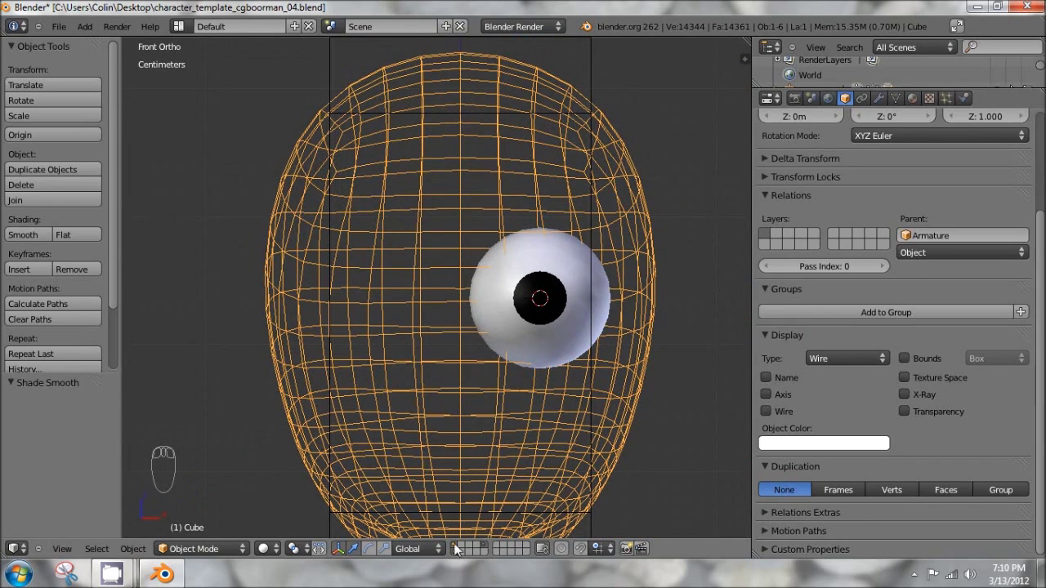
scroll(466, 302, "down", 5)
scroll(467, 302, "down", 7)
middle_click_drag(497, 446, 388, 159, "shift")
scroll(537, 286, "up", 7)
scroll(388, 158, "up", 6)
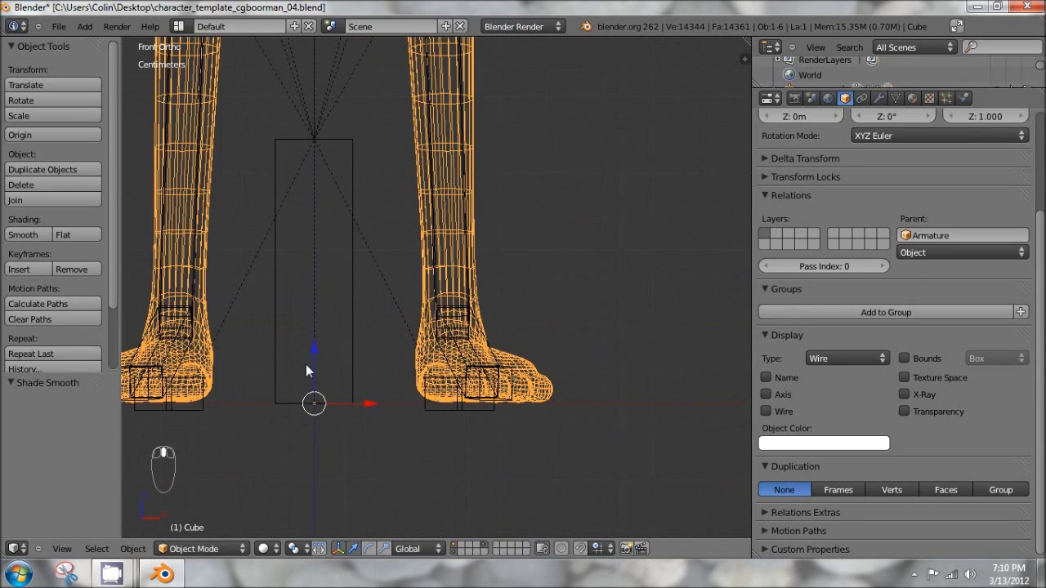
middle_click_drag(363, 227, 472, 166, "shift")
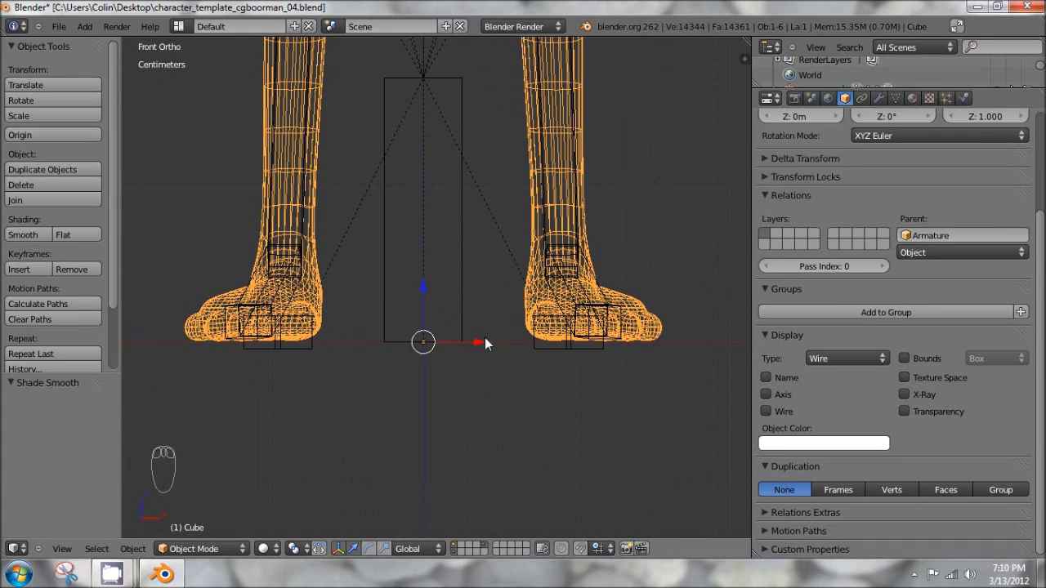
middle_click_drag(521, 342, 365, 350)
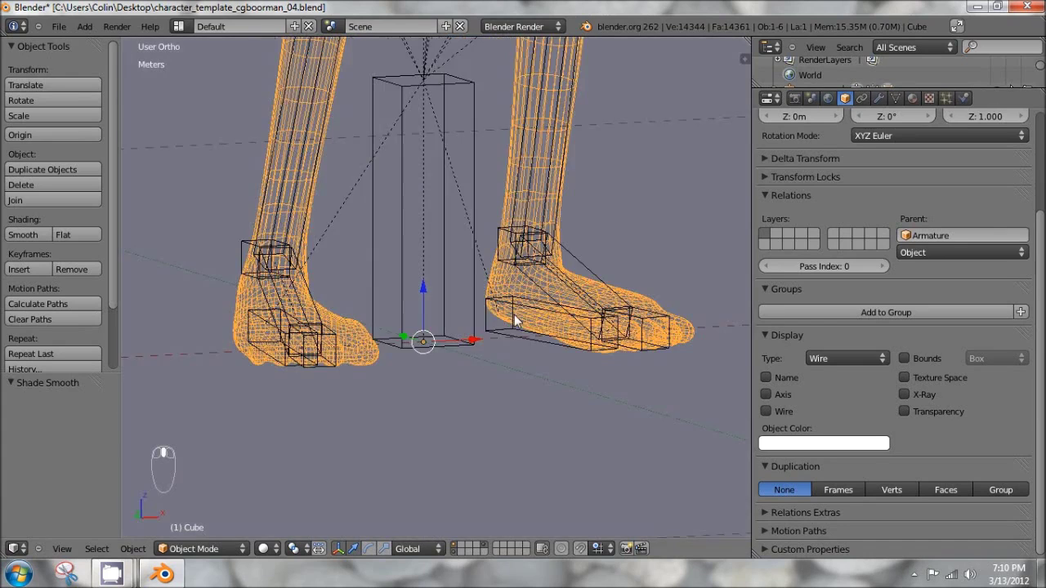
middle_click_drag(515, 320, 414, 348)
key("KP_1")
scroll(437, 281, "down", 7)
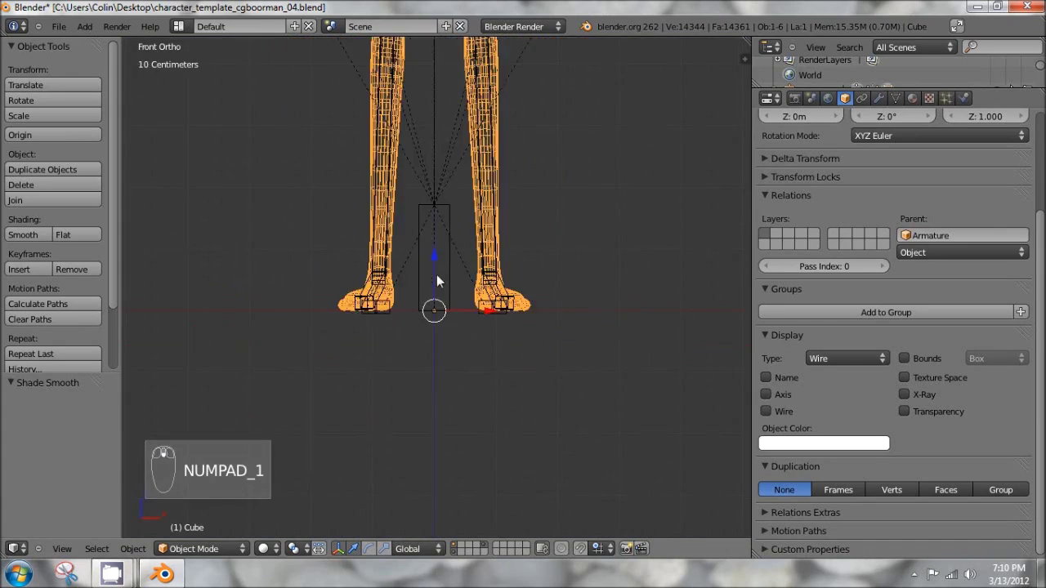
middle_click_drag(444, 228, 448, 491, "shift")
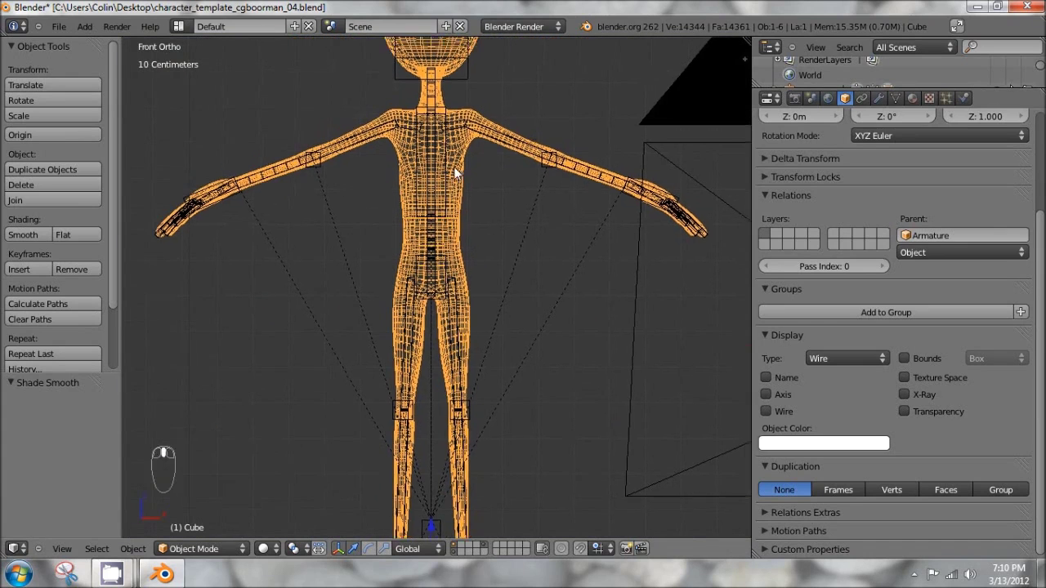
scroll(357, 204, "up", 5)
scroll(390, 171, "up", 5)
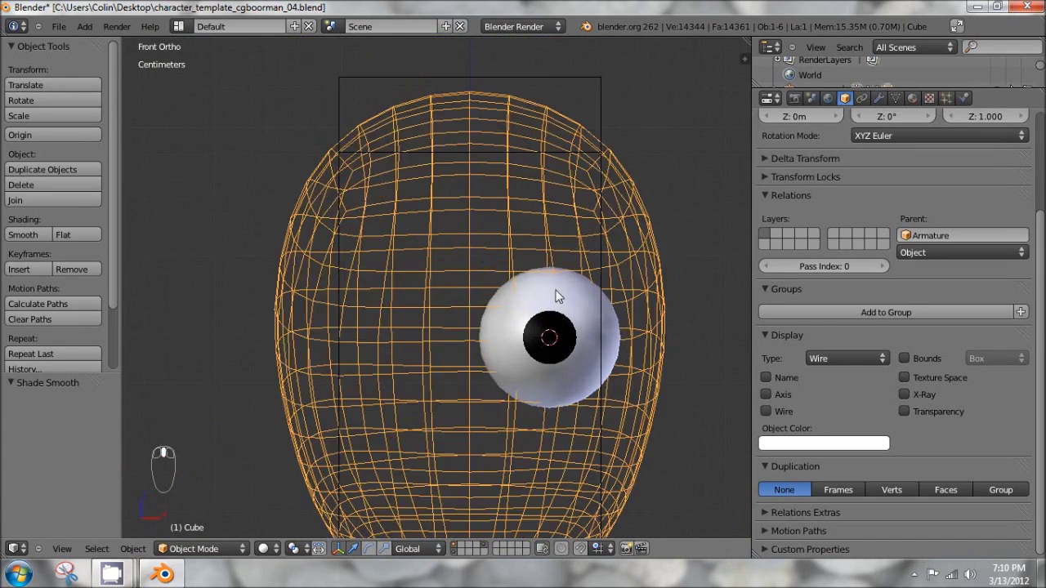
- Duplicate the eyeball and move the copy about -12.63 cm along the X axis to the other side of the face
right_click(556, 291)
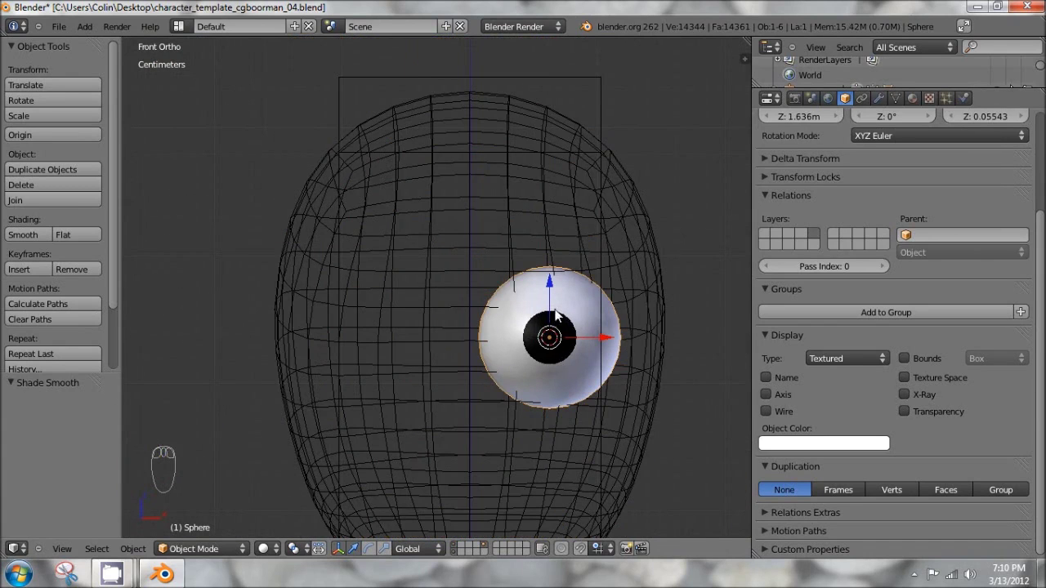
key("shift+d")
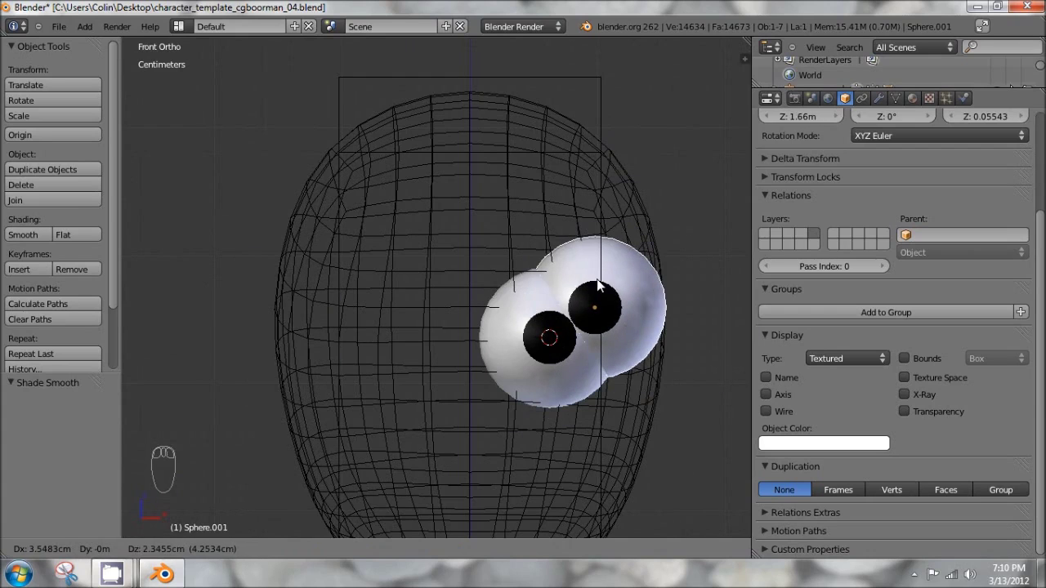
key("x")
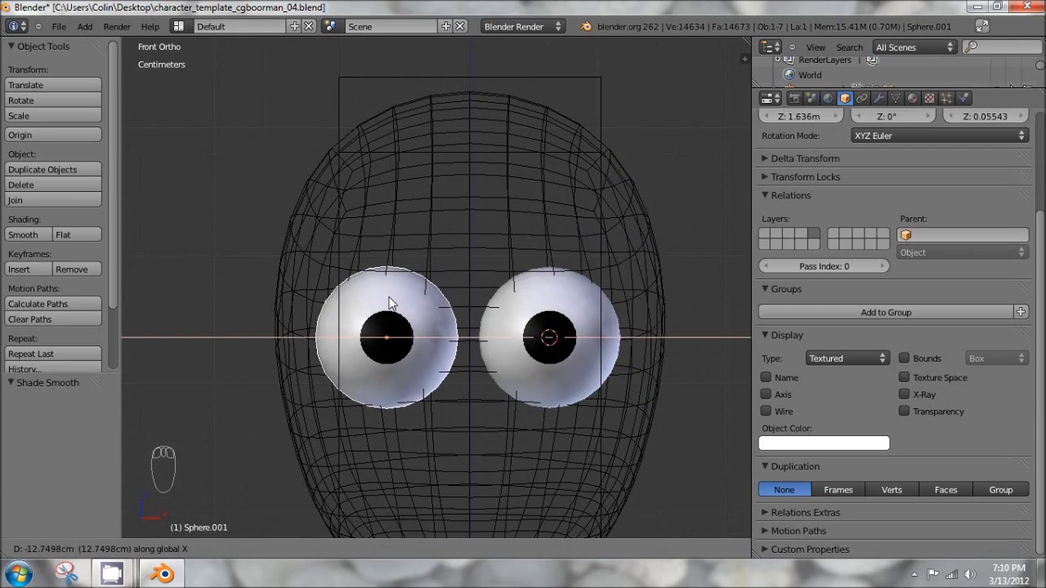
left_click(390, 302)
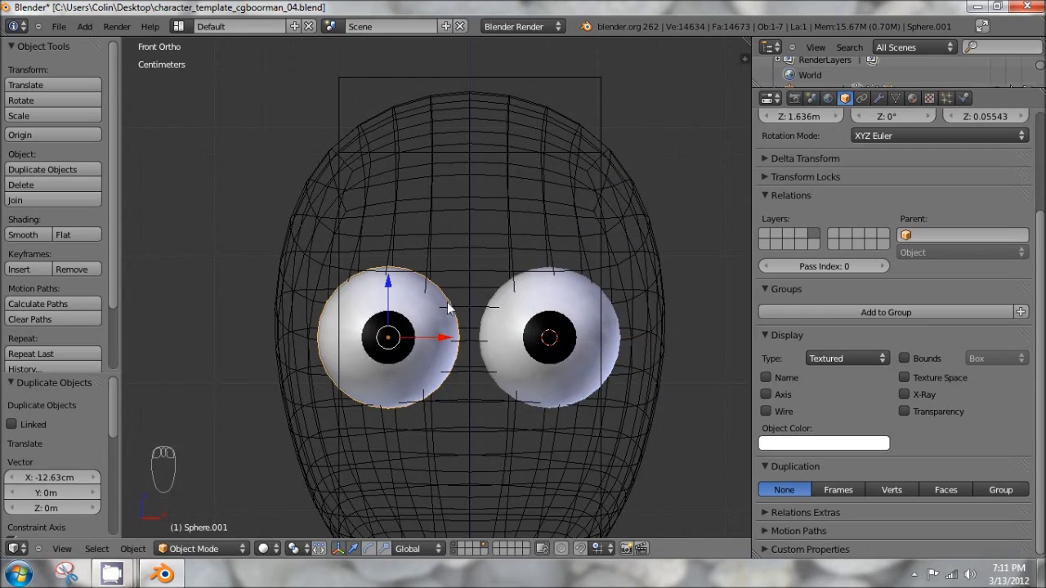
right_click(558, 309)
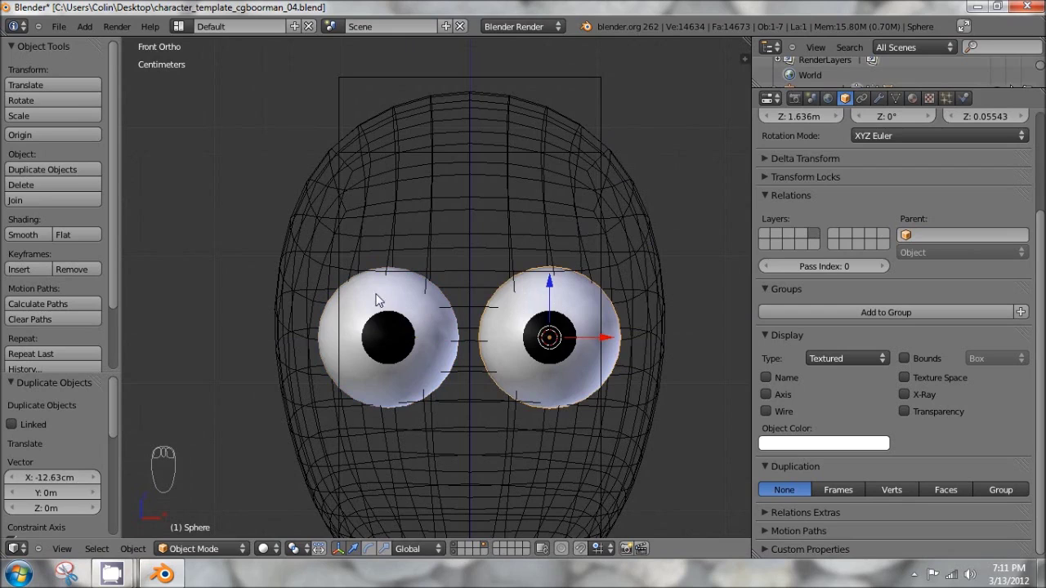
right_click(402, 309)
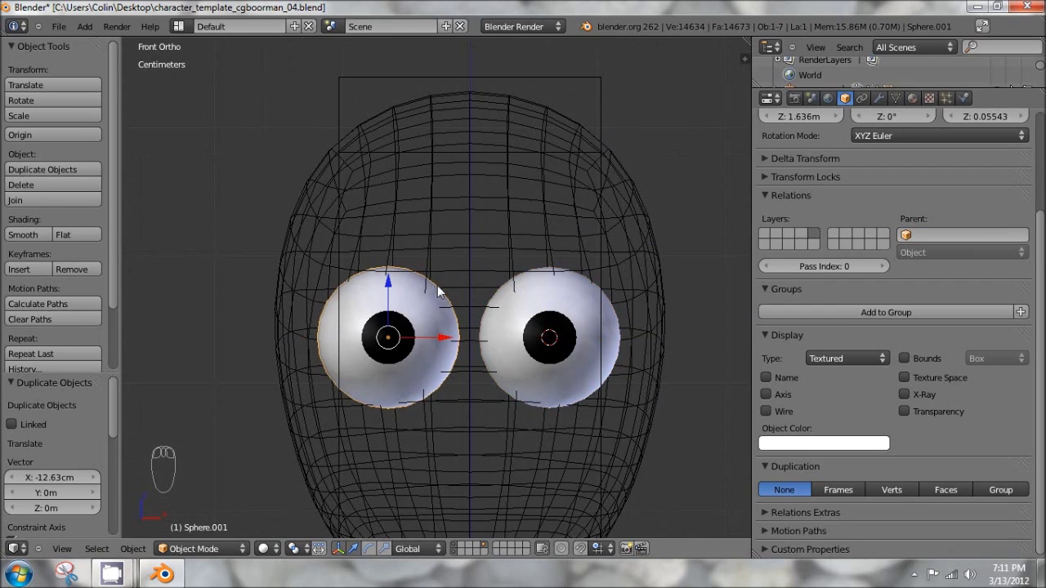
key("n")
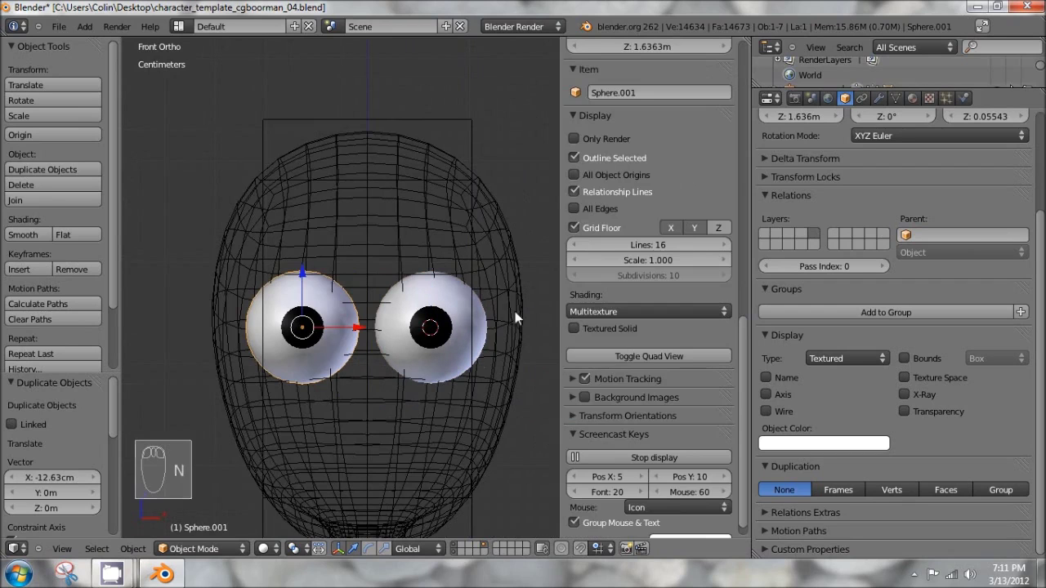
key("n")
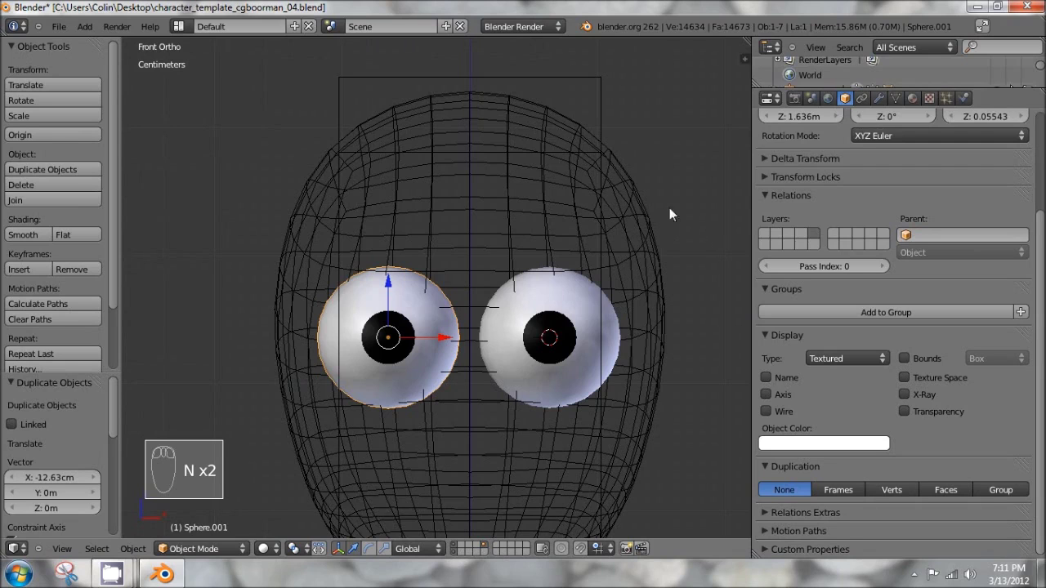
- Show the transform properties, select the original eyeball and copy its X location value
key("n")
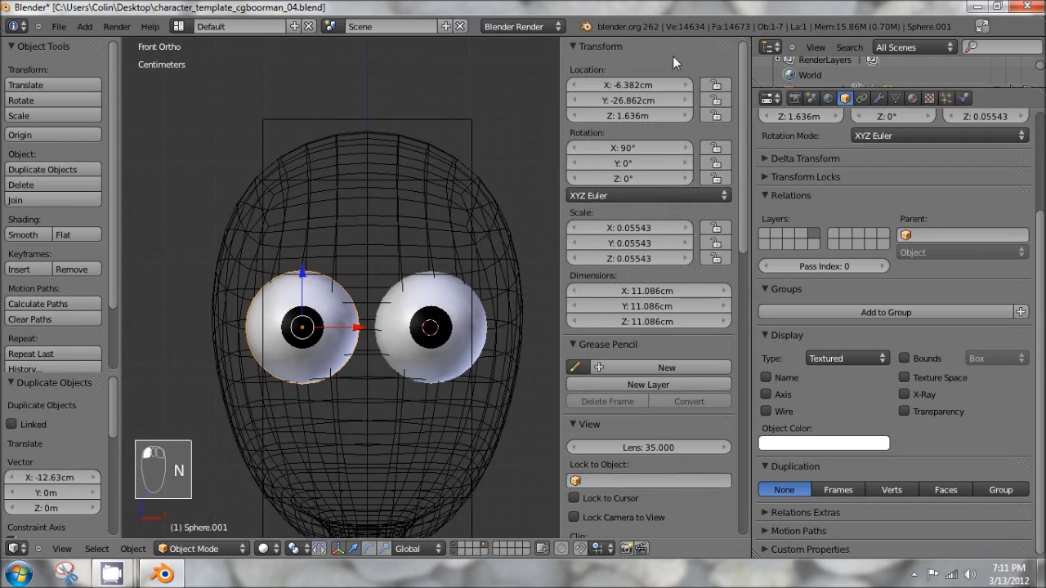
right_click(445, 305)
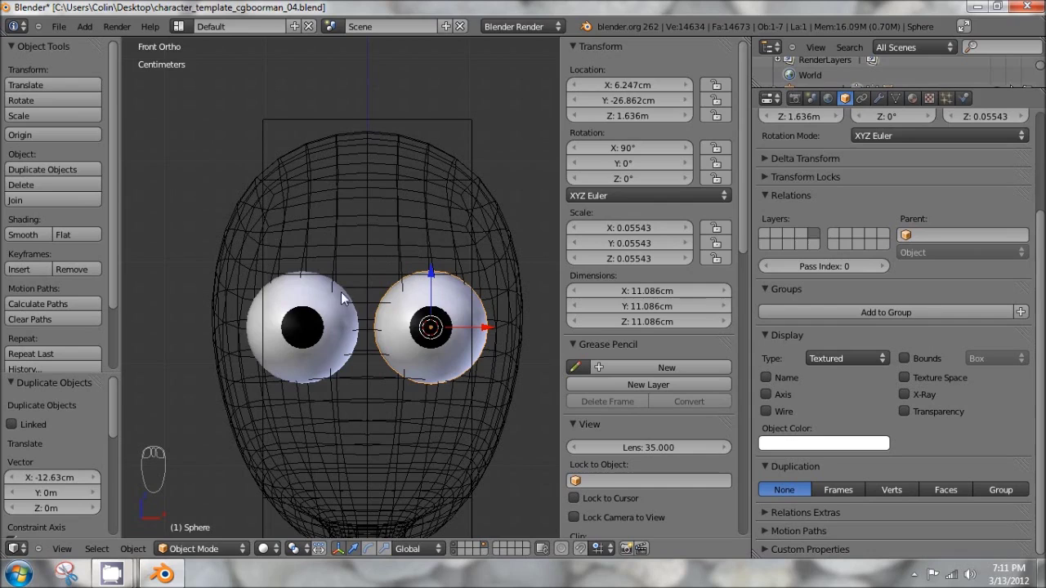
left_click(641, 84)
key("ctrl+c")
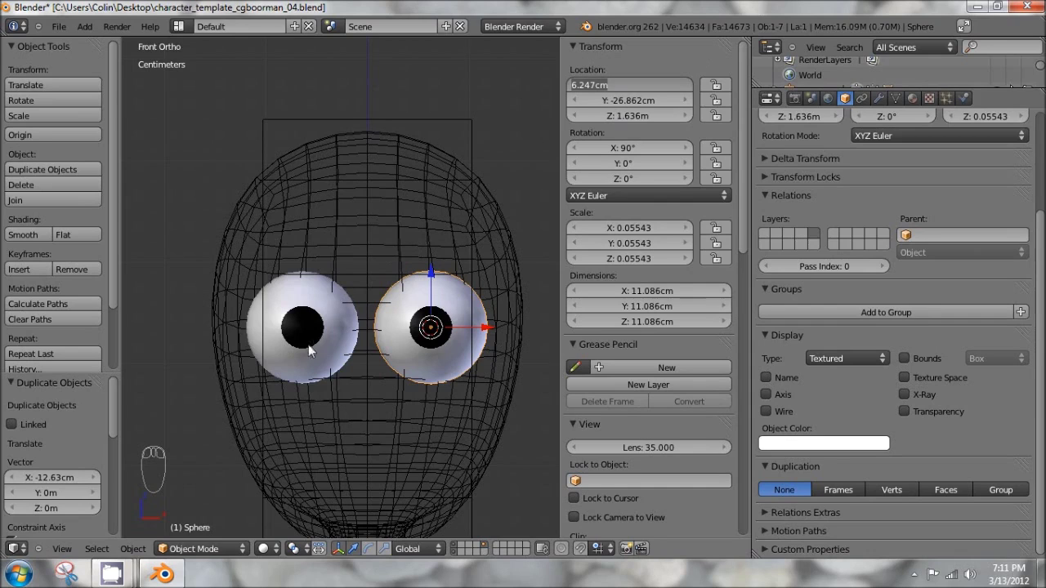
key("Escape")
- Select the duplicate eyeball and set its X location to -6.247 cm, mirroring the original eyeball's copied value
right_click(297, 307)
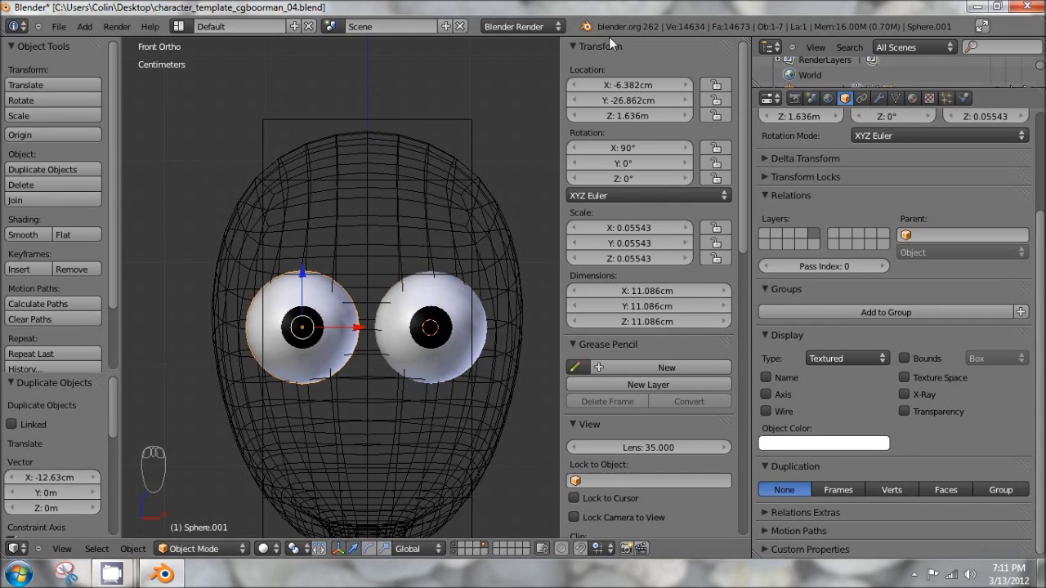
left_click(623, 85)
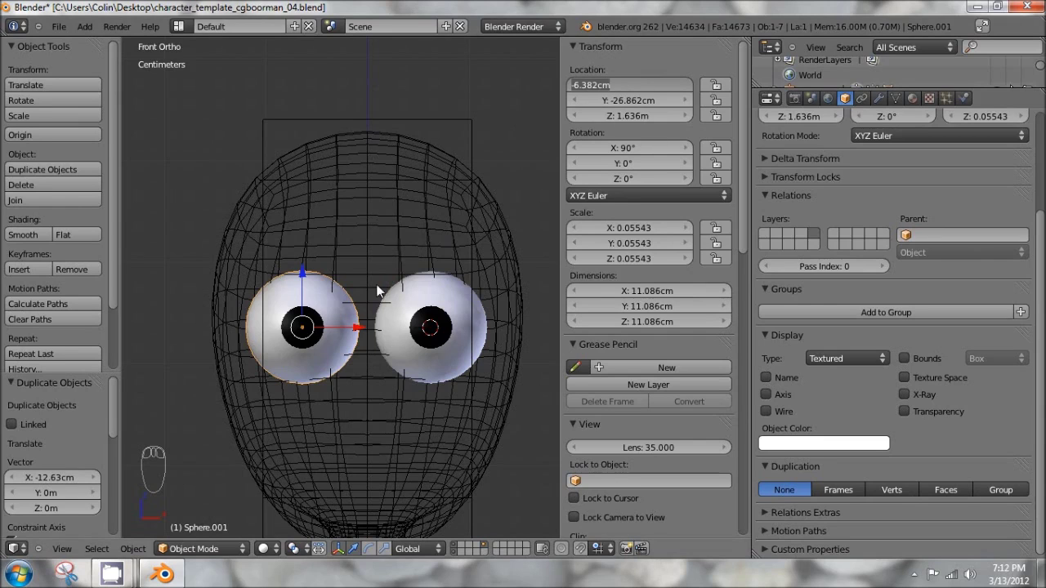
key("ctrl+v")
left_click(574, 86)
type("-")
key("Return")
scroll(350, 316, "up", 6)
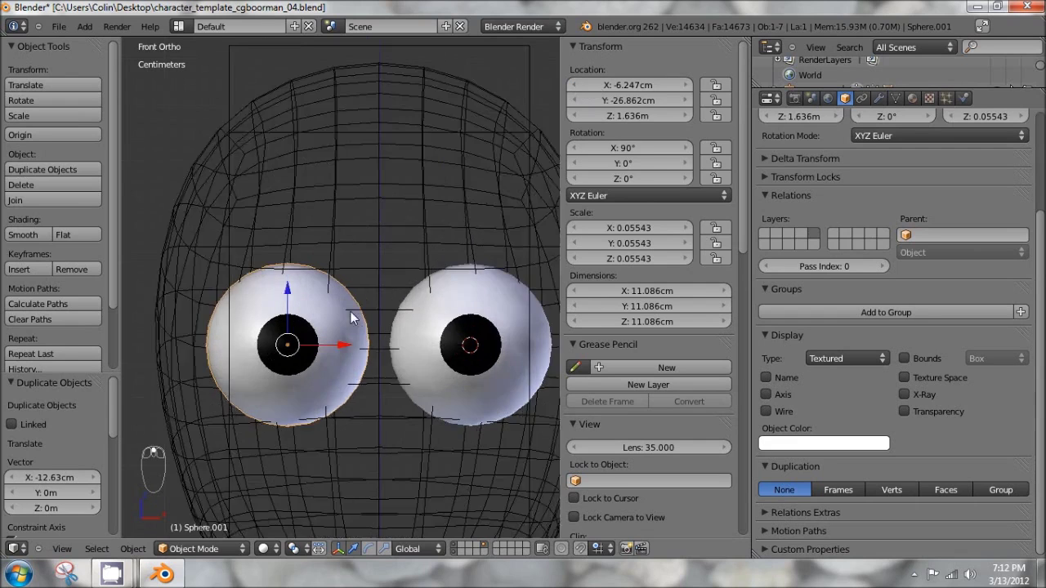
scroll(402, 398, "down", 8)
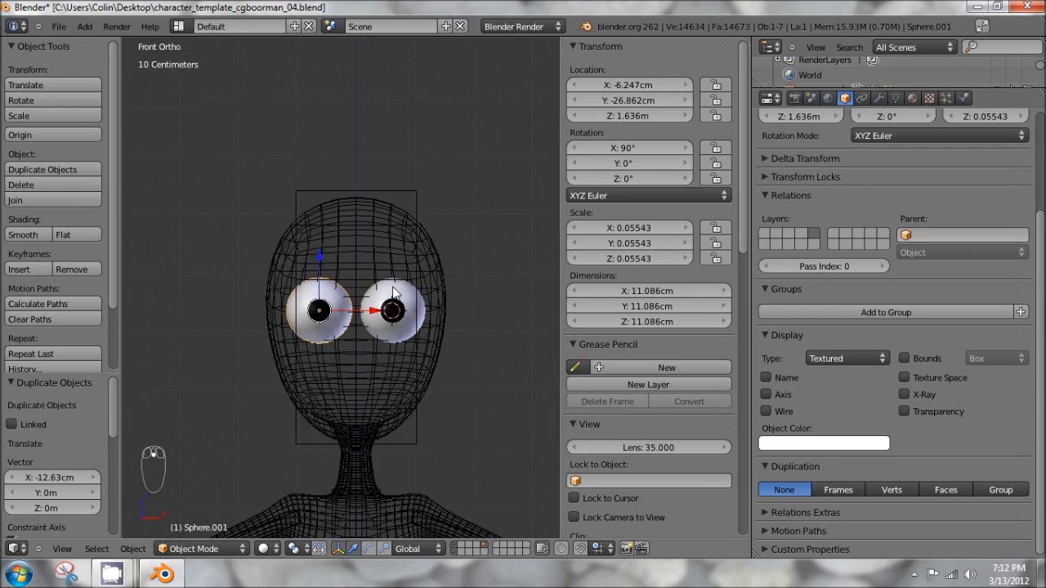
- Try rotating the armature's head bone in side view
key("KP_3")
middle_click_drag(236, 310, 367, 272, "shift")
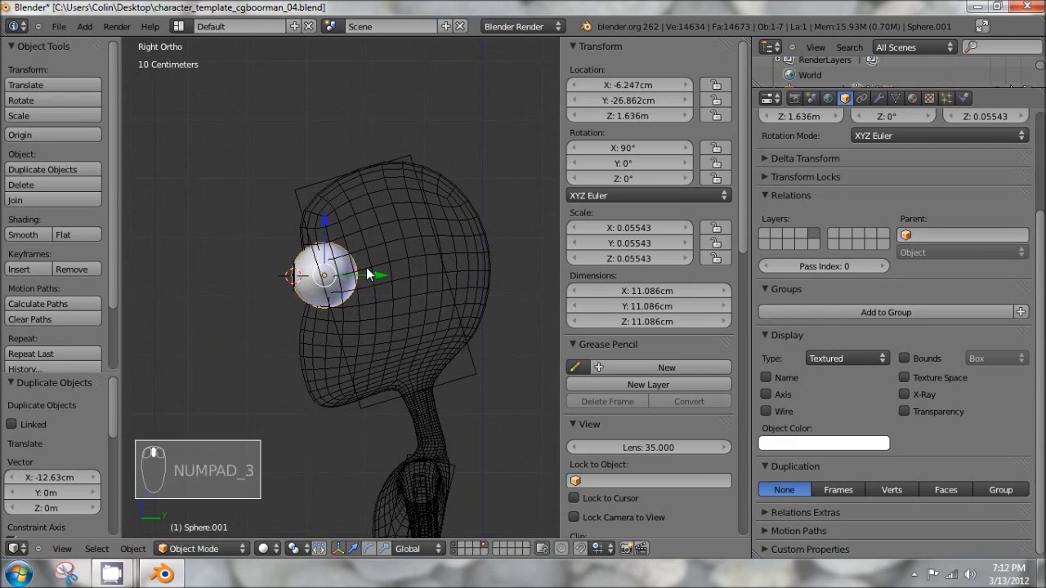
right_click(324, 181)
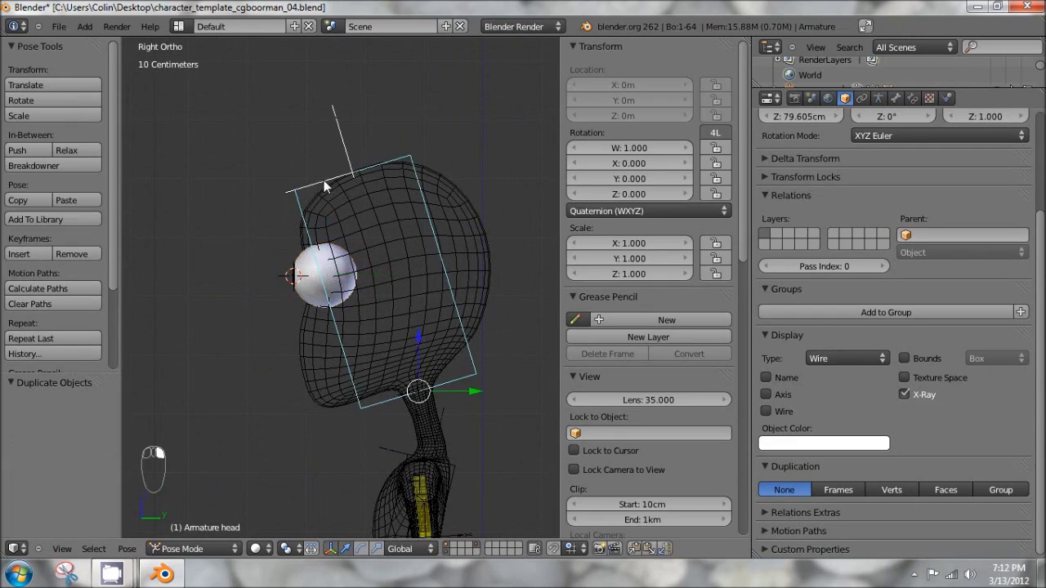
scroll(383, 214, "down", 4)
scroll(377, 267, "down", 1)
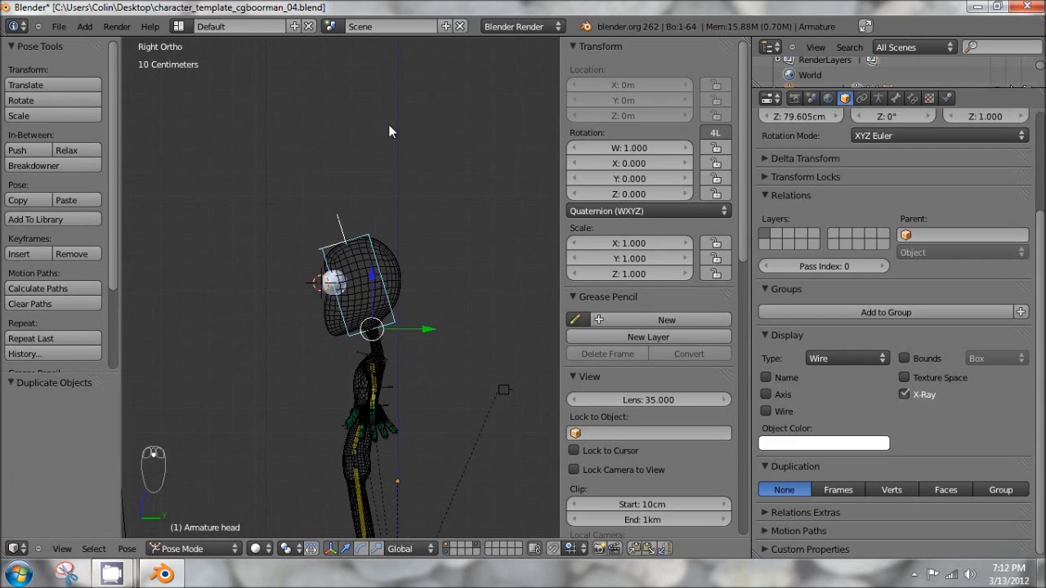
key("r")
right_click(363, 126)
- Examine how the eyeballs sit relative to the head bone from several angles, and show the armature's data settings
scroll(352, 241, "up", 5)
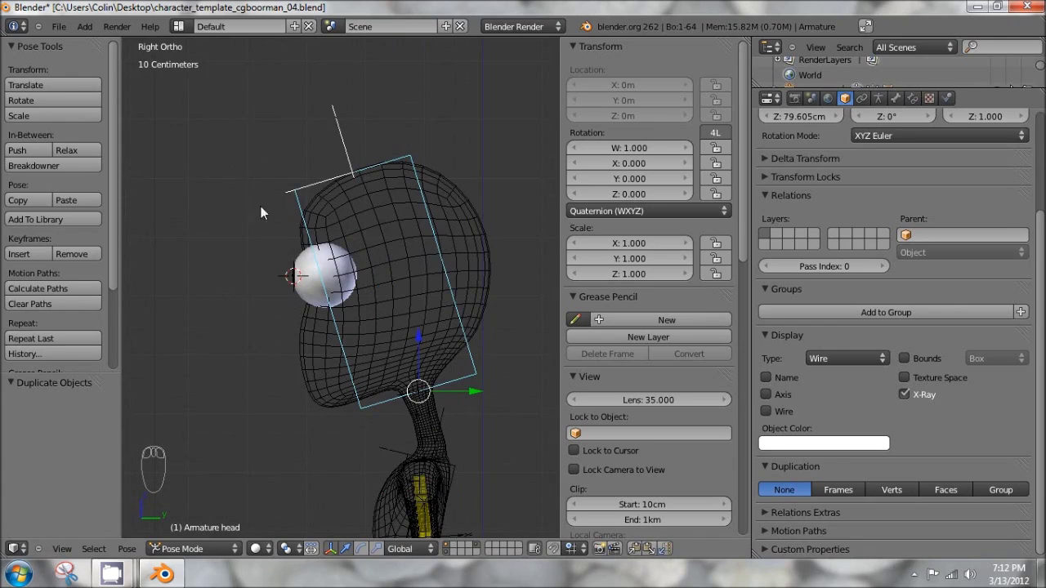
middle_click_drag(262, 212, 476, 260, "shift")
key("KP_1")
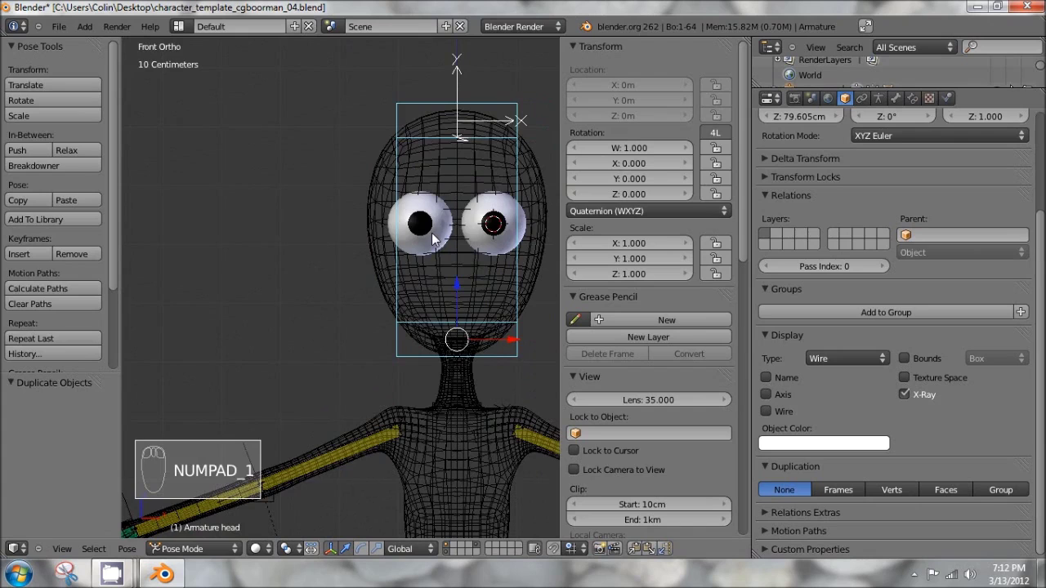
key("KP_3")
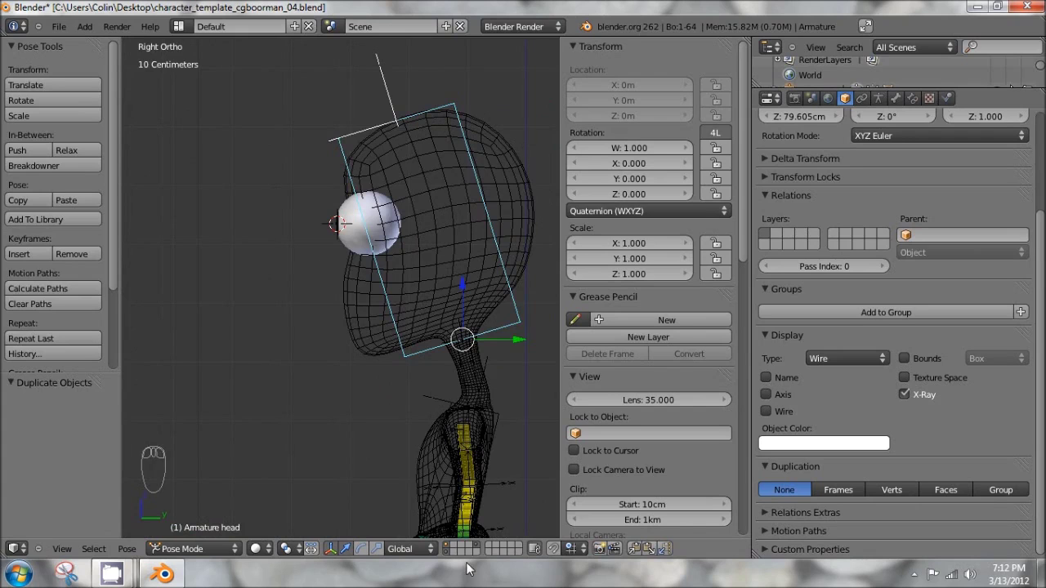
scroll(907, 158, "up", 4)
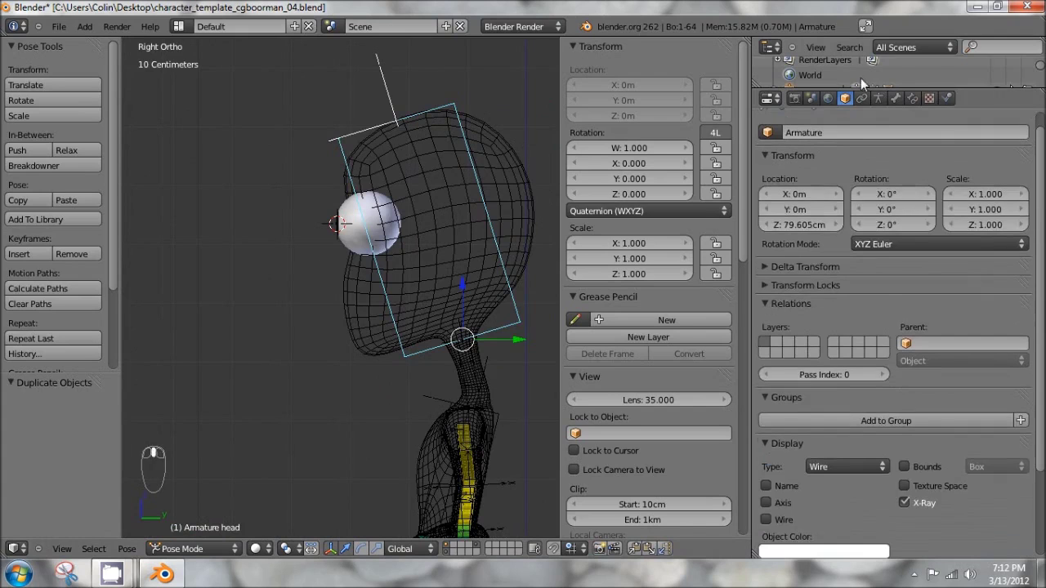
left_click(878, 98)
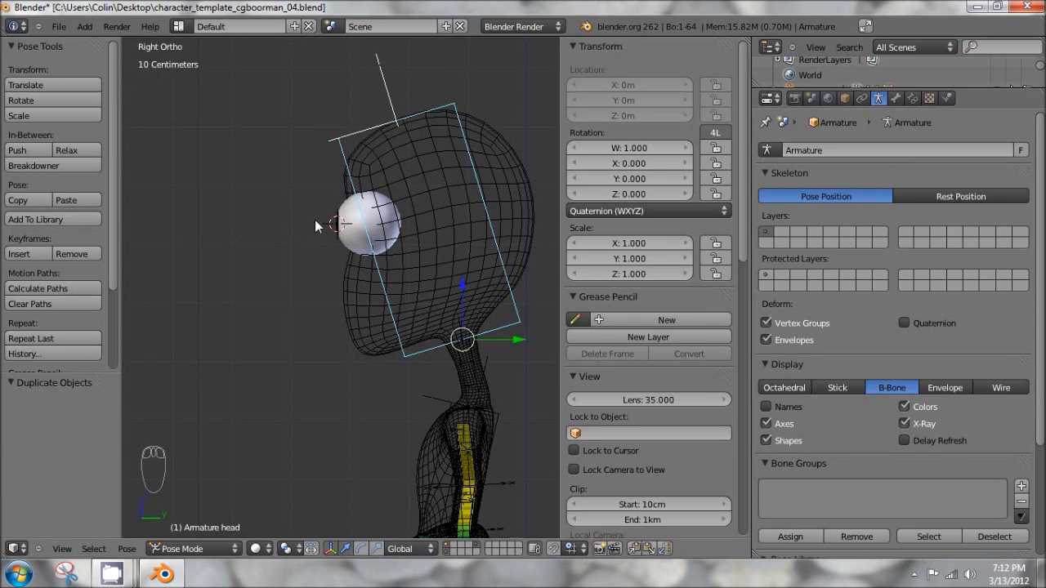
middle_click_drag(315, 220, 402, 243)
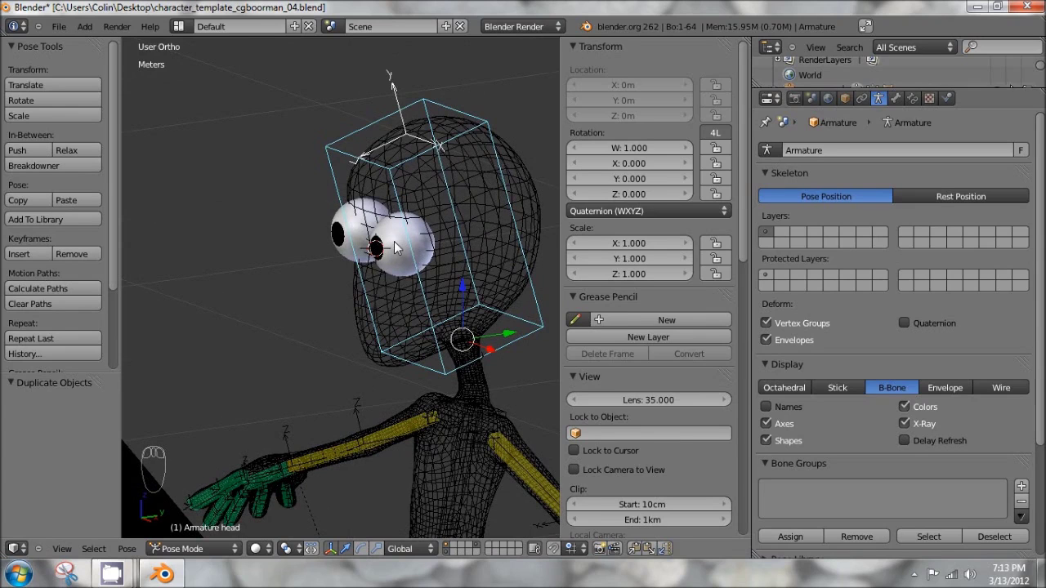
- Select the original eyeball and snap the 3D cursor to its center
right_click(394, 244)
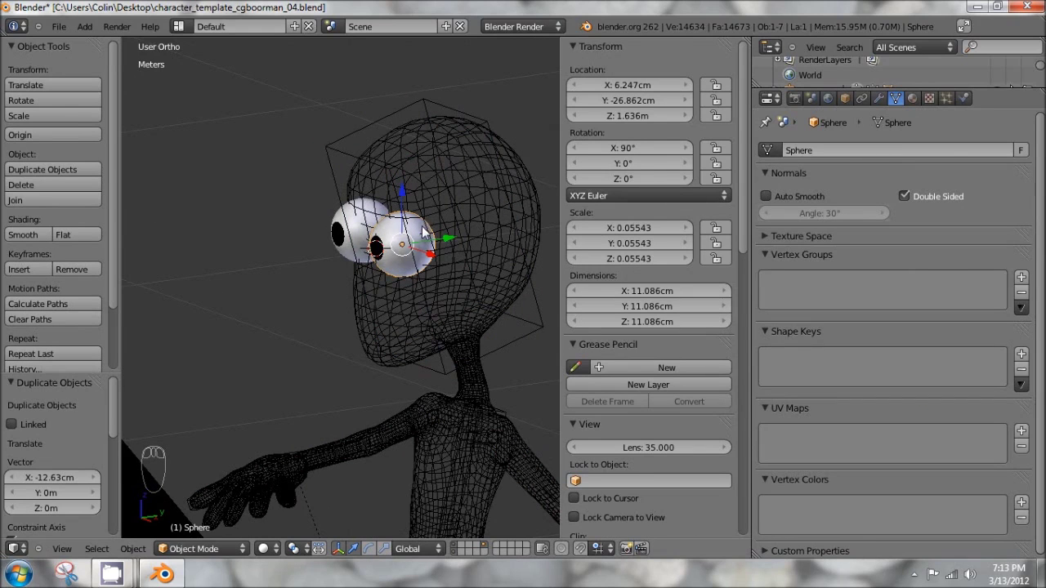
key("KP_1")
key("KP_3")
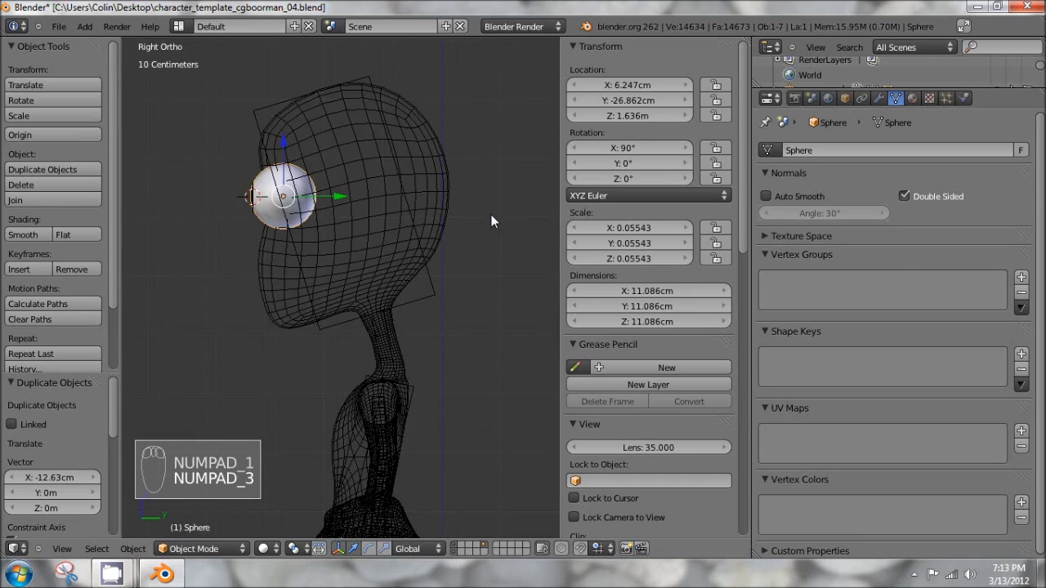
middle_click_drag(266, 196, 358, 247, "shift")
scroll(358, 247, "up", 5)
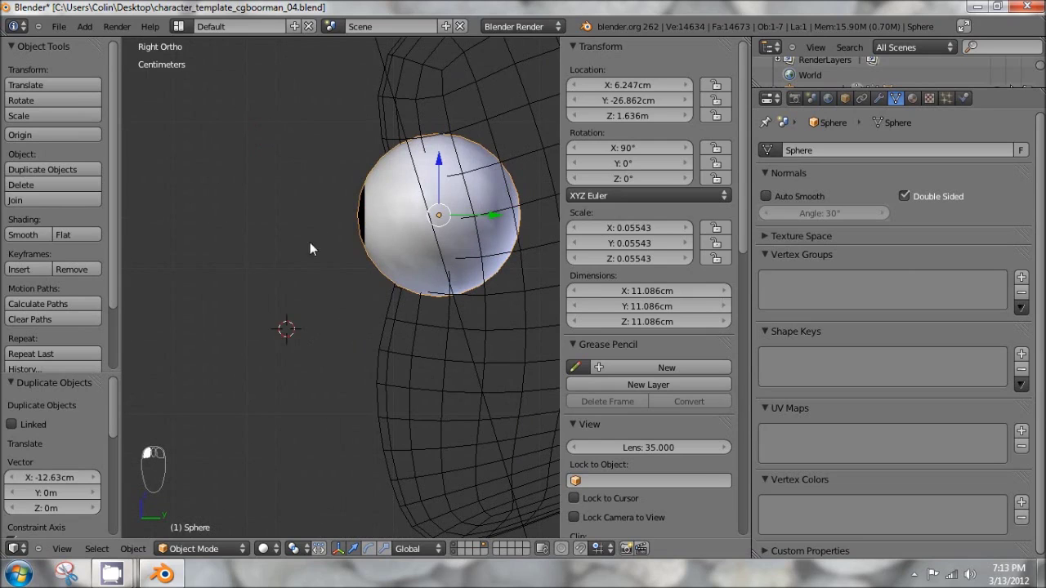
middle_click_drag(310, 242, 352, 297)
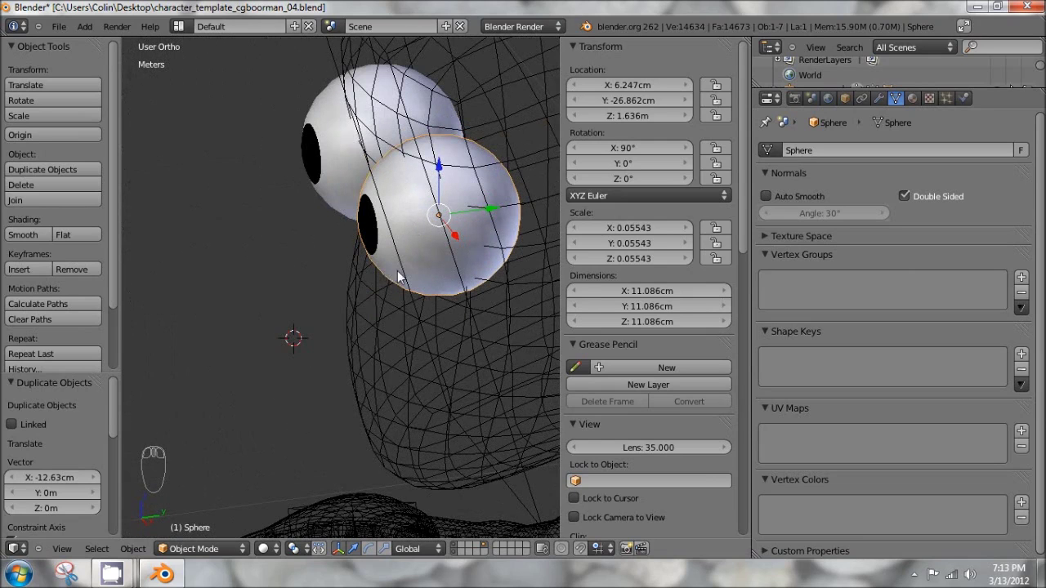
key("KP_3")
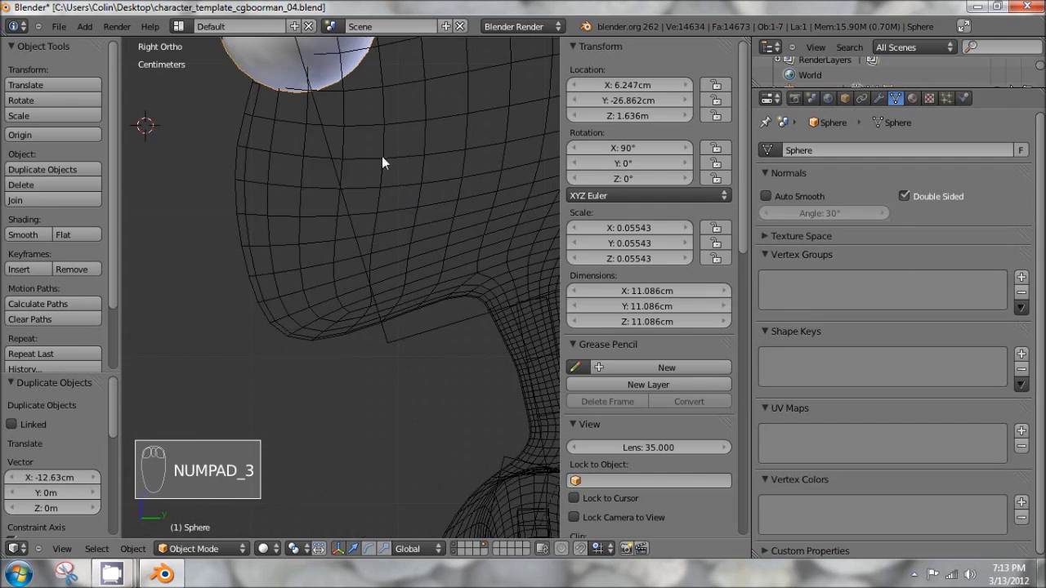
middle_click_drag(382, 156, 476, 392, "shift")
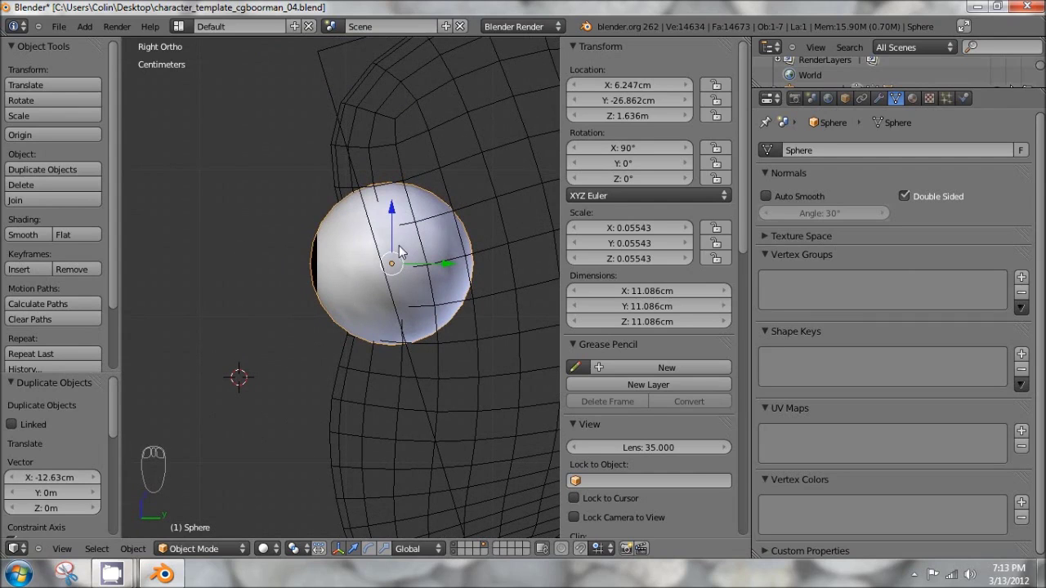
middle_click_drag(399, 245, 306, 247)
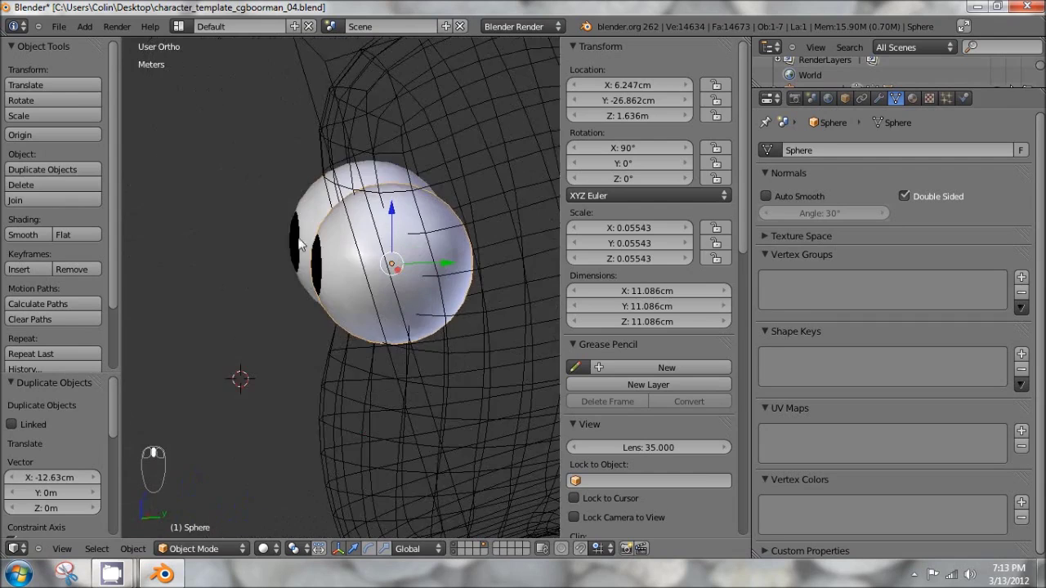
key("KP_3")
middle_click_drag(394, 241, 330, 233, "shift")
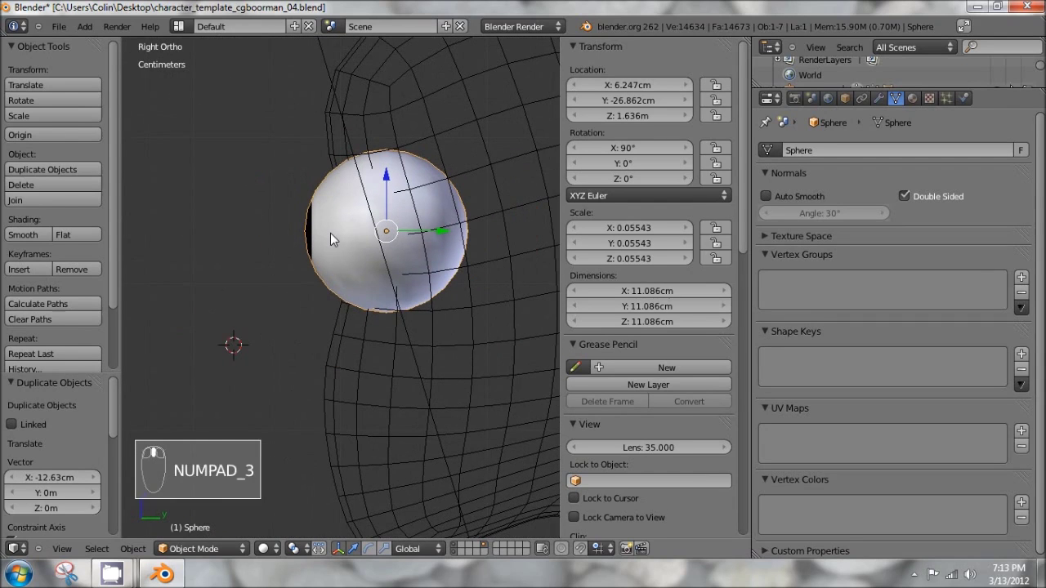
key("shift+s")
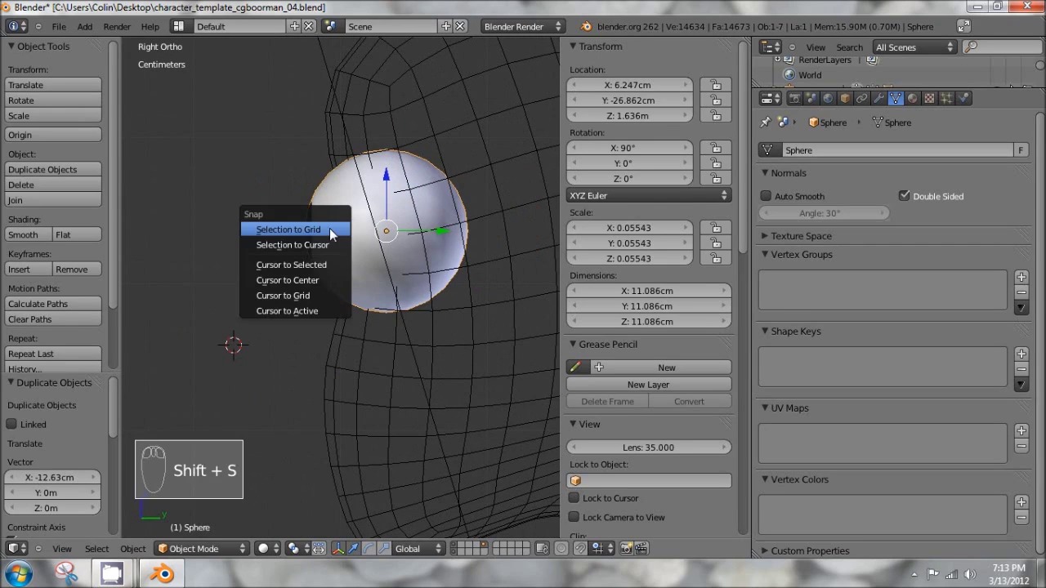
left_click(305, 264)
- Check the 3D cursor's position in the eyeball and briefly view the eyeball's mesh in Edit Mode
middle_click_drag(307, 264, 390, 258)
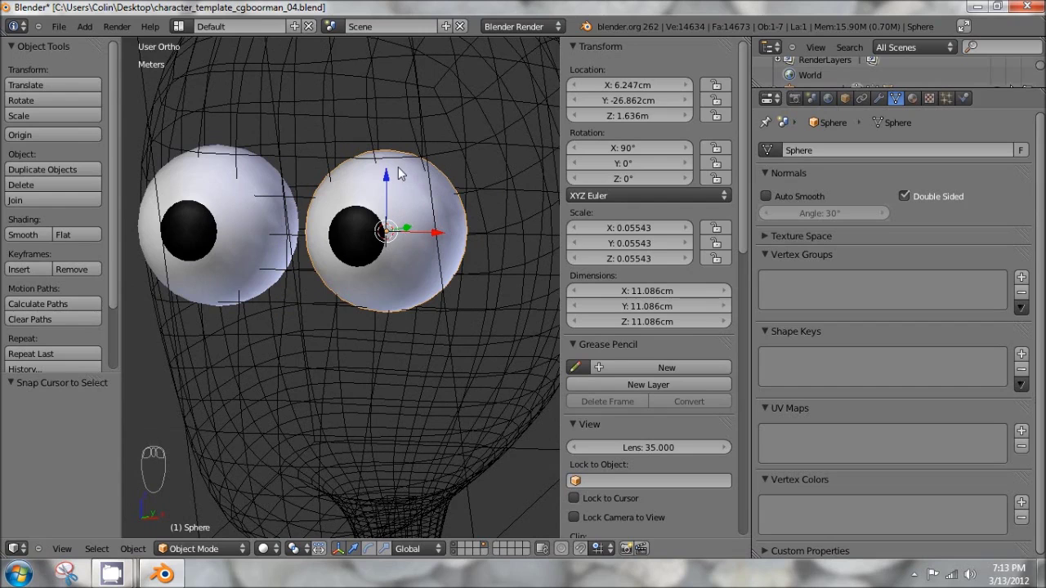
key("Tab")
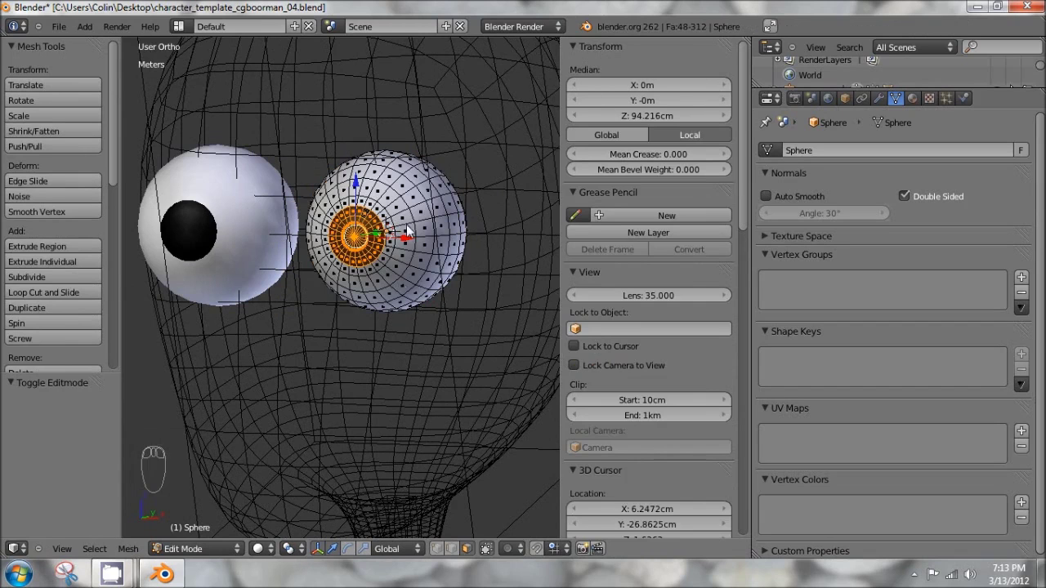
key("Tab")
- Select the armature in side view, enter Edit Mode and add a new bone at the 3D cursor in the eyeball's center
key("KP_3")
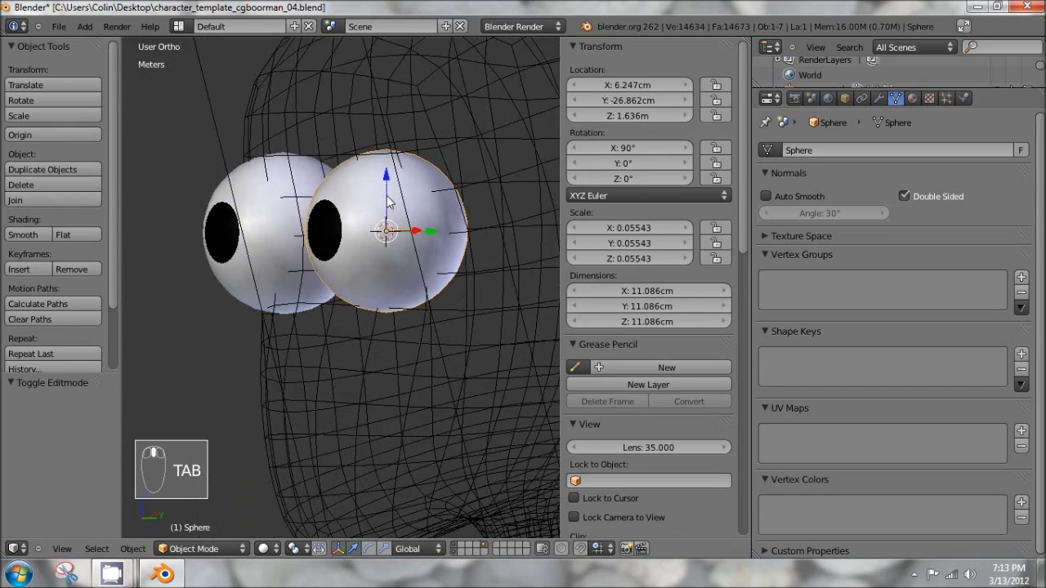
middle_click_drag(211, 200, 455, 183, "shift")
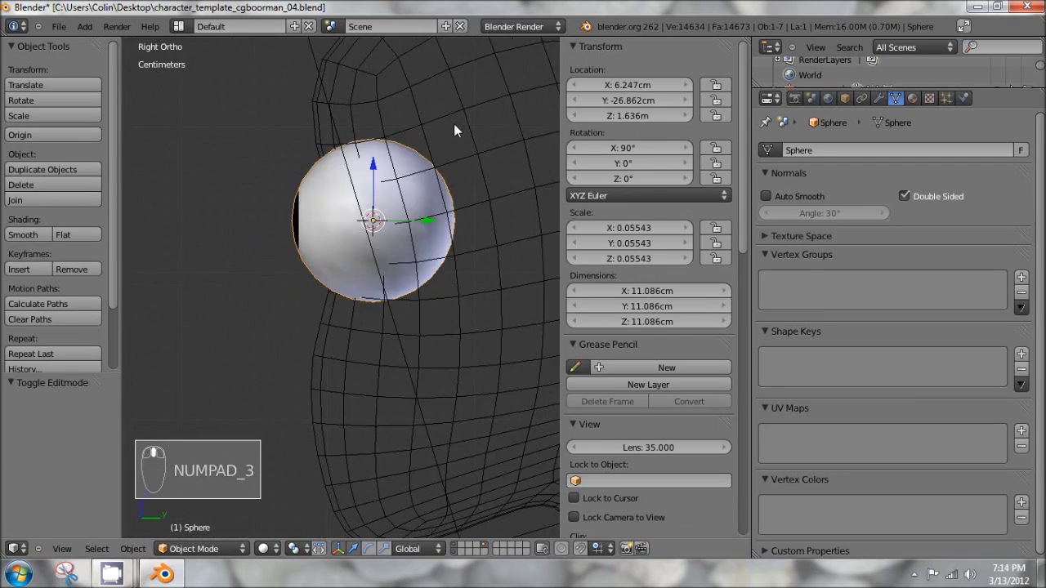
scroll(454, 123, "down", 2)
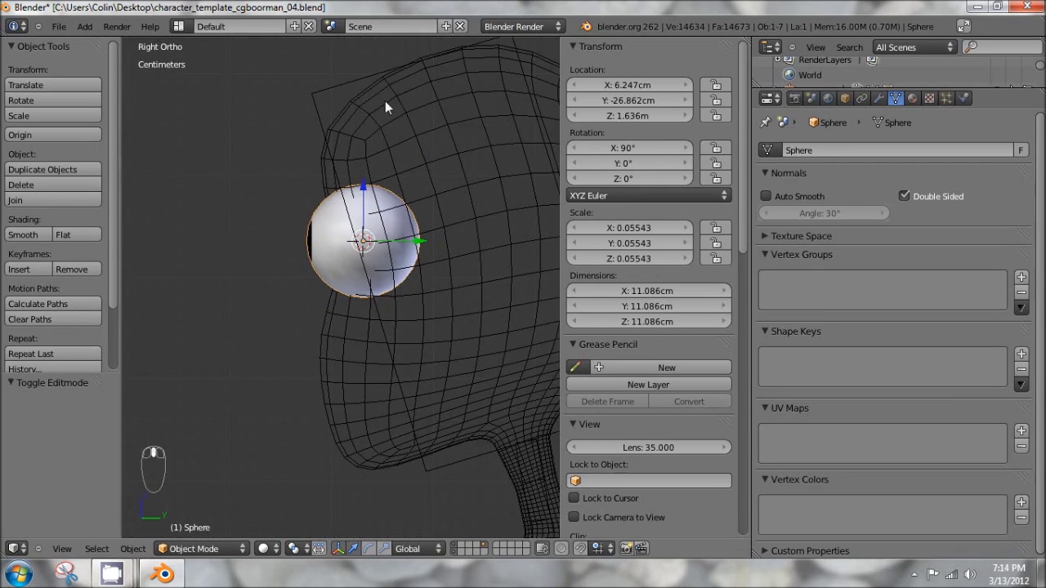
right_click(341, 82)
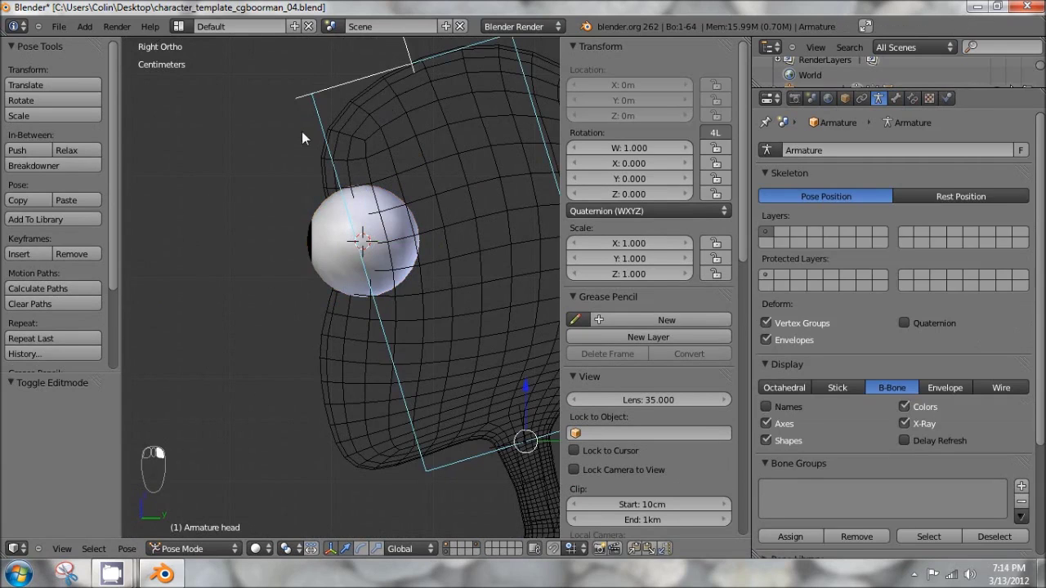
scroll(383, 202, "down", 4)
scroll(384, 202, "up", 5)
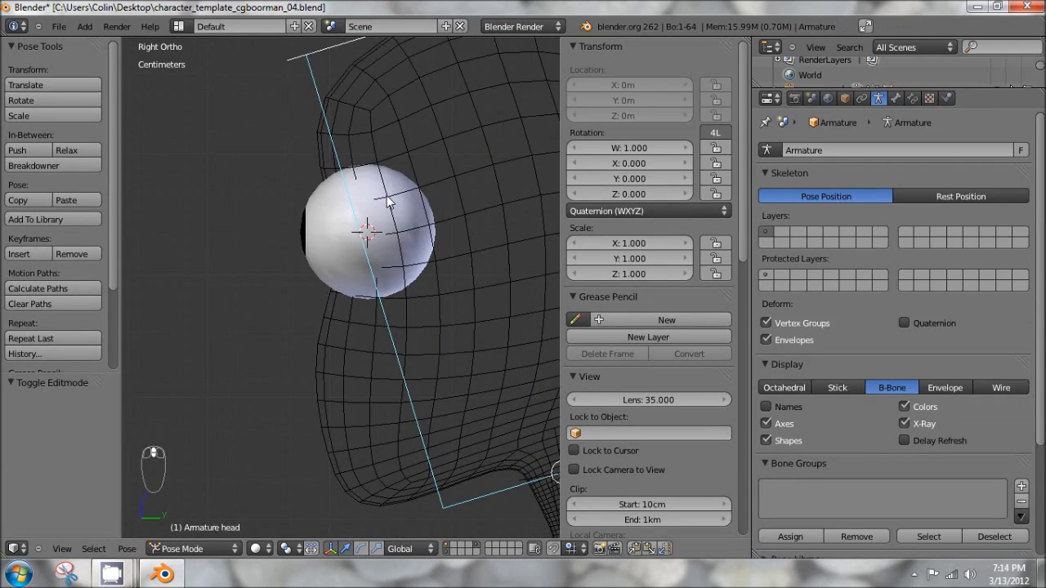
key("Tab")
middle_click_drag(389, 203, 350, 214, "shift")
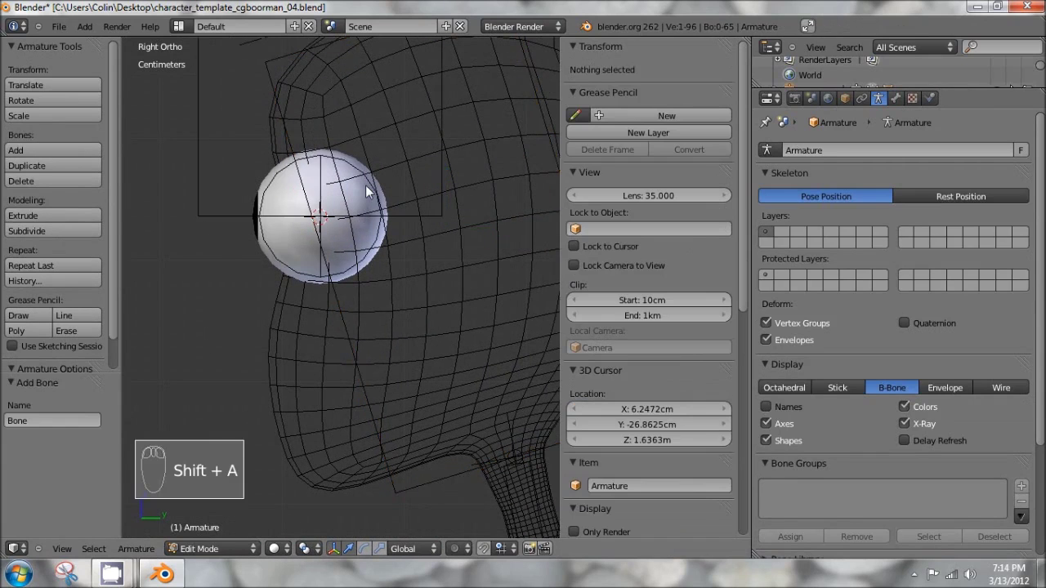
key("shift+a")
scroll(366, 185, "down", 5)
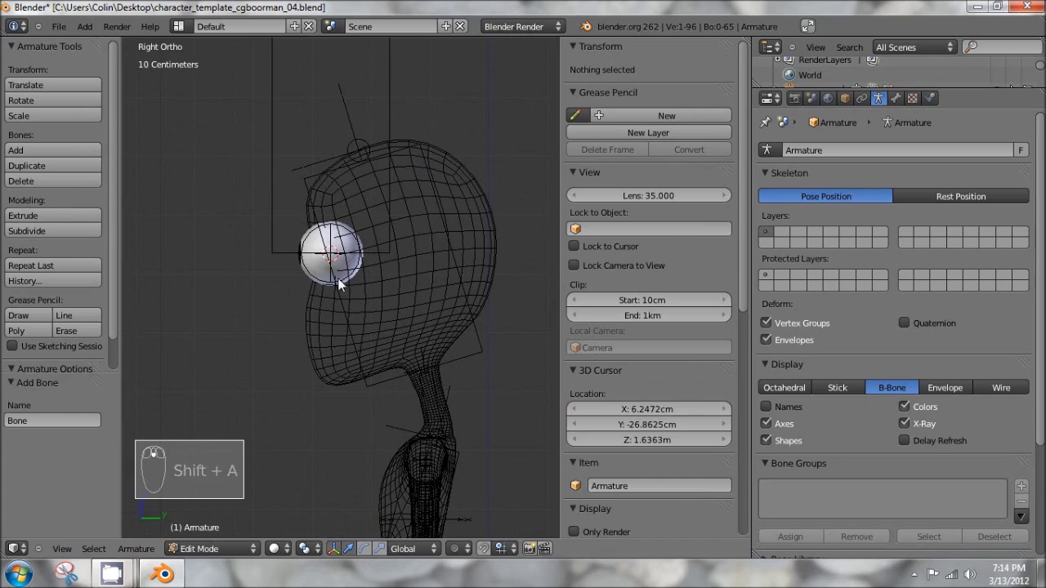
scroll(306, 294, "down", 3)
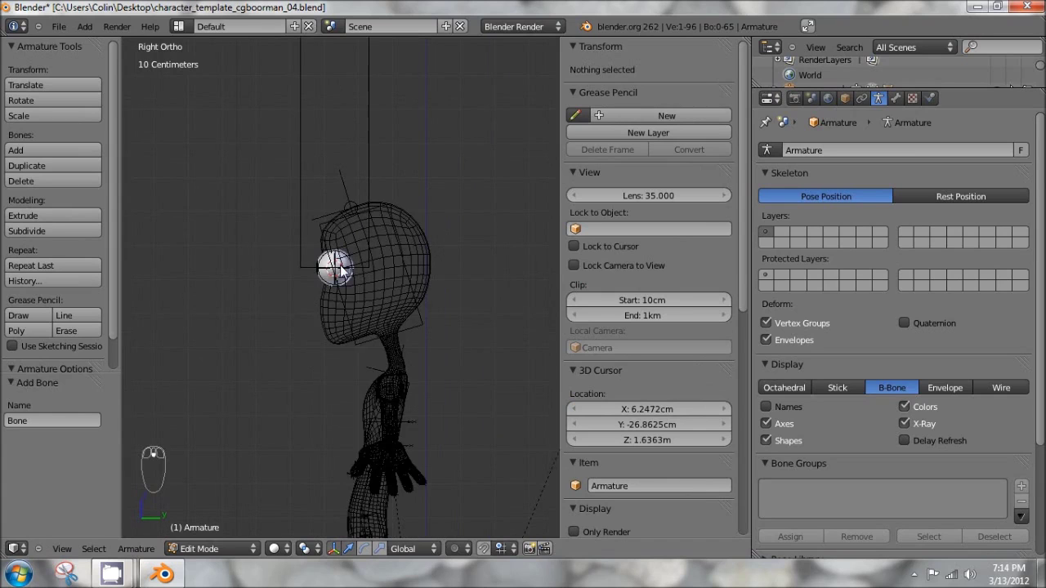
- Set the armature's bone display to Octahedral in its data settings
scroll(337, 265, "up", 5)
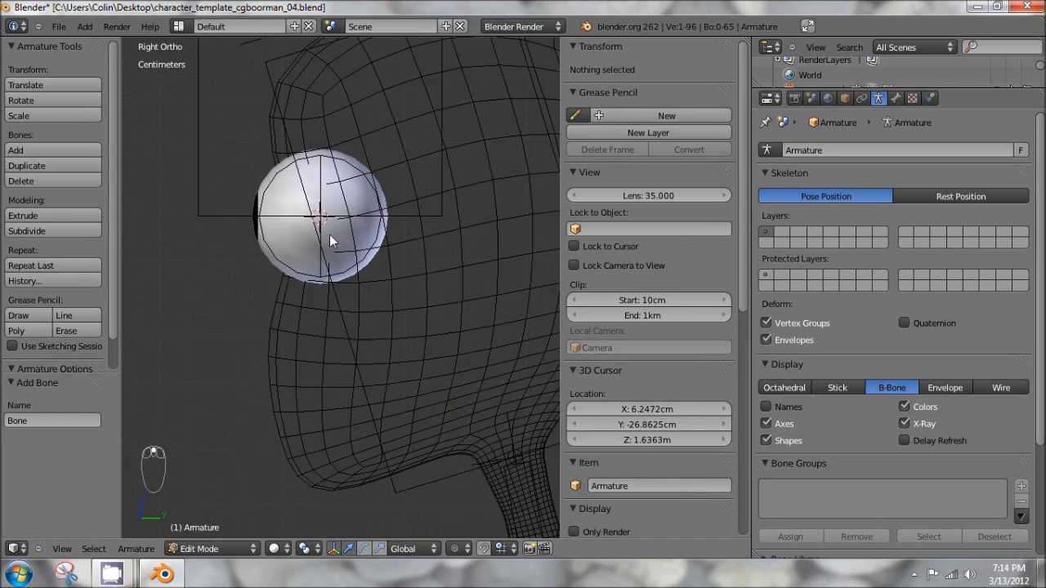
scroll(321, 181, "down", 4)
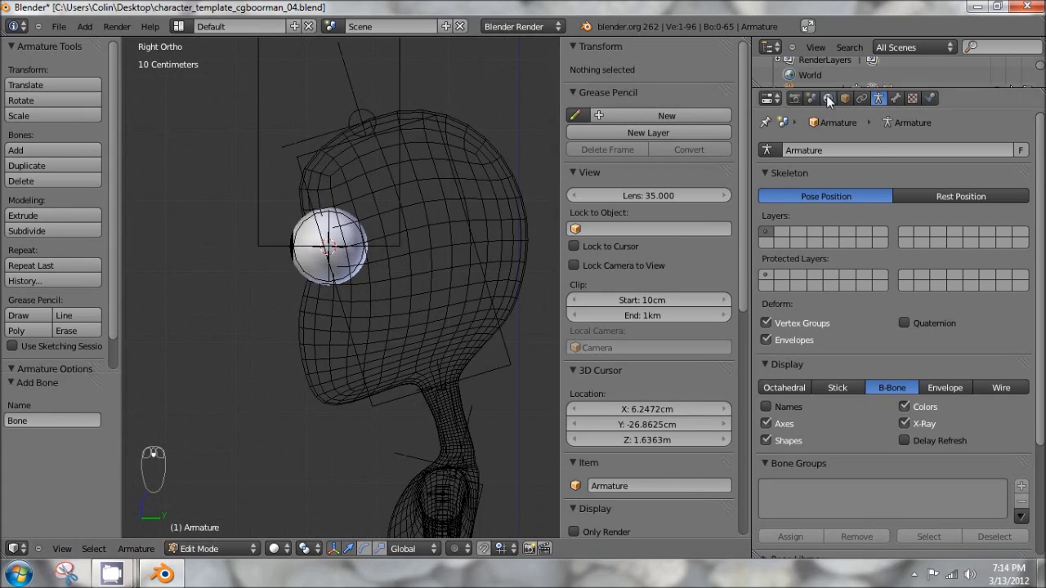
scroll(878, 336, "down", 3)
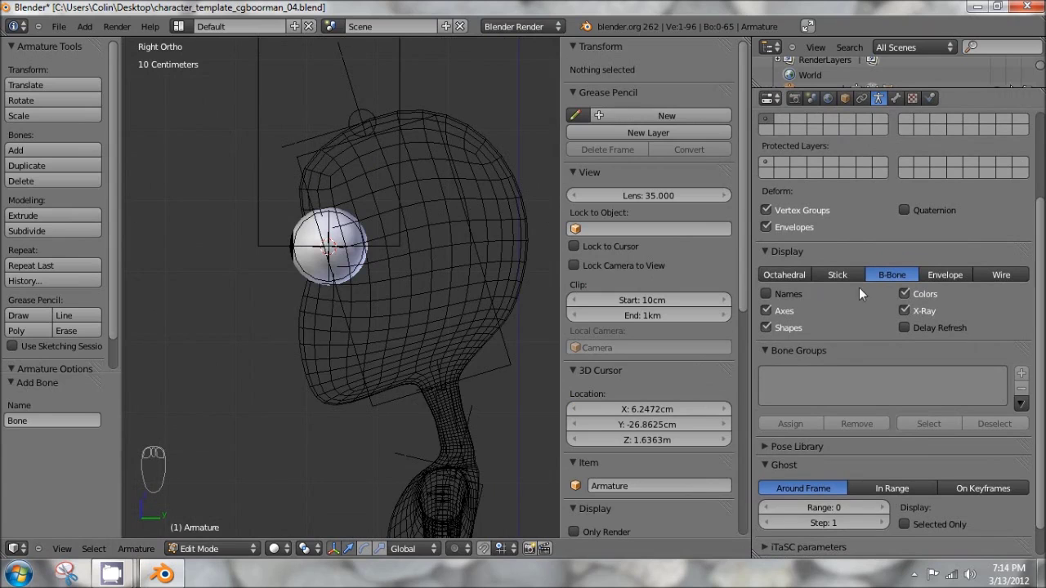
left_click(784, 274)
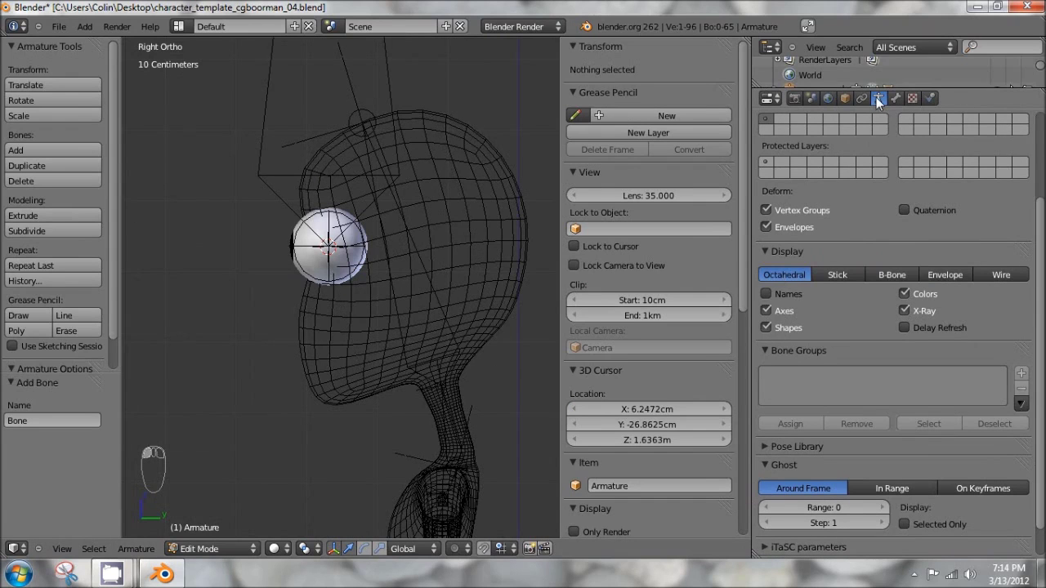
- Shorten the new eye bone by lowering its tip about 83 cm along the Z axis
scroll(351, 286, "down", 3)
middle_click_drag(379, 326, 414, 353, "shift")
middle_click_drag(398, 149, 400, 216, "shift")
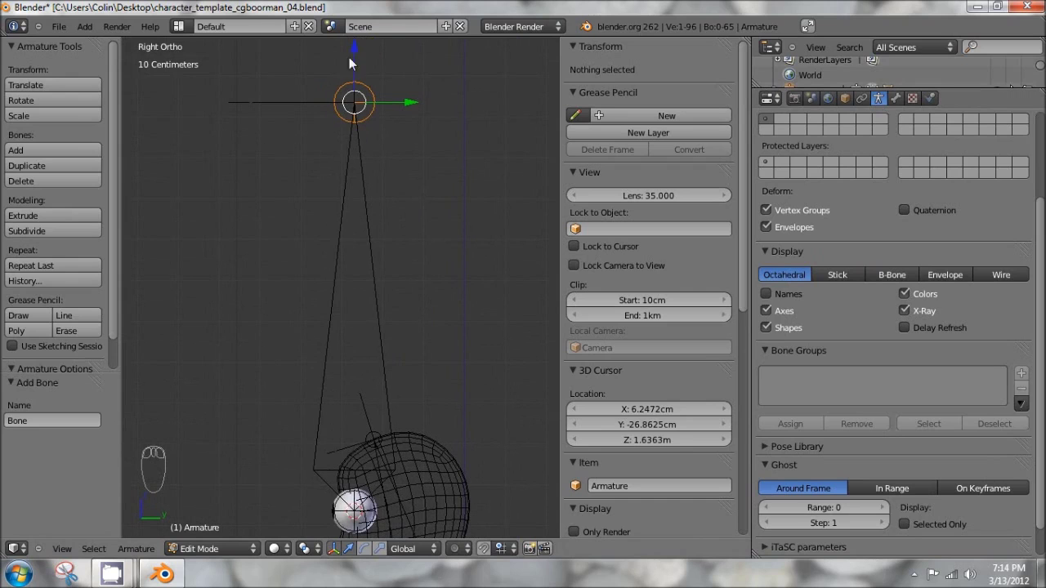
left_click_drag(356, 46, 366, 372)
middle_click_drag(366, 372, 383, 103, "shift")
scroll(344, 141, "up", 4)
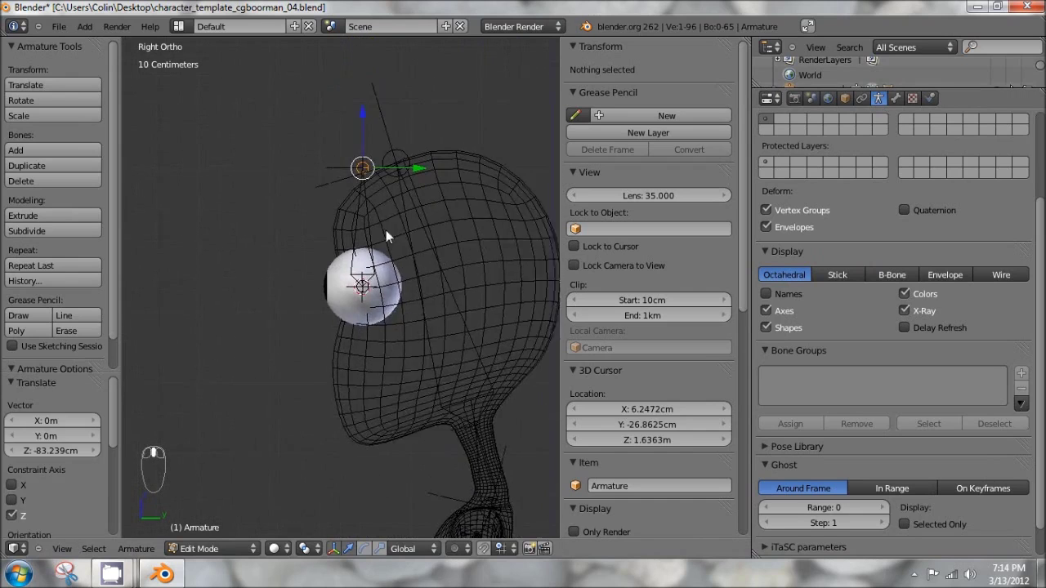
- Select the eye bone's tip above the eyeball and snap it to the 3D cursor in the eyeball's center
scroll(370, 263, "up", 3)
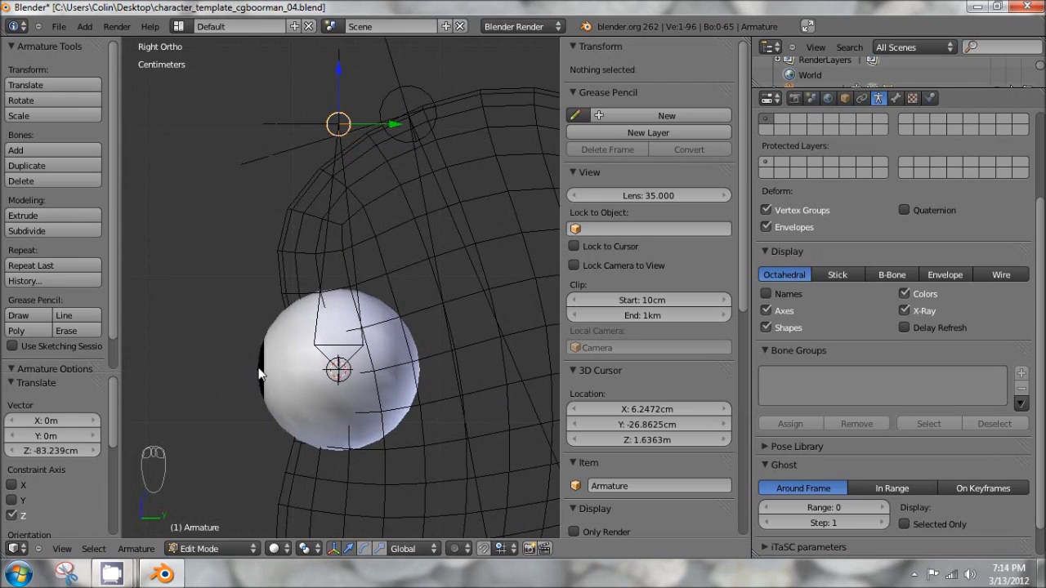
middle_click_drag(291, 319, 272, 322, "shift")
middle_click_drag(297, 203, 308, 213, "shift")
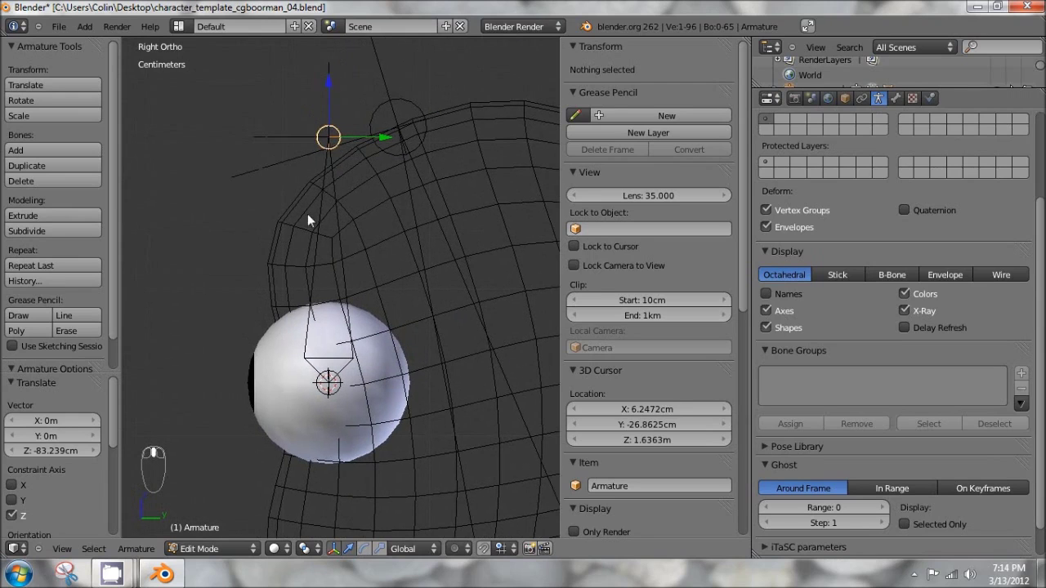
right_click(334, 144)
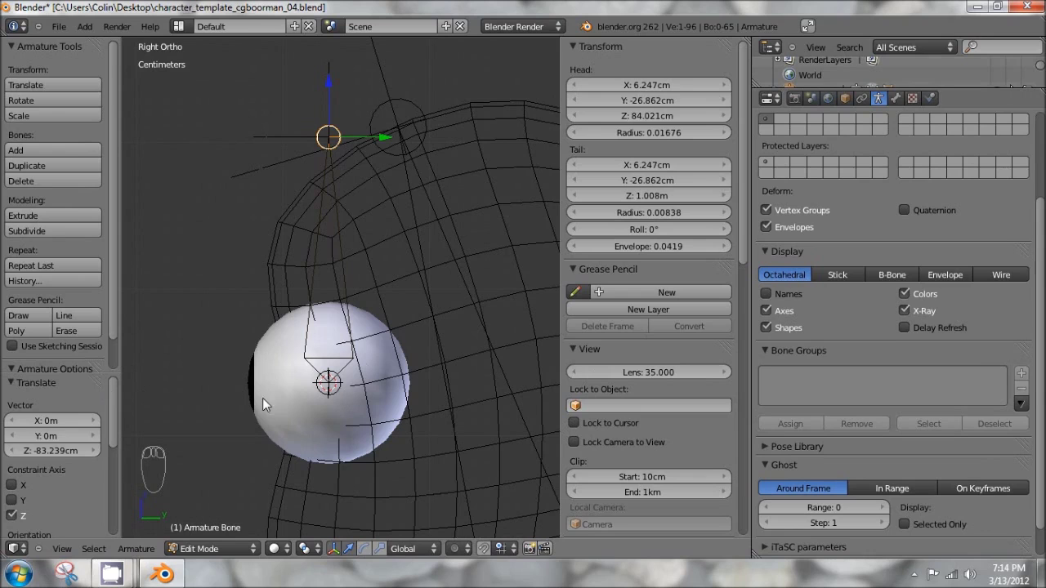
middle_click_drag(263, 398, 292, 352, "shift")
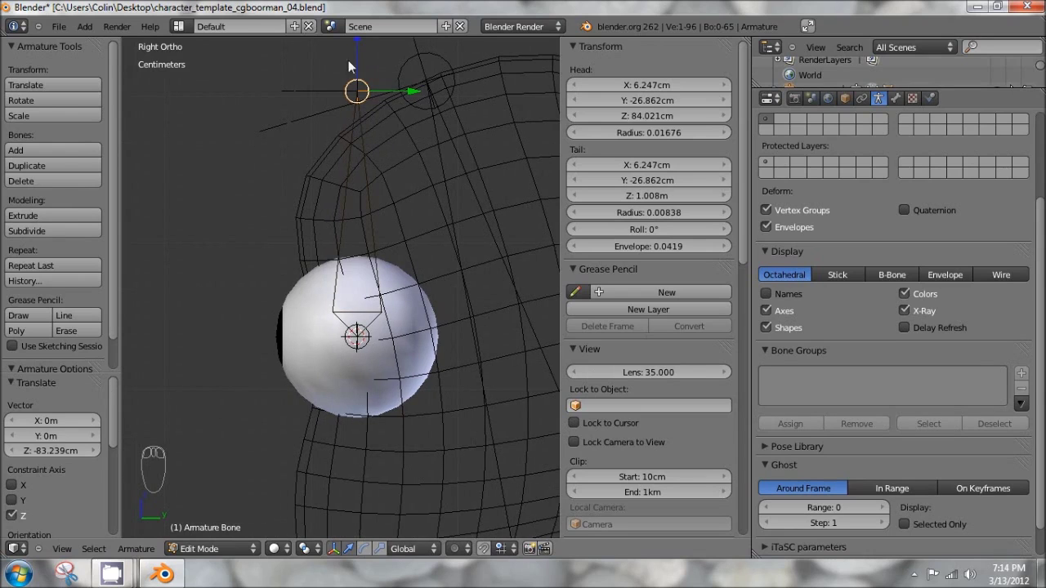
right_click(370, 85)
key("shift+s")
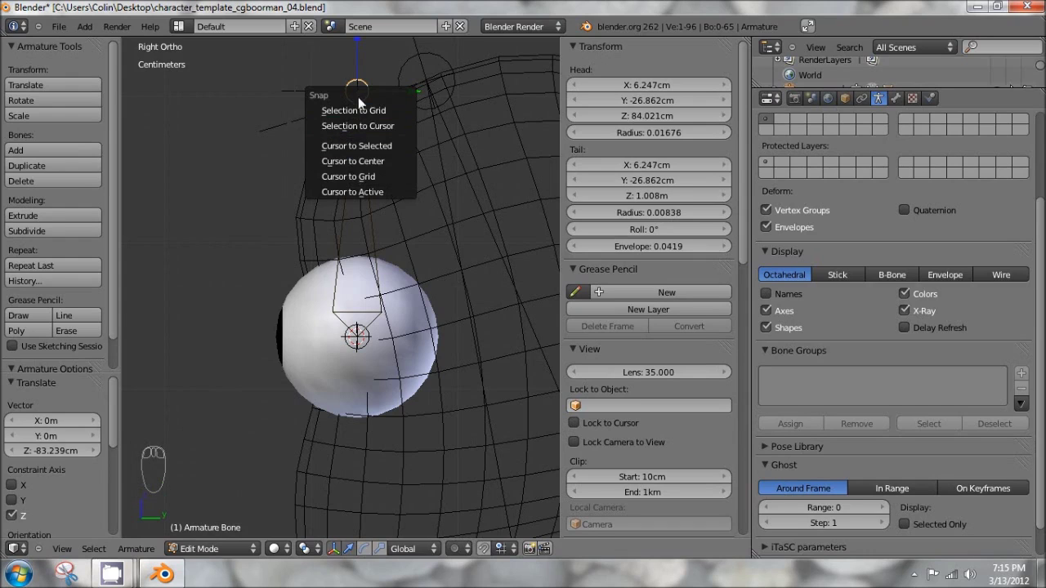
left_click(389, 128)
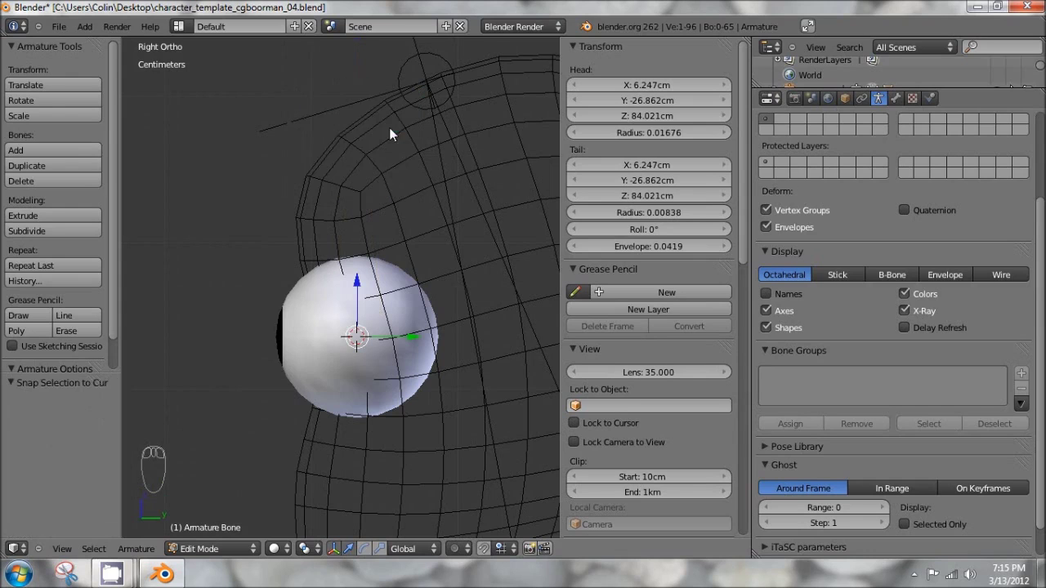
- Move the eye bone's tip about 5.5 cm forward along the Y axis so it reaches the front of the pupil
middle_click_drag(340, 313, 303, 215, "shift")
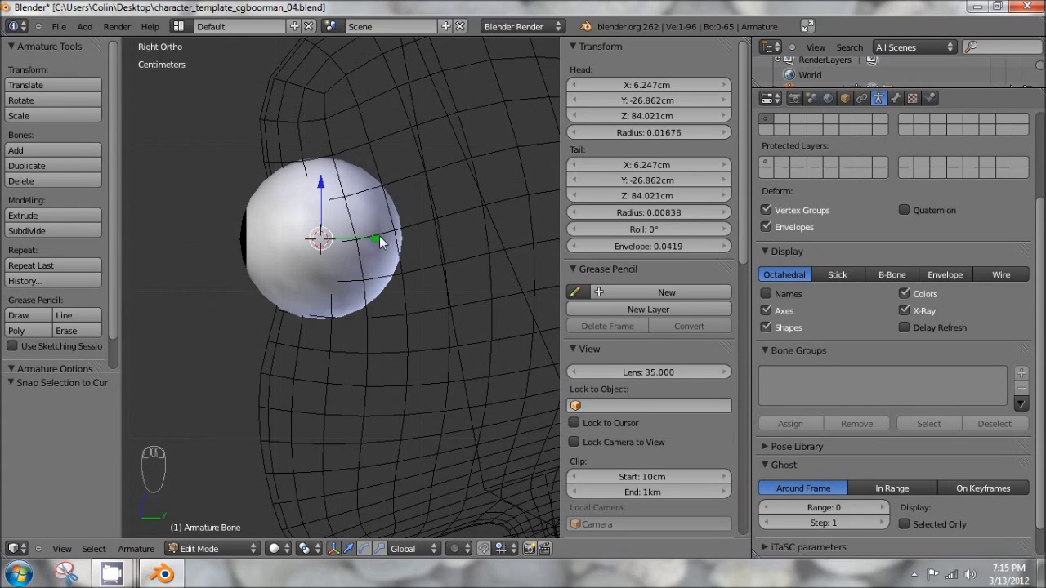
left_click_drag(378, 241, 297, 237)
middle_click_drag(231, 216, 272, 212, "shift")
scroll(444, 376, "up", 5)
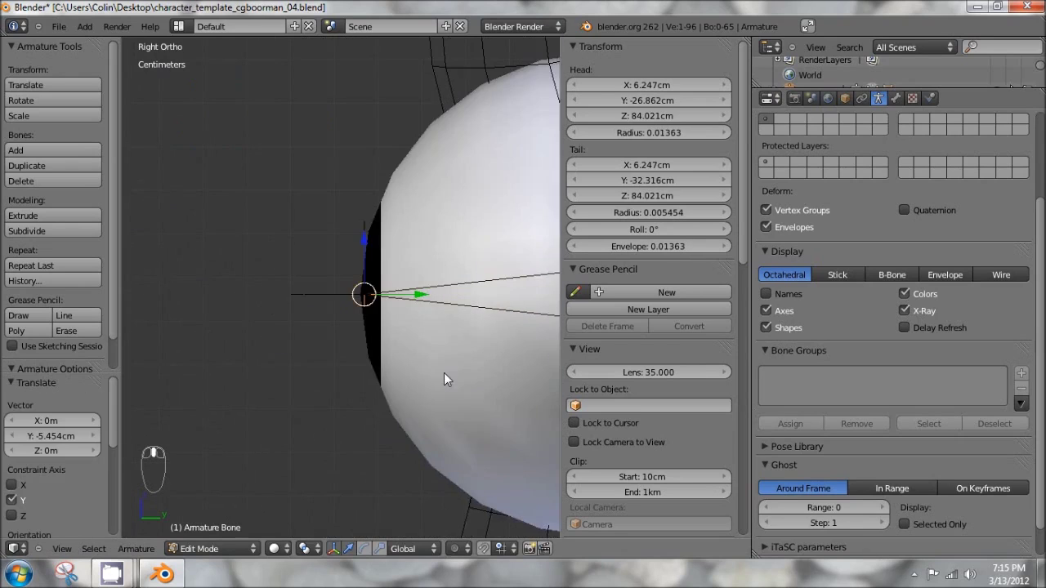
middle_click_drag(402, 311, 373, 304, "shift")
left_click_drag(381, 305, 383, 303)
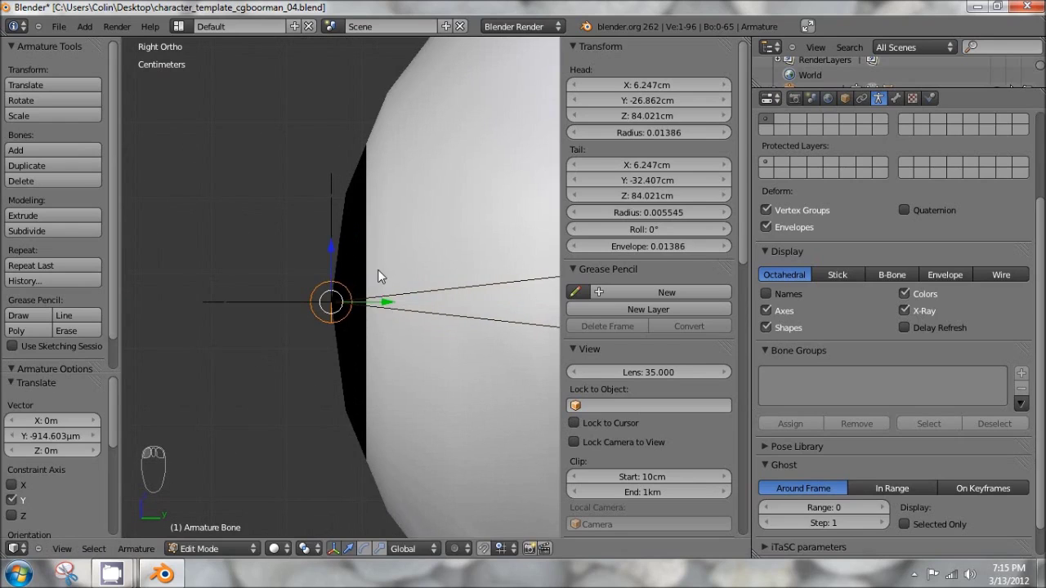
- Examine the placement of the eye bone inside the eyeball from the side and at an angle
scroll(381, 299, "down", 3)
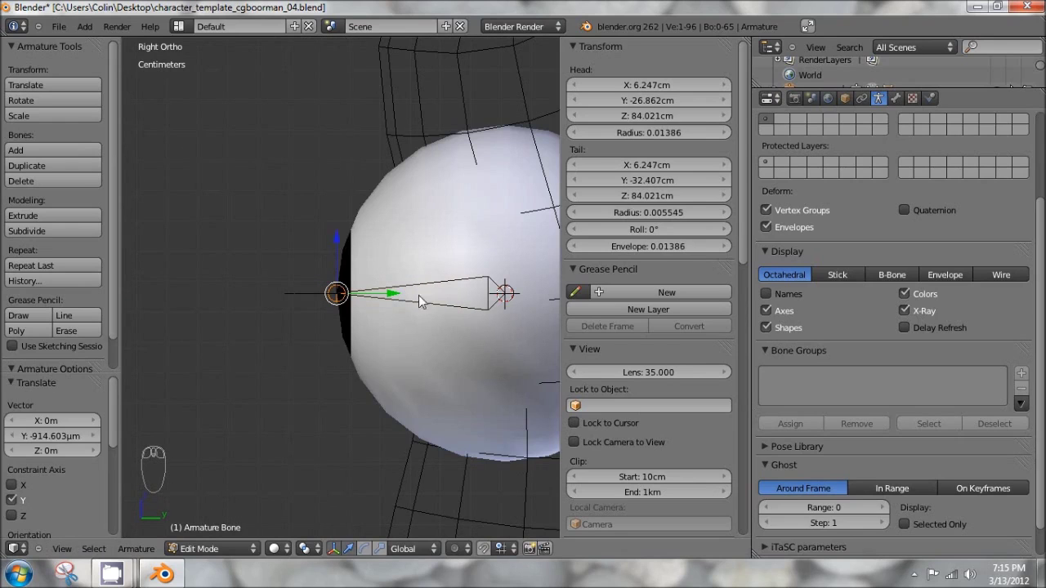
middle_click_drag(436, 232, 301, 184, "shift")
scroll(276, 144, "down", 2)
middle_click_drag(275, 144, 376, 376)
key("KP_3")
scroll(396, 415, "down", 4)
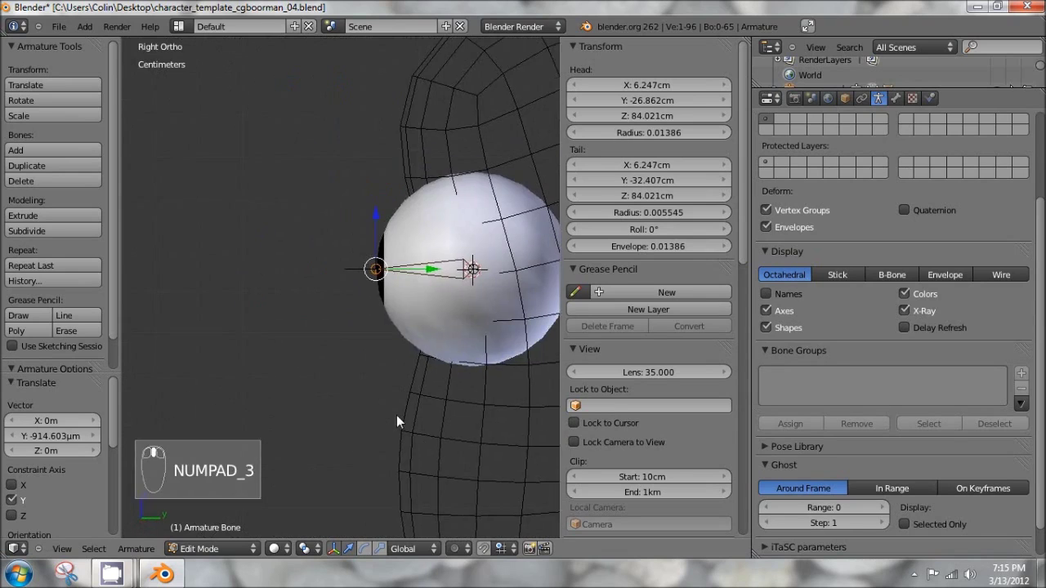
middle_click_drag(254, 312, 390, 296)
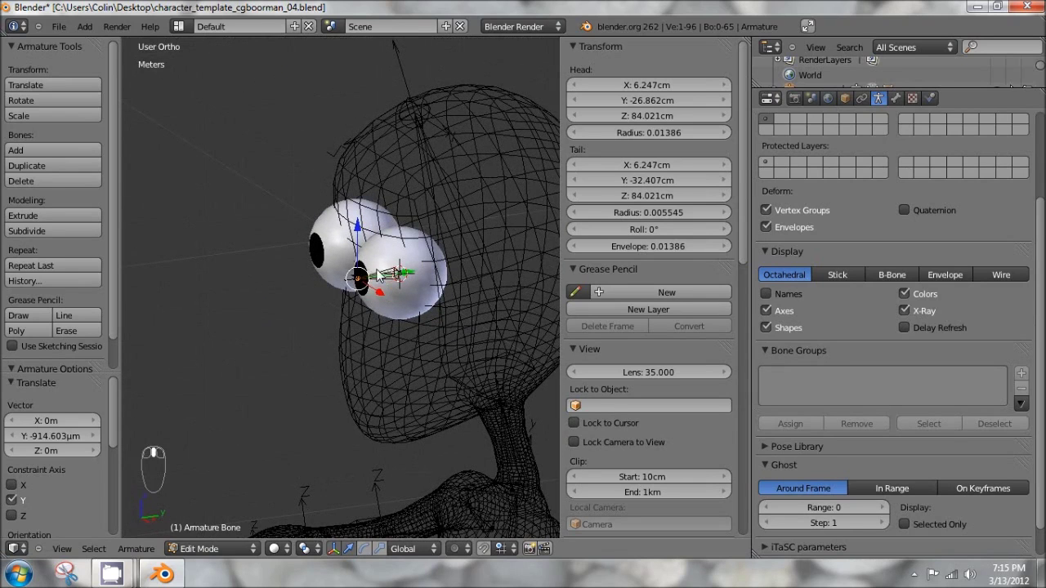
- Select the whole eye bone and duplicate it about 74 cm forward along the Y axis in side view
right_click(389, 278)
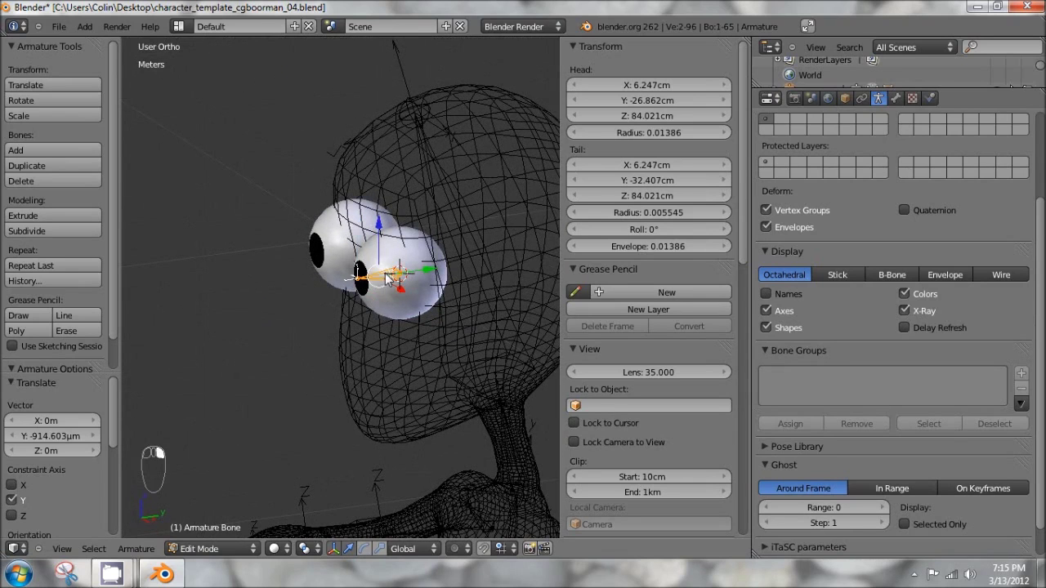
key("KP_3")
middle_click_drag(298, 217, 442, 212, "shift")
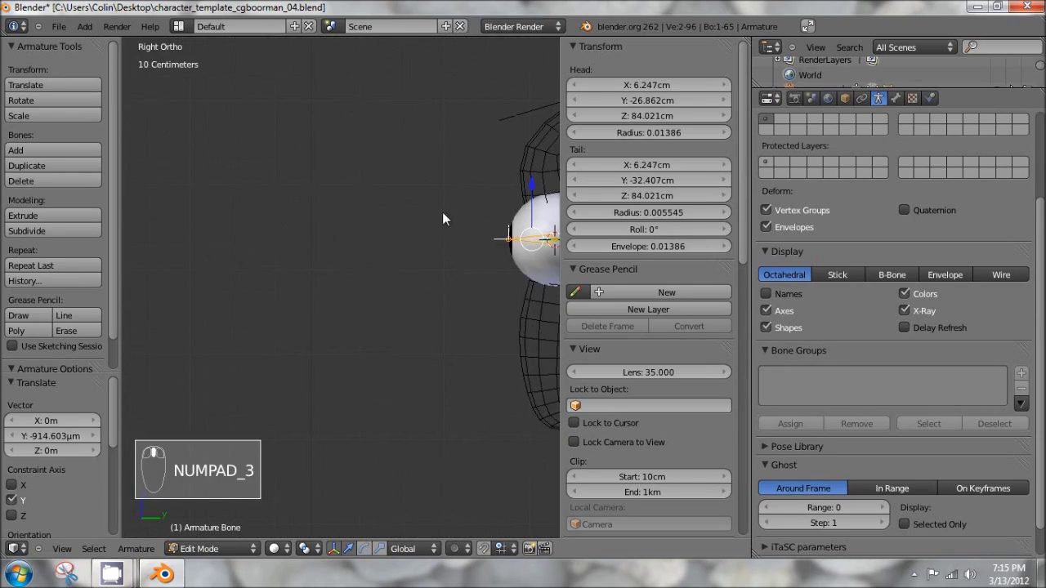
scroll(234, 278, "down", 5)
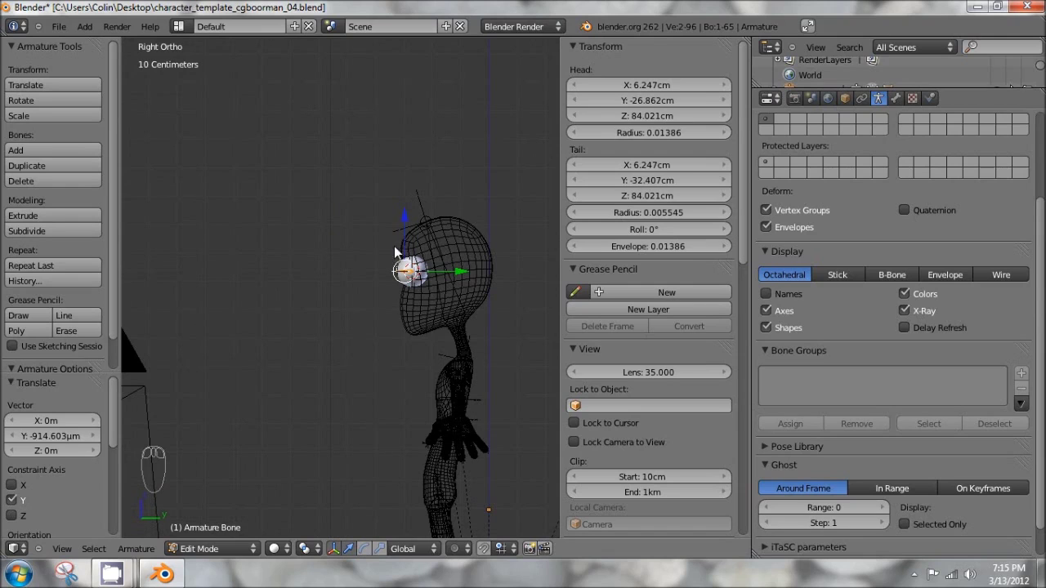
key("KP_3")
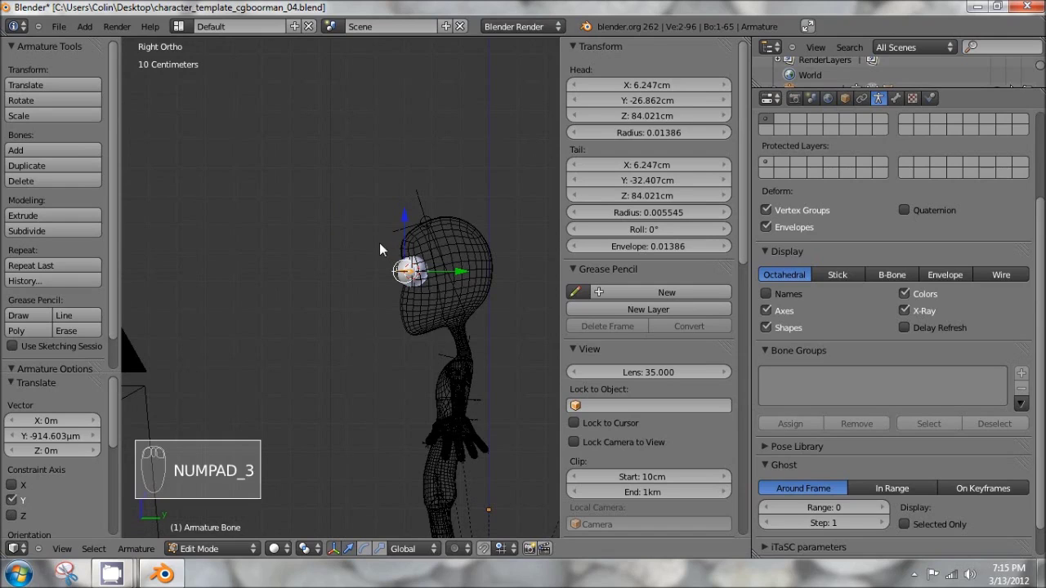
key("shift+d")
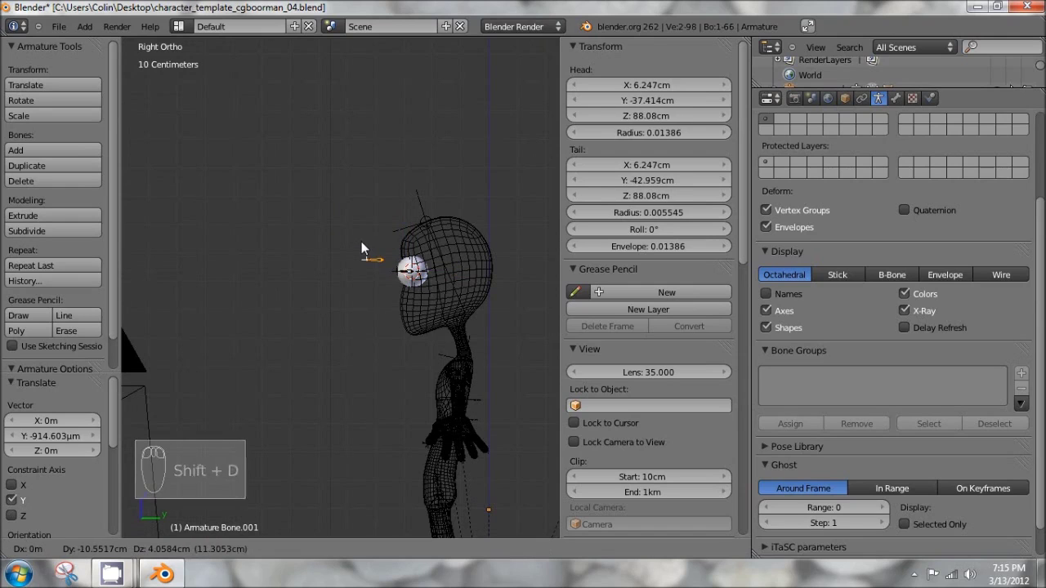
key("y")
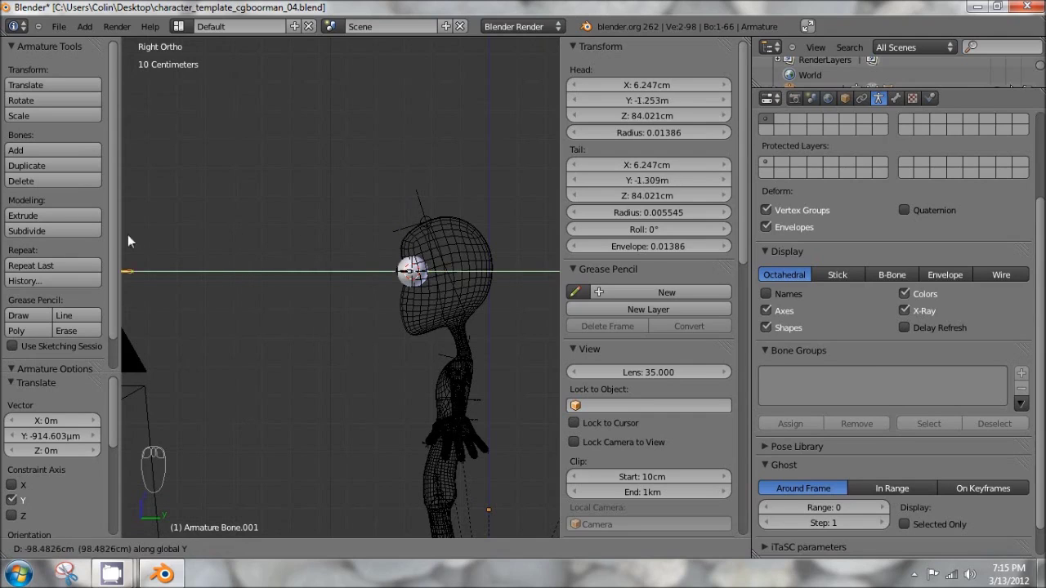
left_click(185, 241)
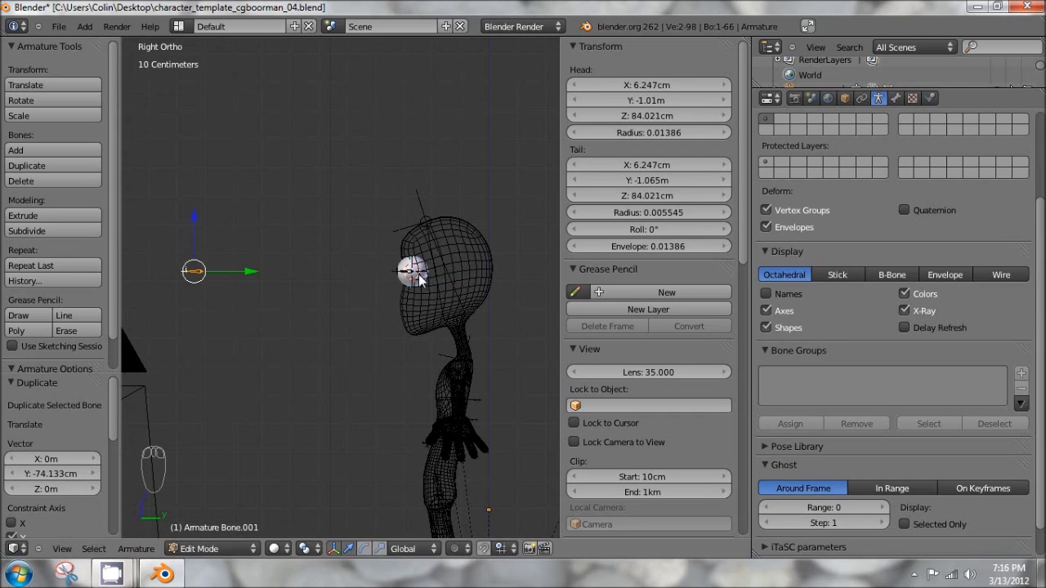
- Move the duplicated bone about 7 cm farther from the face along the Y axis
scroll(281, 280, "down", 2)
scroll(277, 273, "up", 5)
scroll(277, 273, "down", 4)
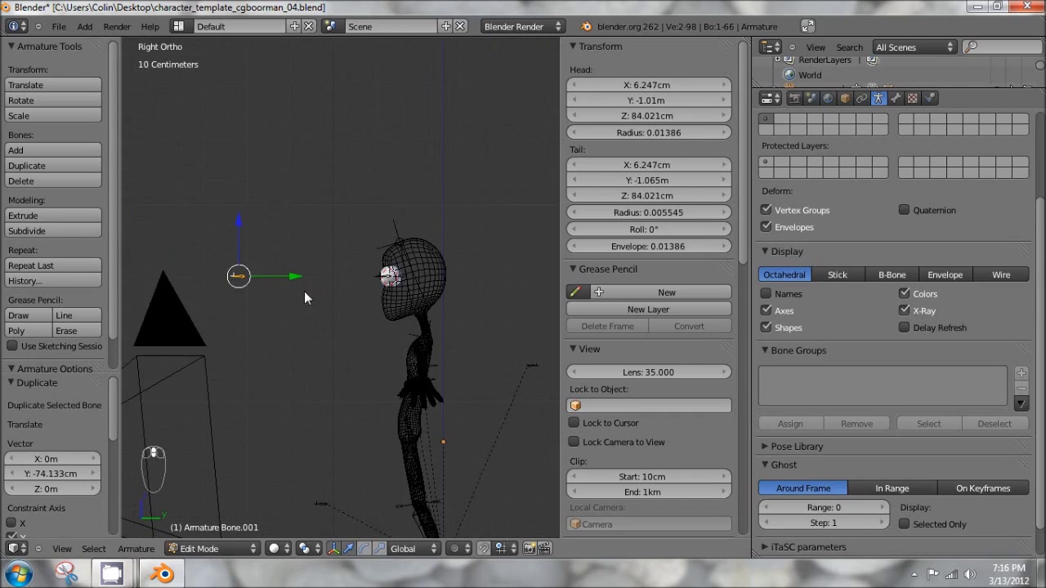
scroll(346, 279, "up", 1)
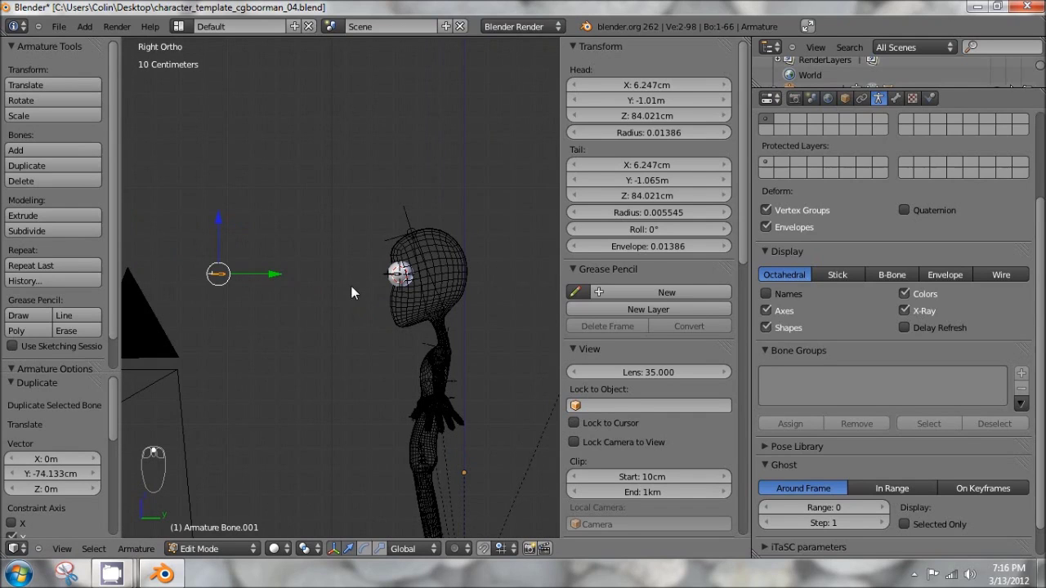
left_click_drag(277, 279, 260, 274)
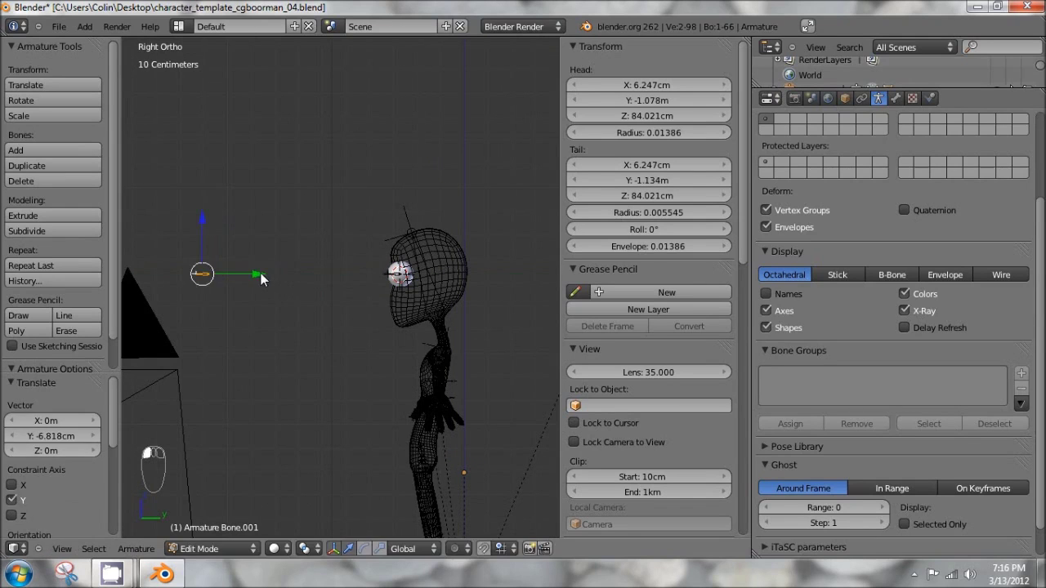
- Select the bone inside the eyeball and rename it eye.L in the bone settings
scroll(409, 289, "up", 4)
scroll(421, 286, "up", 5)
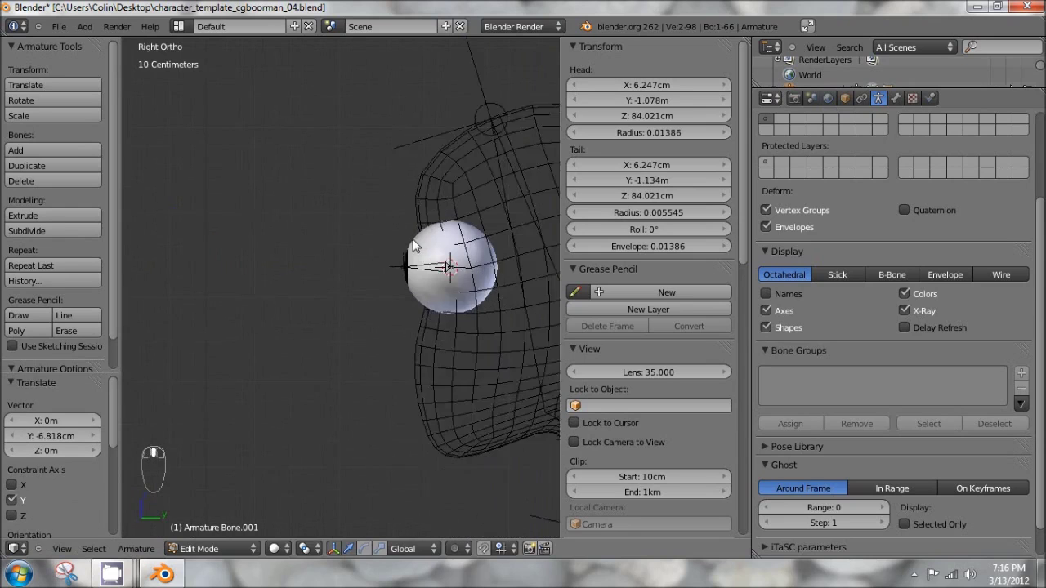
right_click(474, 261)
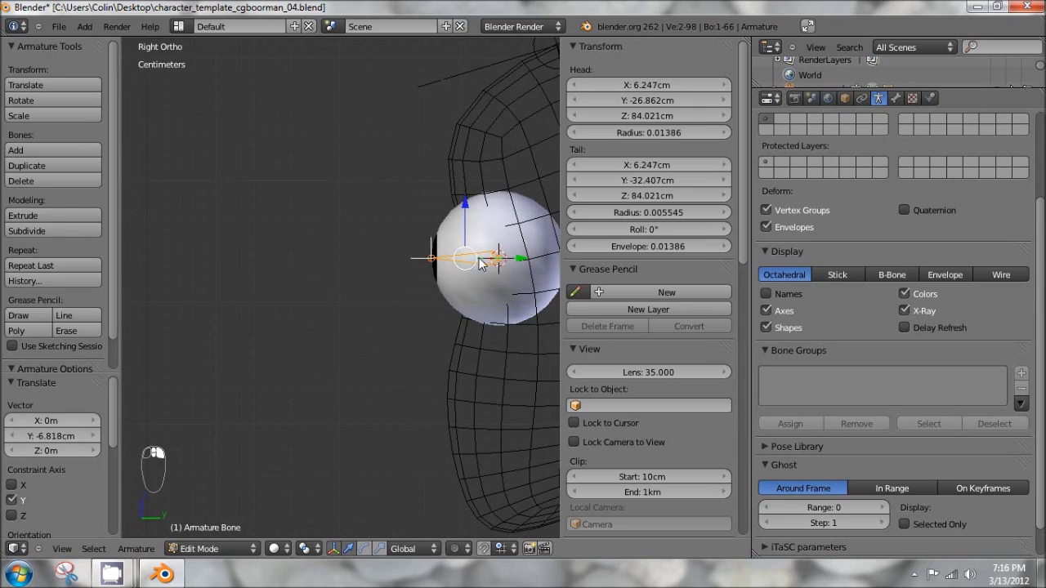
left_click(895, 98)
left_click(820, 148)
type("eye")
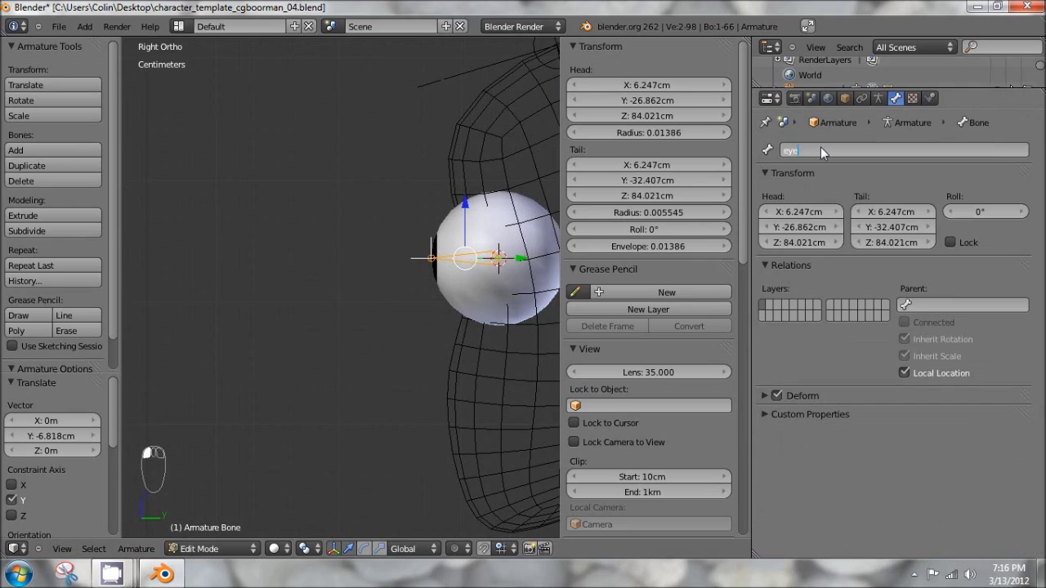
type(".L")
key("Return")
scroll(476, 235, "down", 4)
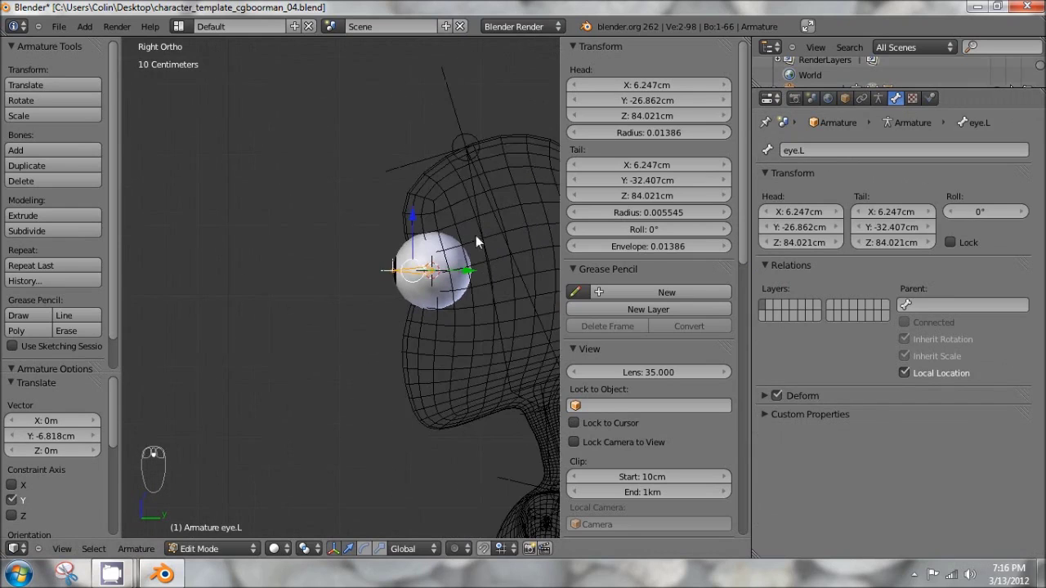
- Select the duplicated bone in front of the face and rename it eyeIK.L
middle_click_drag(476, 236, 402, 322)
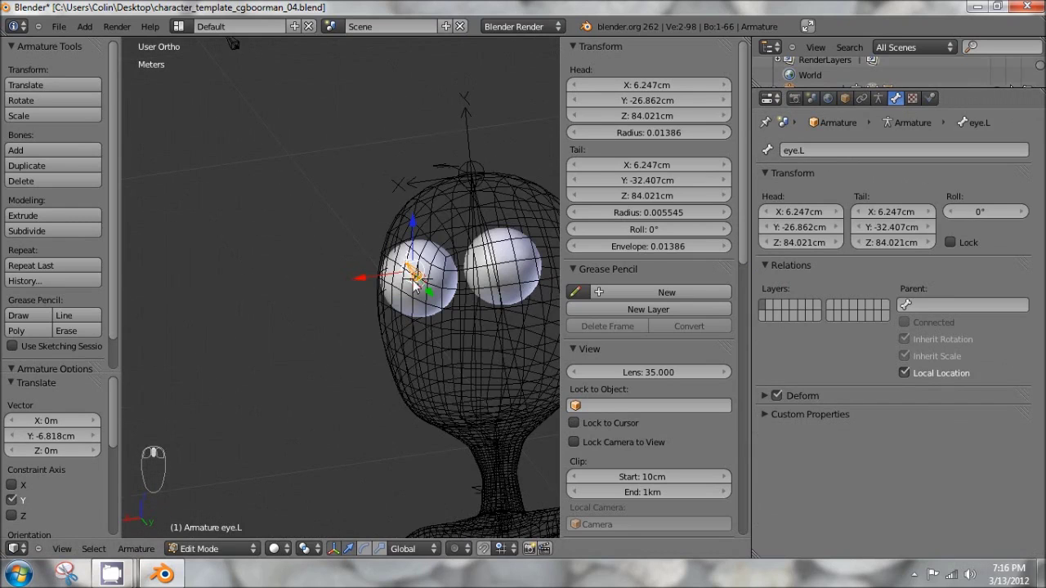
key("shift+a")
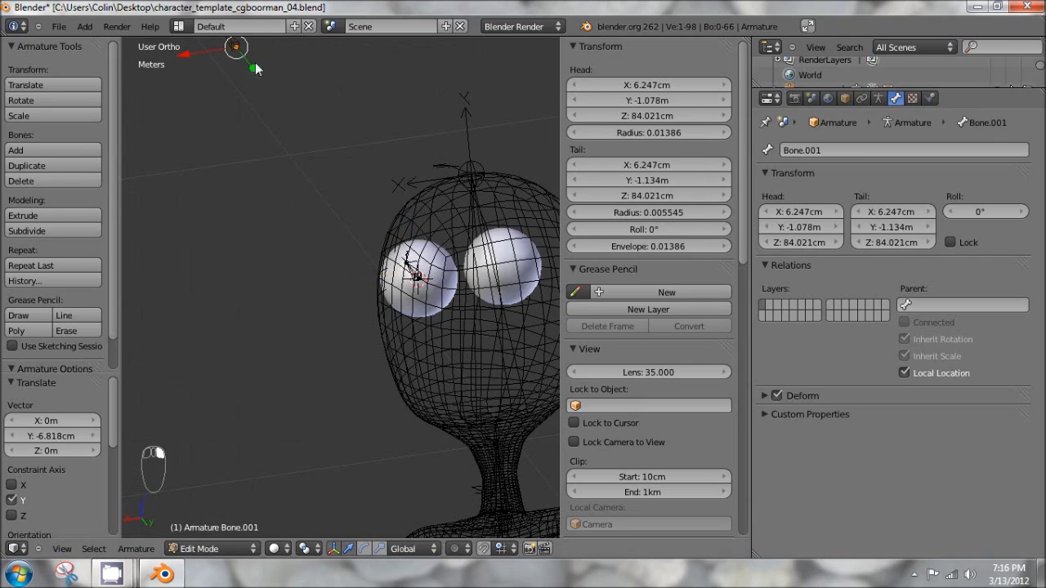
right_click(234, 49)
left_click(813, 149)
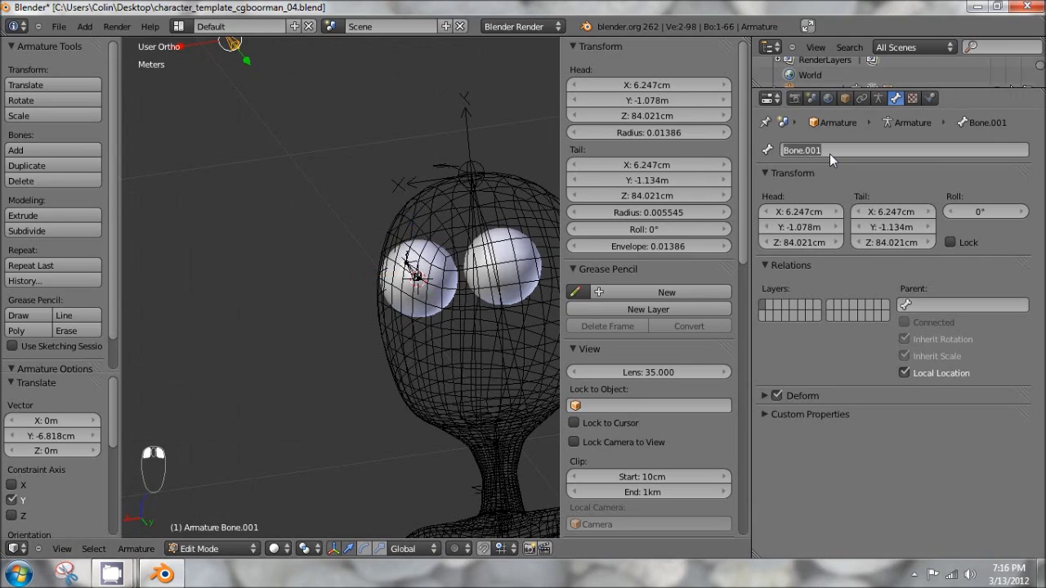
type("eyeR.L")
key("Return")
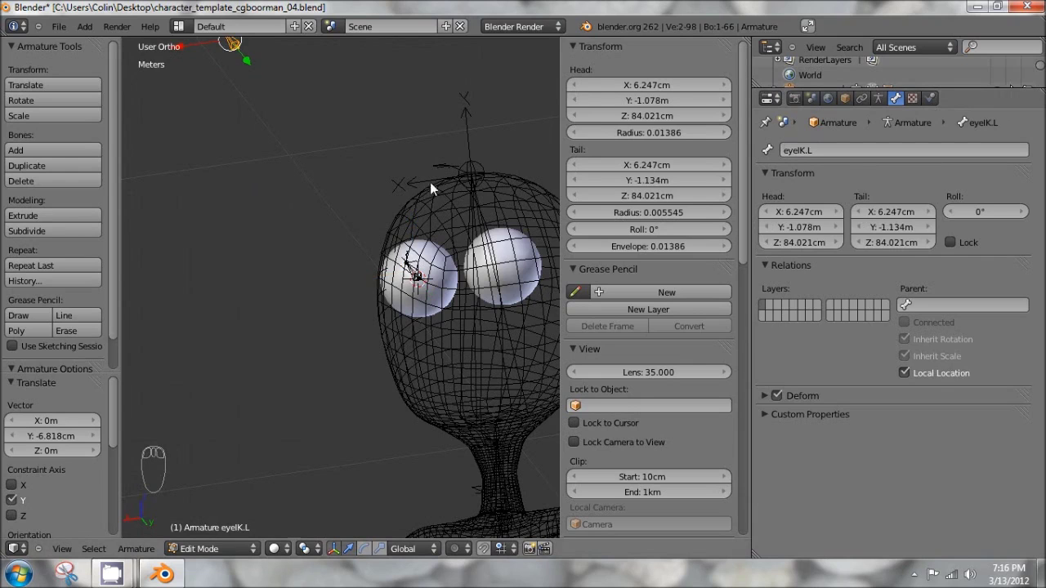
- Select the eye.L bone together with the eyeIK.L target bone and return to the front view
key("KP_1")
middle_click_drag(413, 179, 365, 176)
middle_click_drag(427, 152, 177, 232)
right_click(350, 183)
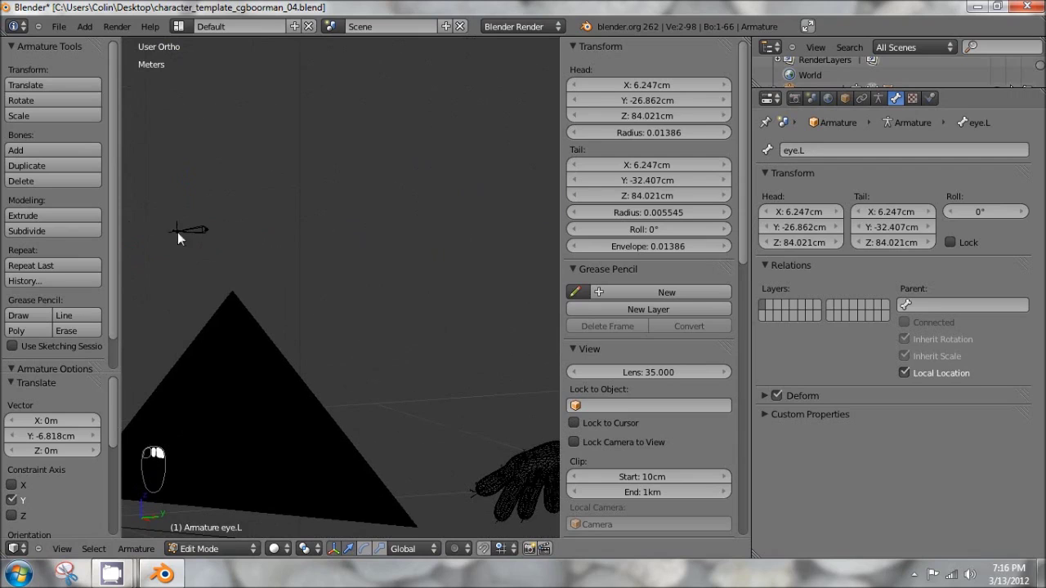
right_click(198, 231)
key("KP_1")
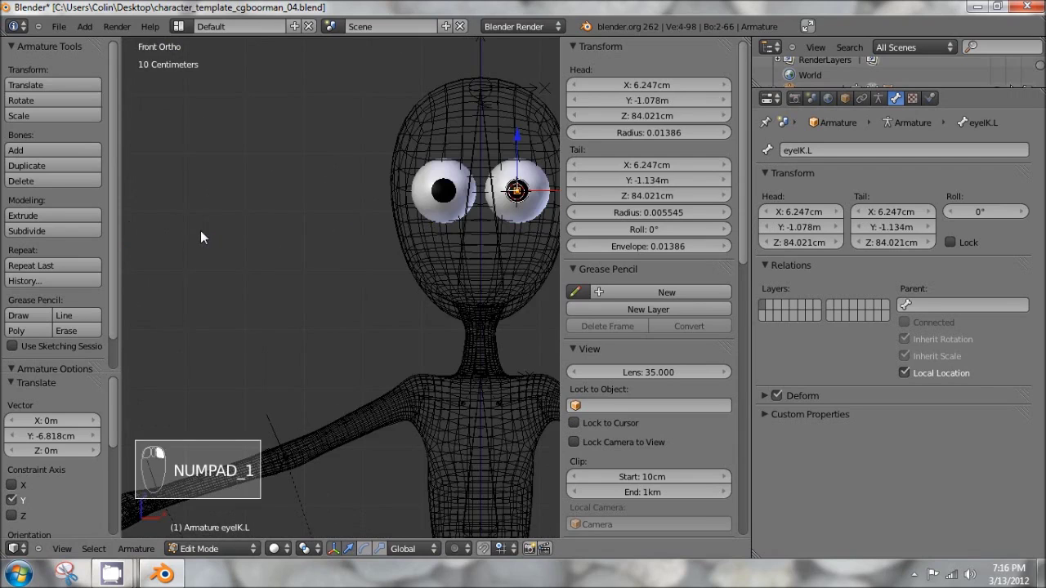
- Reset the 3D cursor to the scene origin and set the pivot point to 3D Cursor
middle_click_drag(198, 231, 313, 243, "shift")
scroll(367, 248, "down", 4)
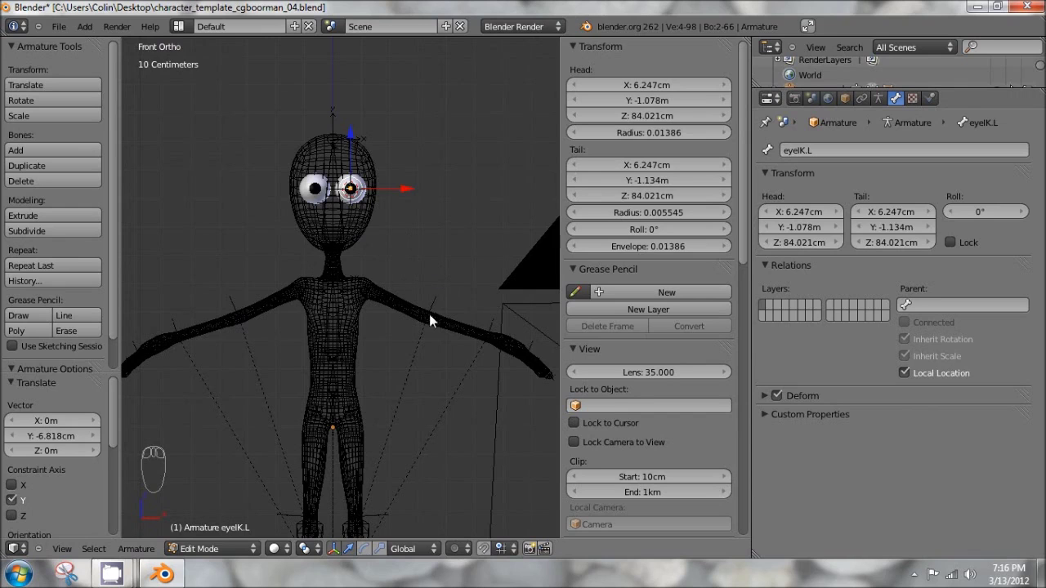
middle_click_drag(392, 316, 386, 266, "shift")
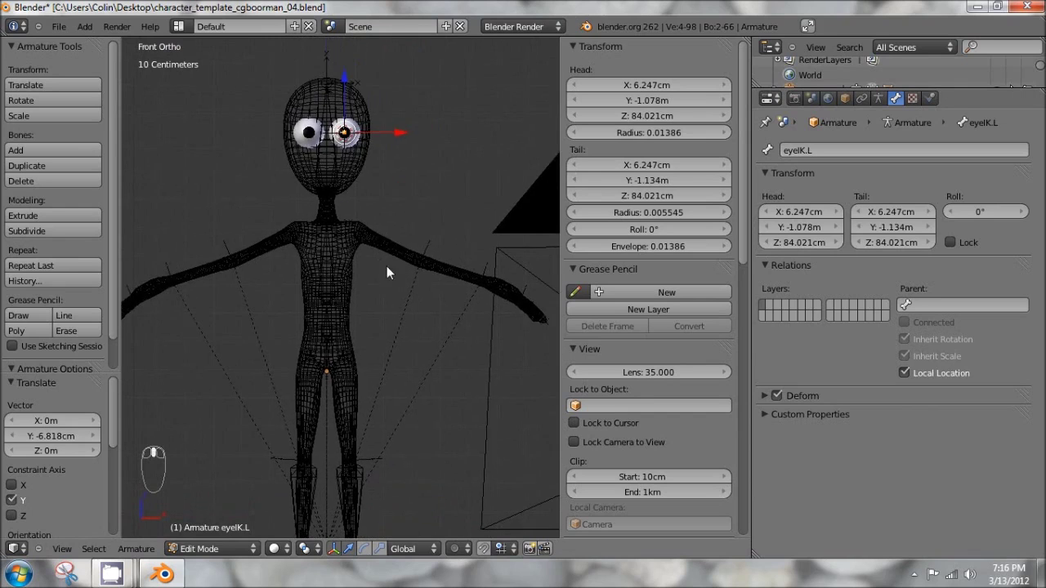
key("shift+c")
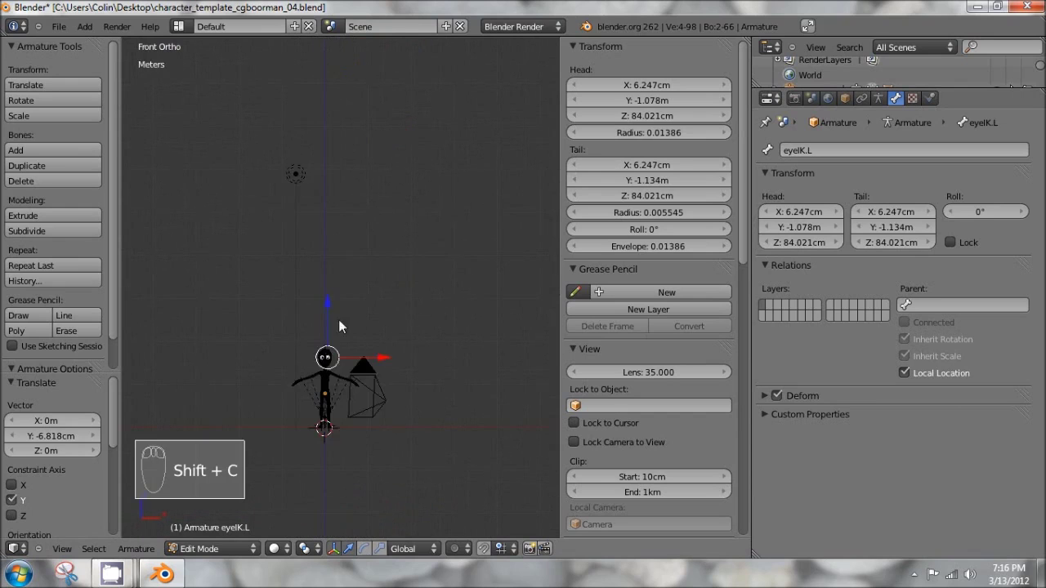
scroll(395, 272, "up", 5)
middle_click_drag(426, 196, 375, 265, "shift")
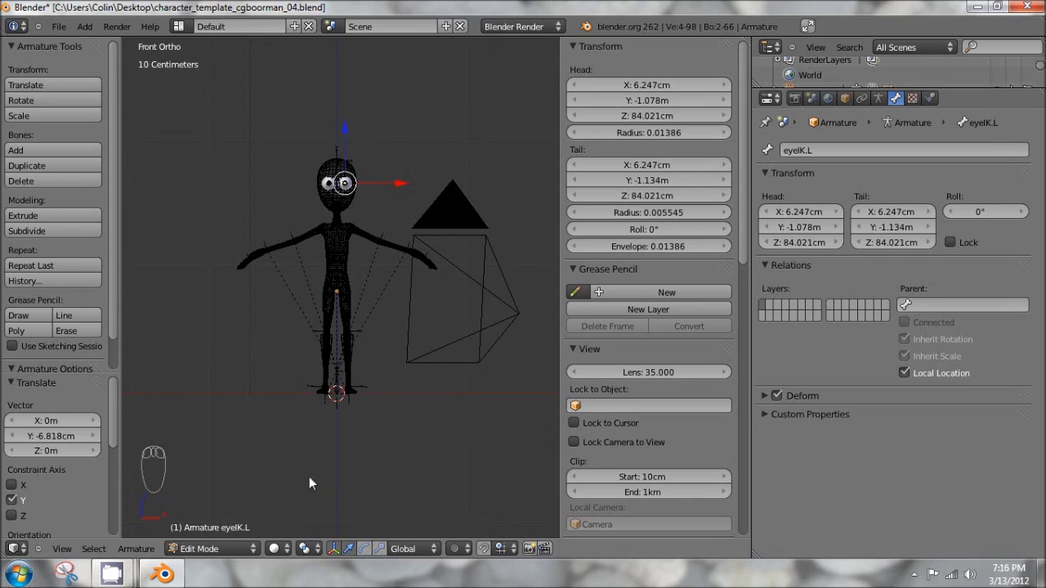
left_click(310, 549)
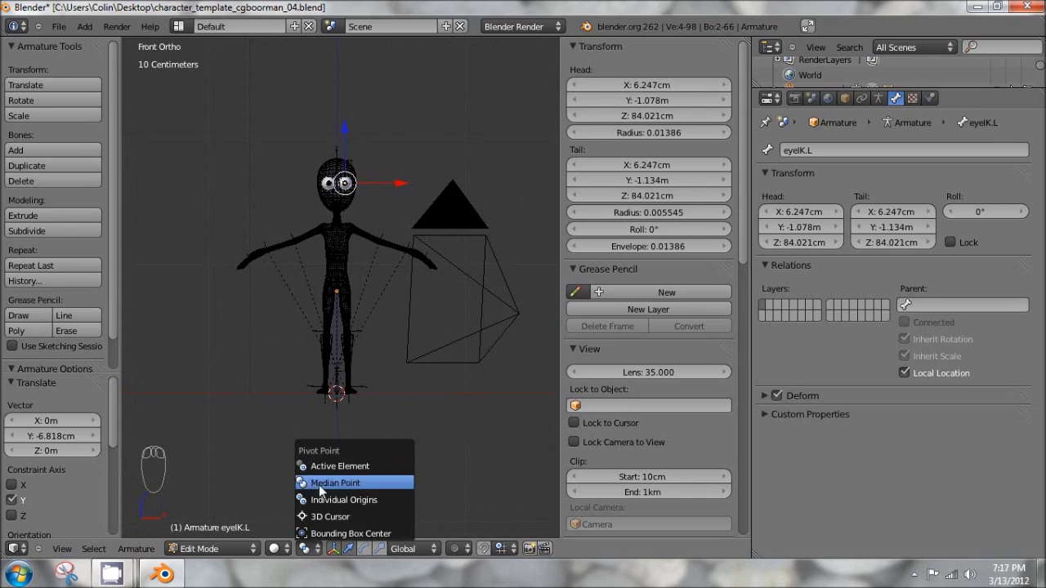
left_click(318, 519)
- Duplicate the two selected left eye bones in place, leaving the copies at the original position
middle_click_drag(327, 412, 372, 429, "shift")
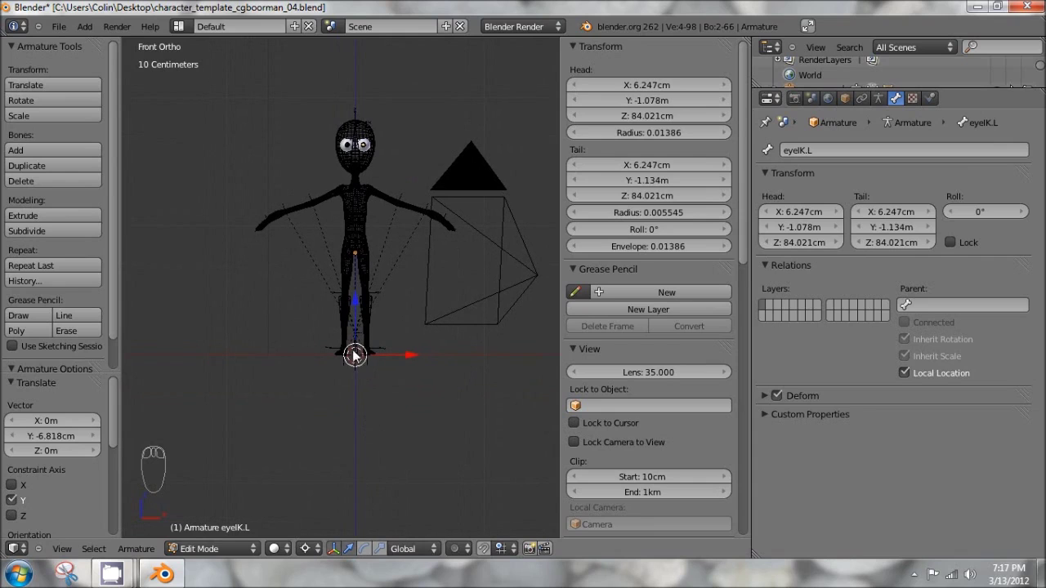
scroll(354, 339, "up", 4)
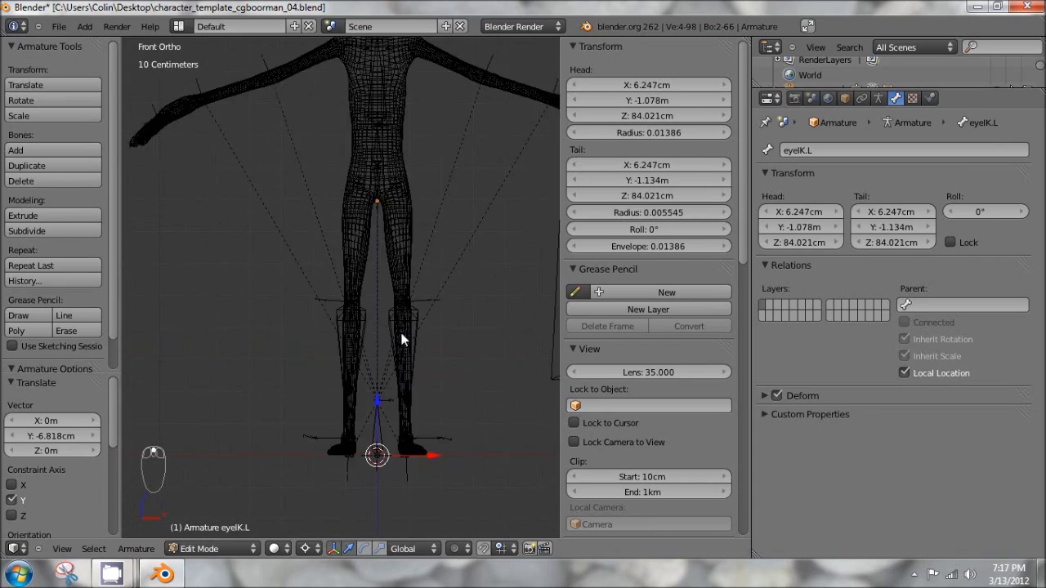
scroll(381, 318, "up", 2)
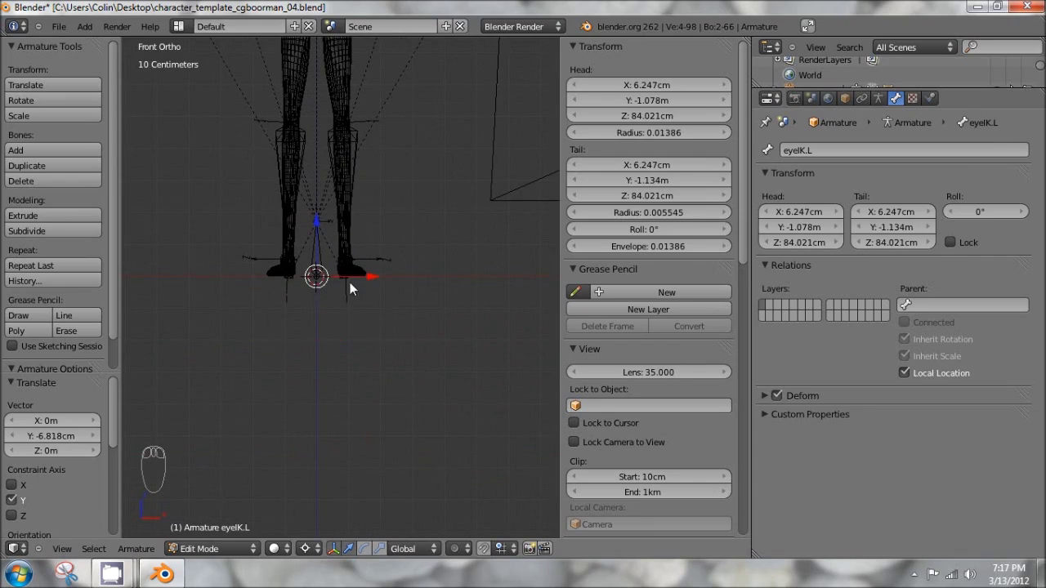
scroll(343, 245, "down", 5)
scroll(376, 348, "up", 3)
middle_click_drag(371, 333, 342, 144)
key("KP_1")
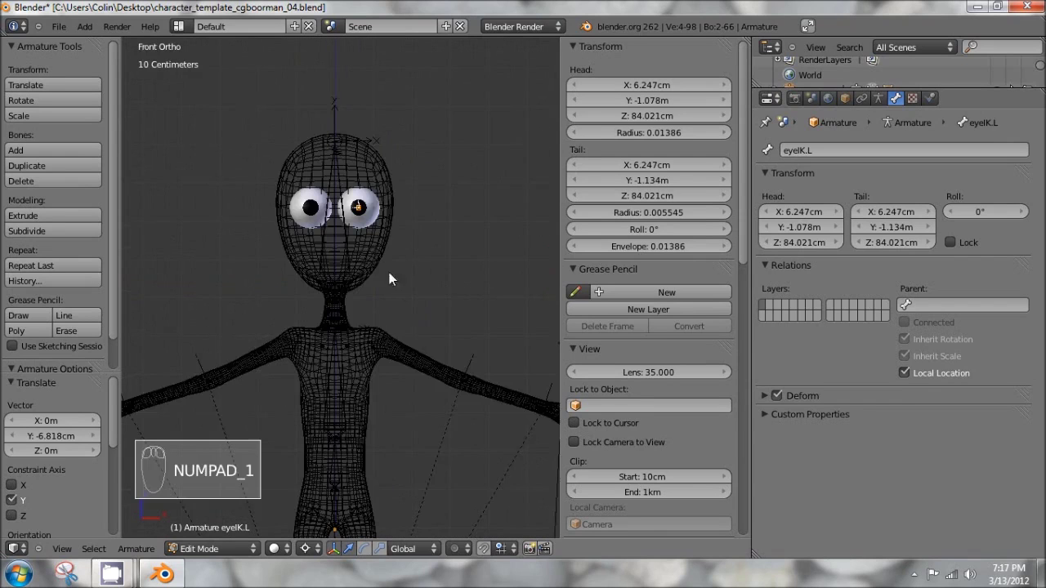
middle_click_drag(333, 232, 294, 238, "shift")
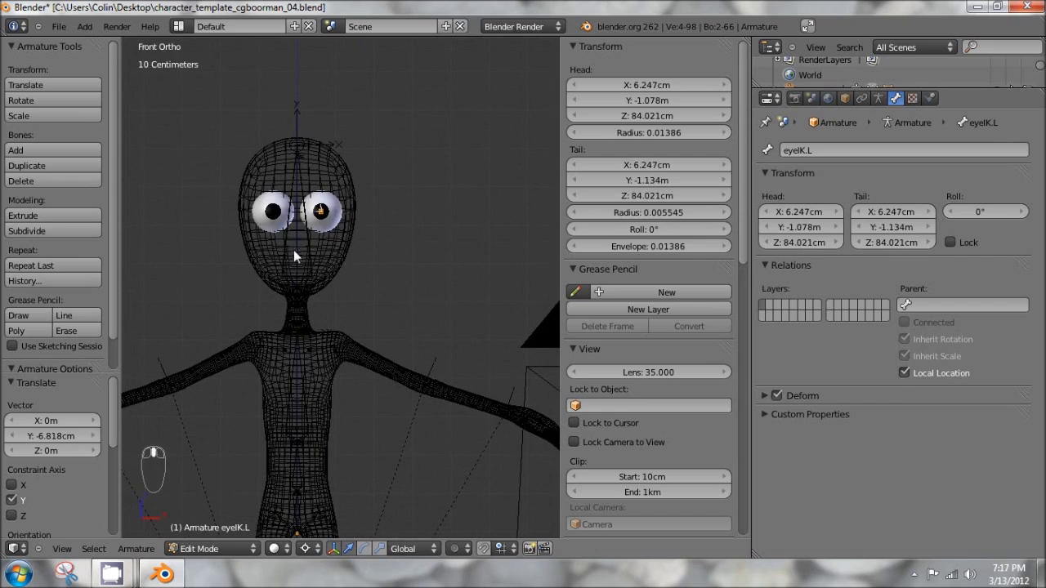
key("shift+d")
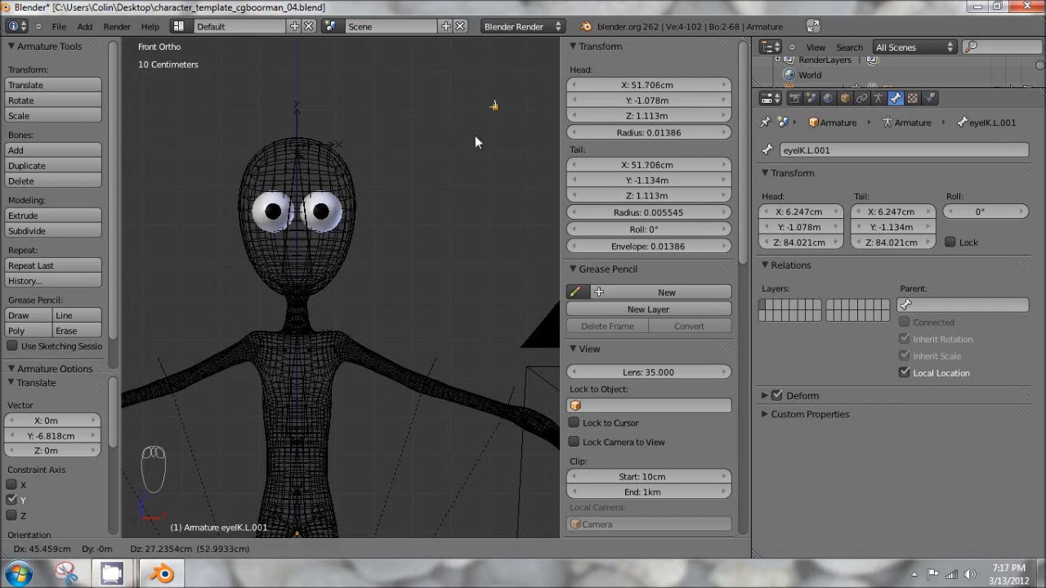
right_click(476, 125)
middle_click_drag(477, 125, 454, 153)
key("KP_1")
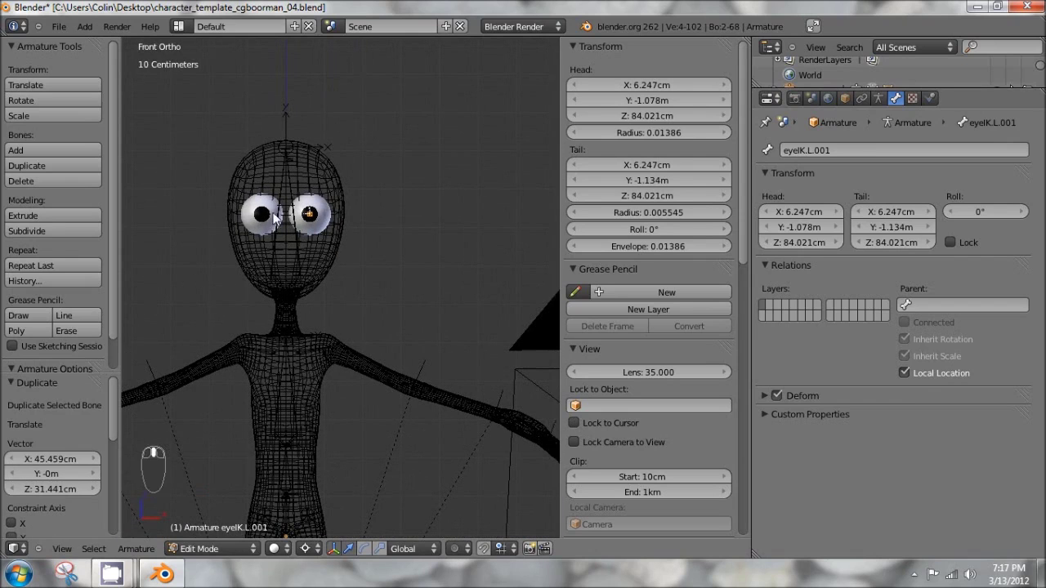
- Try mirroring the duplicated eye bones to the other eye by scaling them -1 along X
key("s")
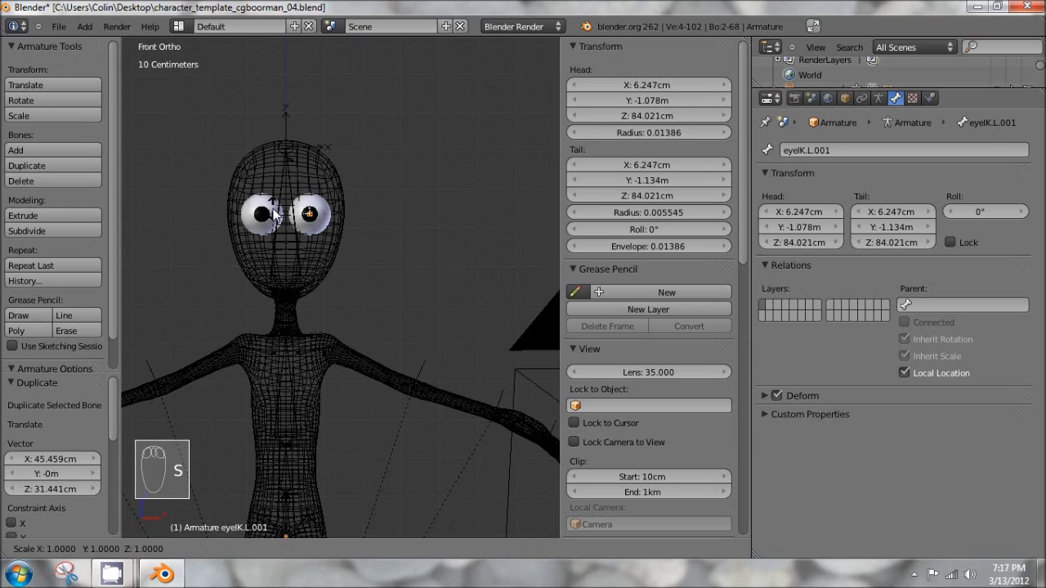
key("x")
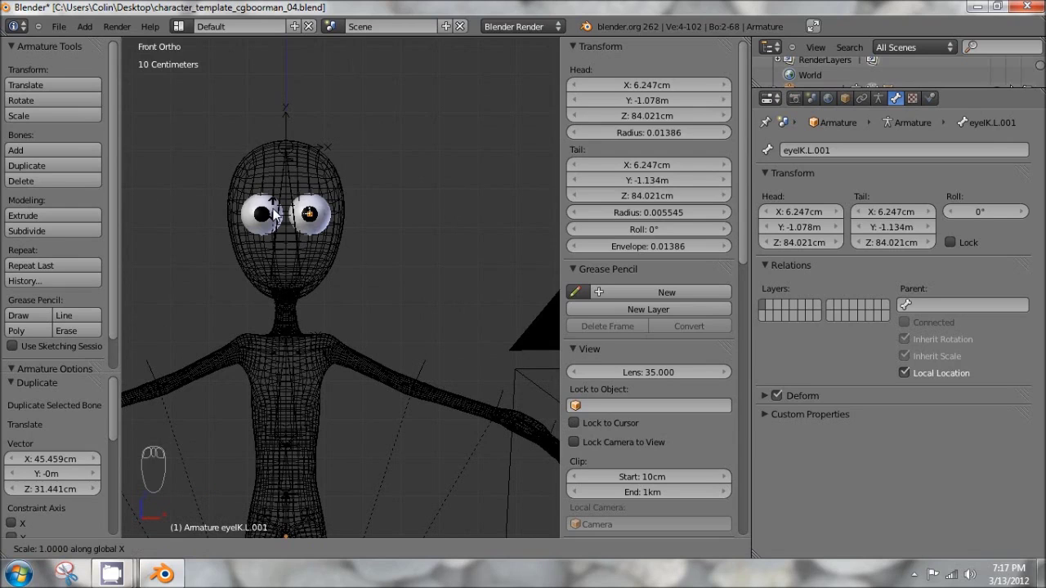
type("-1")
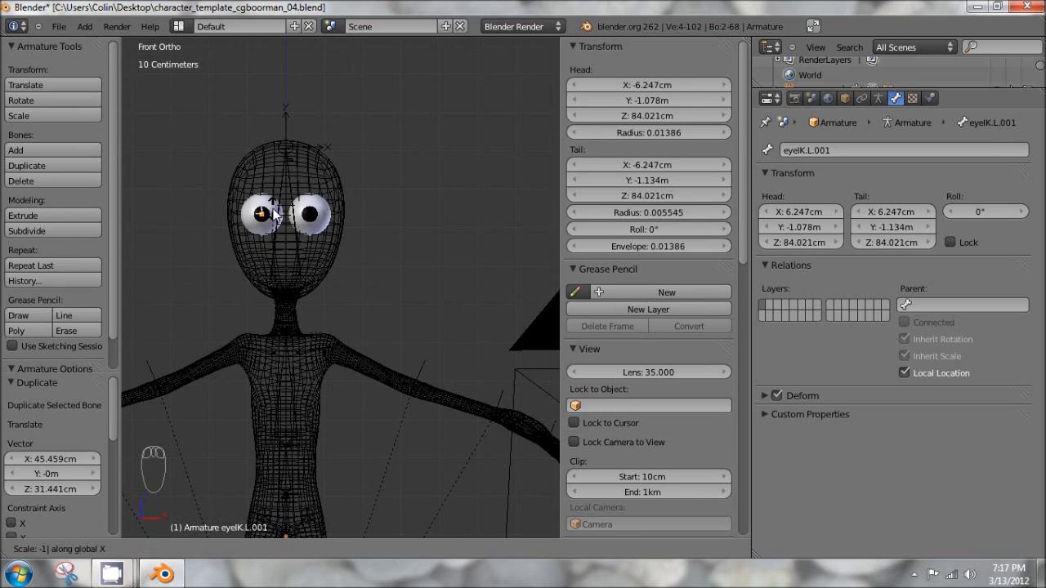
key("Return")
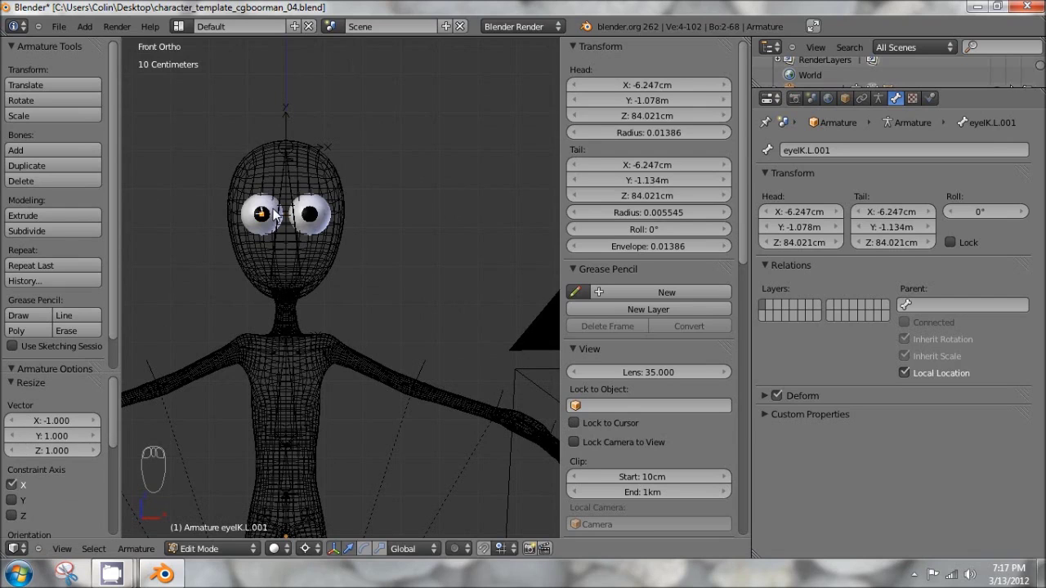
middle_click_drag(276, 214, 343, 192)
key("ctrl+z")
- Scale the duplicated bones by -1 along the global X axis from the front view to mirror them onto the other eye
key("KP_1")
key("s")
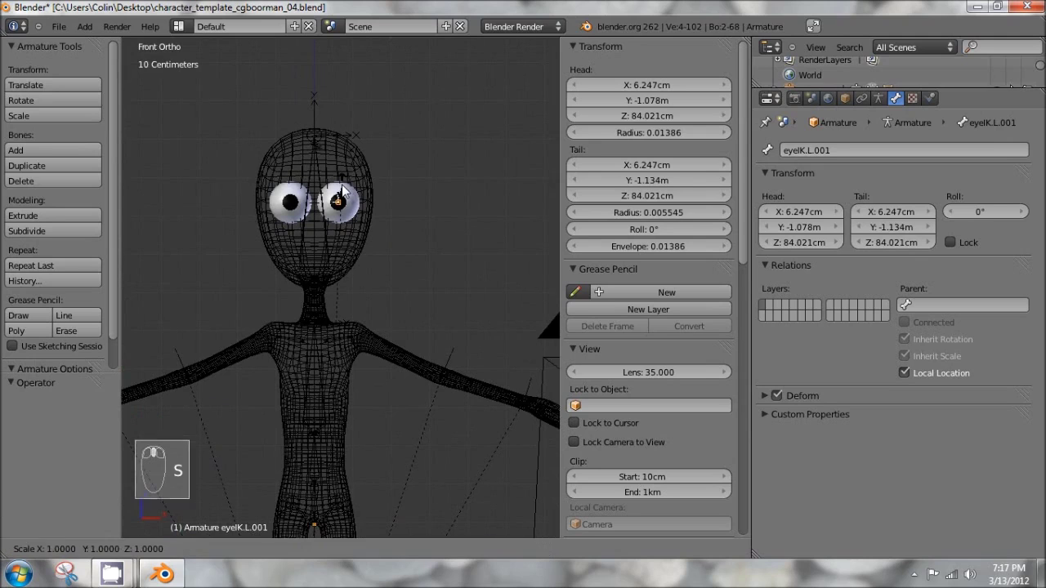
key("x")
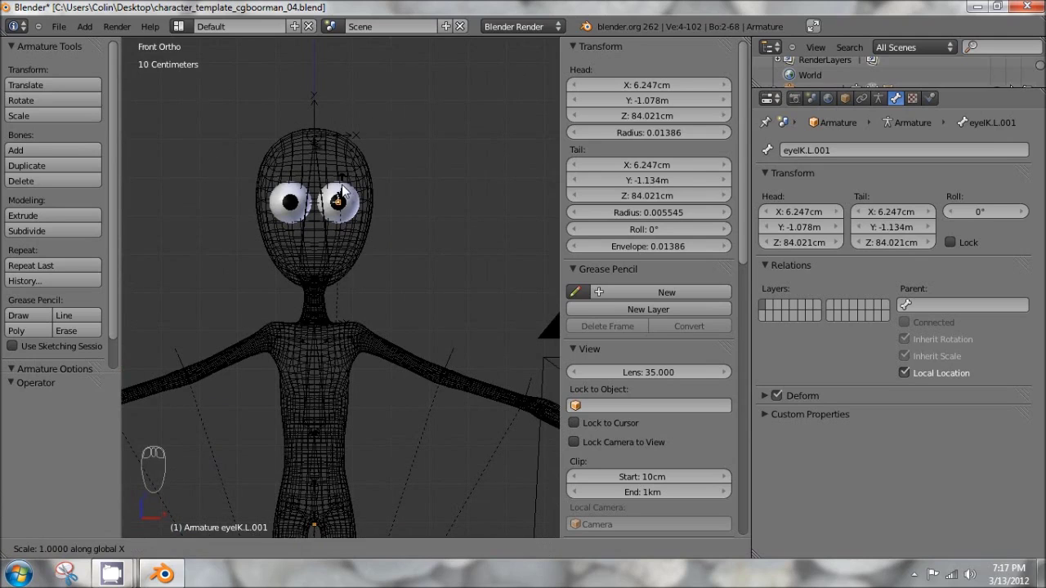
type("-1")
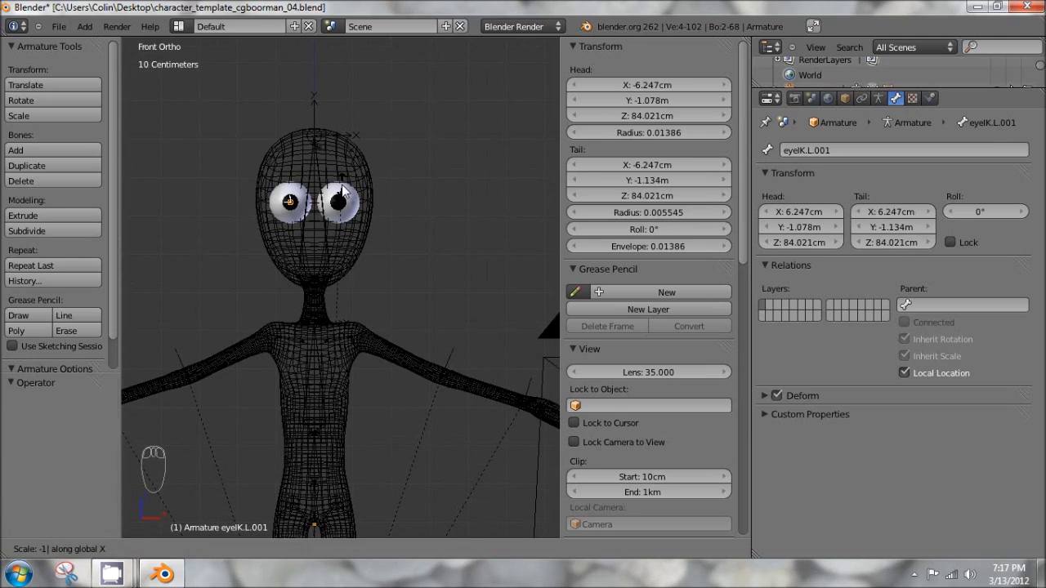
key("Return")
- Flip the names of the mirrored eye bones so that they carry the .R suffix
middle_click_drag(343, 190, 343, 166)
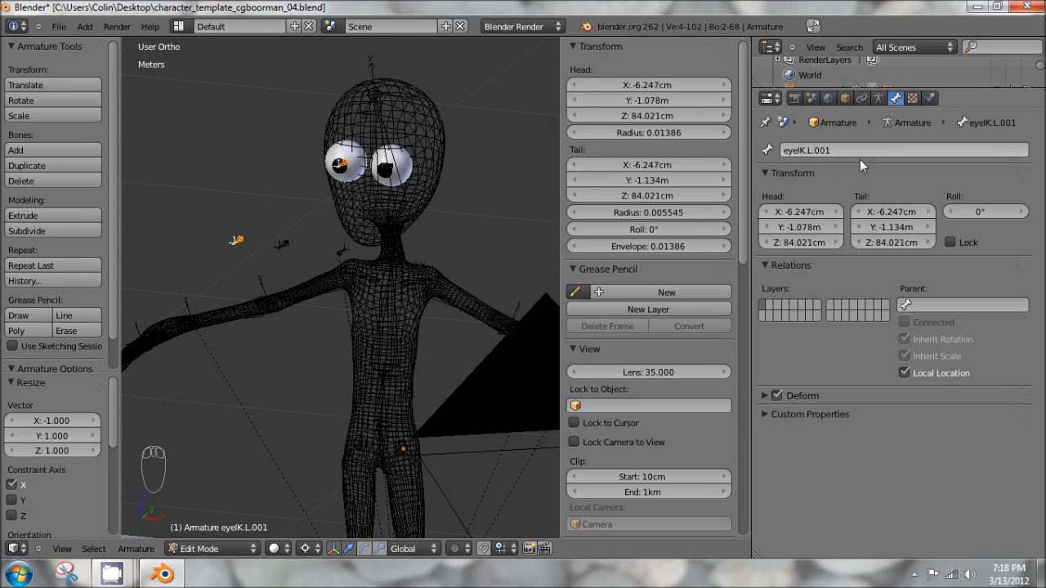
left_click(136, 550)
left_click(192, 288)
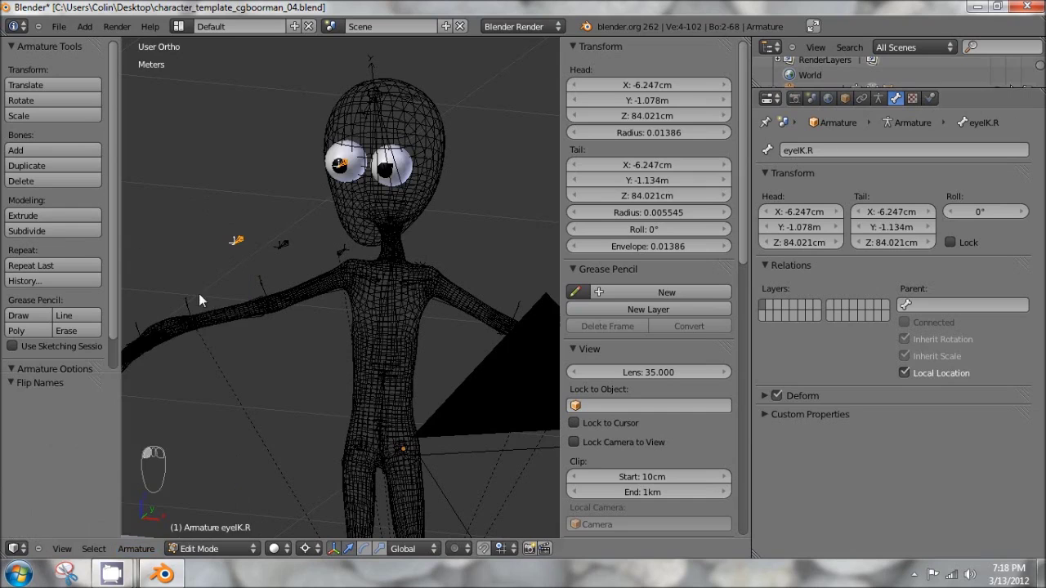
- Switch the pivot point from 3D Cursor back to Median Point
middle_click_drag(441, 278, 298, 264)
middle_click_drag(369, 256, 345, 260)
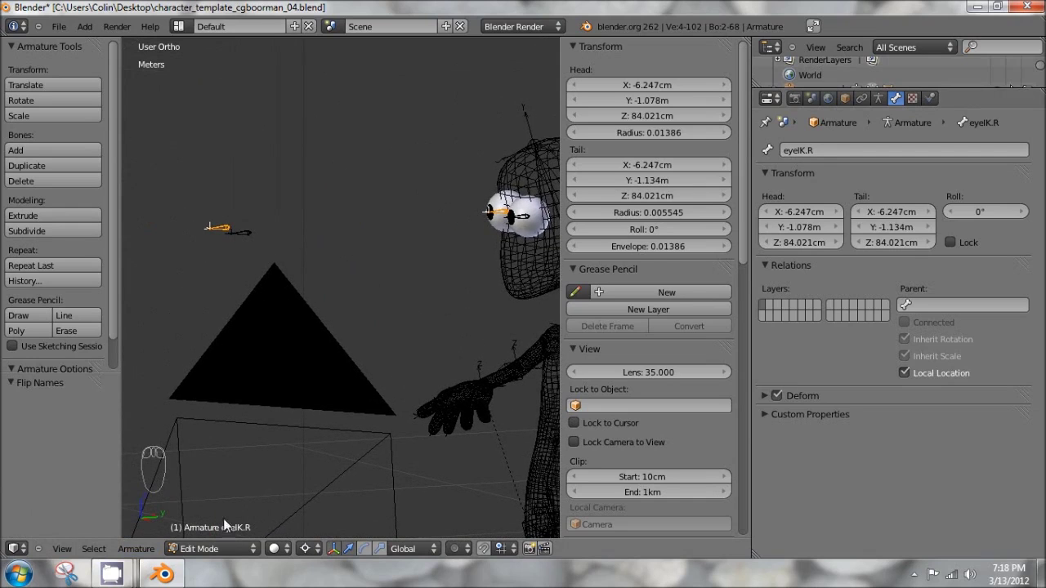
left_click(310, 555)
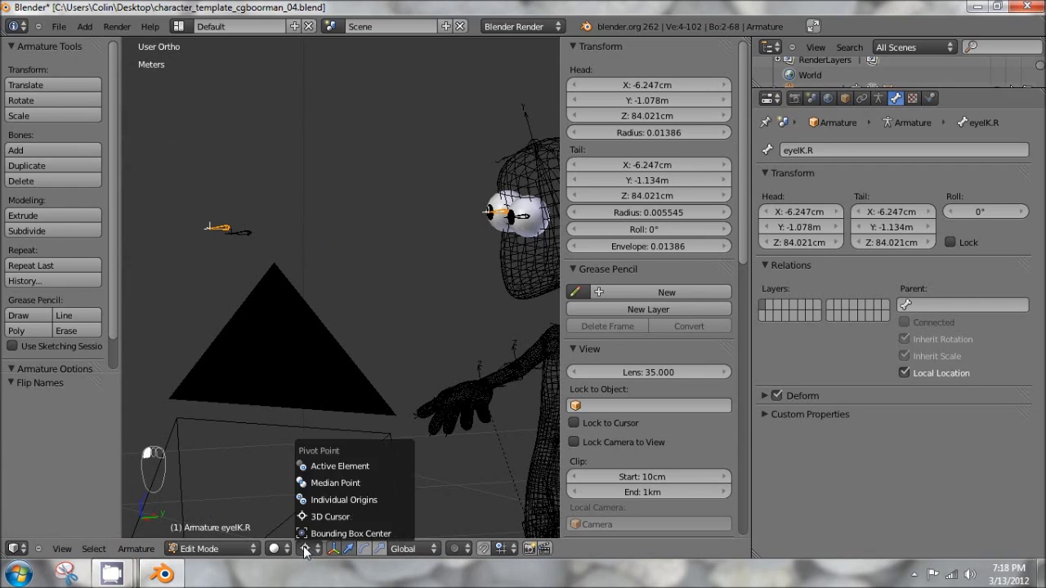
left_click(364, 495)
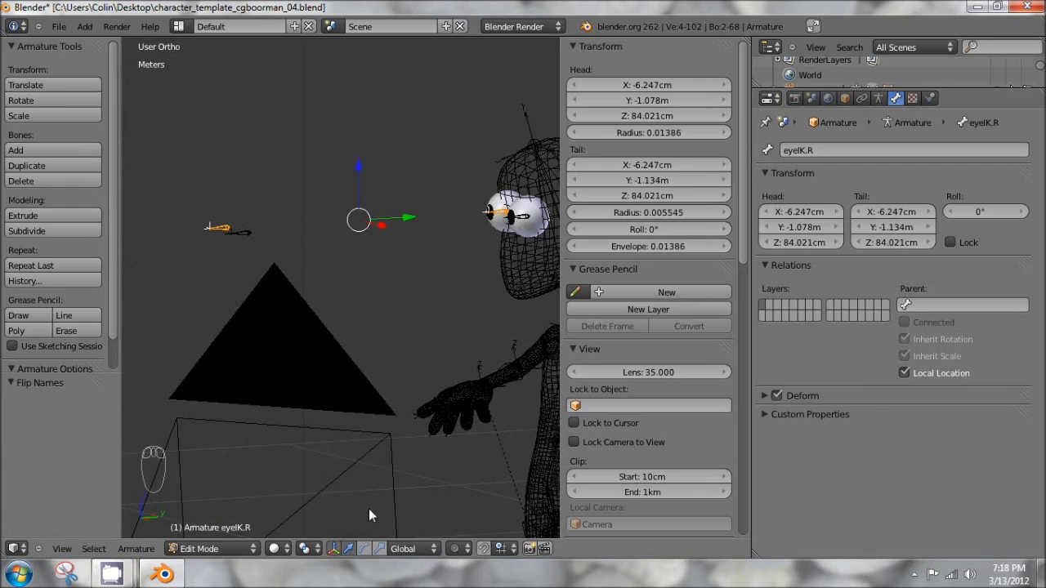
- Select both target bones in front of the face, eyeIK.R and eyeIK.L, with eyeIK.L active
middle_click_drag(366, 509, 308, 336)
scroll(230, 337, "up", 5)
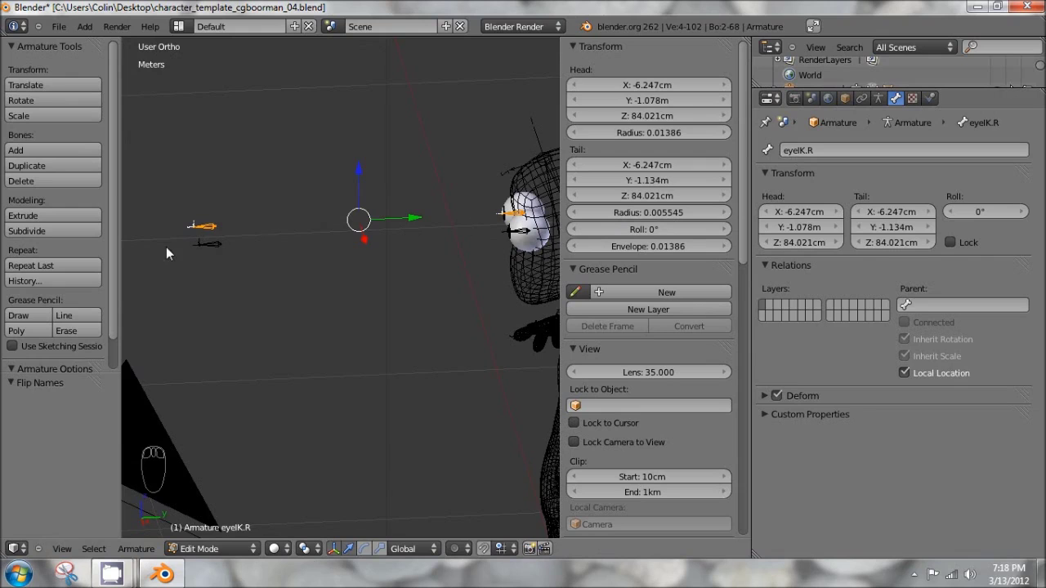
middle_click_drag(166, 247, 303, 301)
right_click(301, 309)
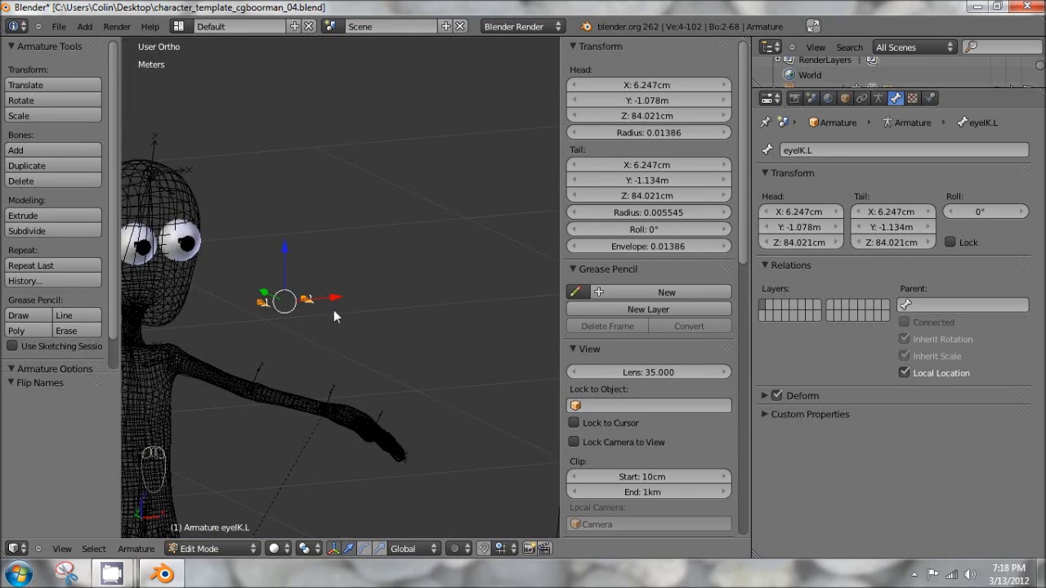
- Place the 3D cursor in the empty space above the two selected target bones
middle_click_drag(333, 312, 403, 286)
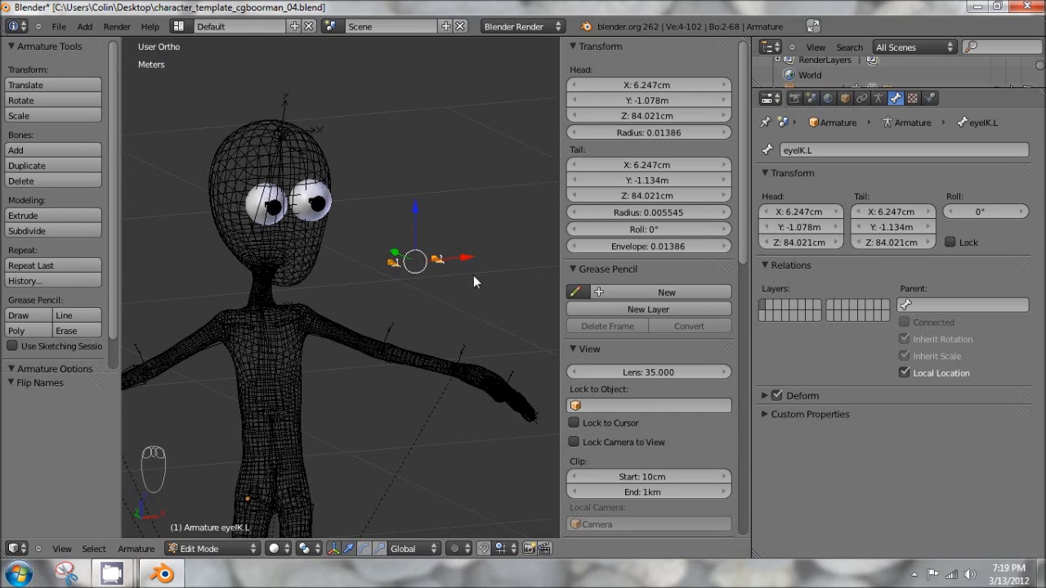
scroll(473, 275, "up", 2)
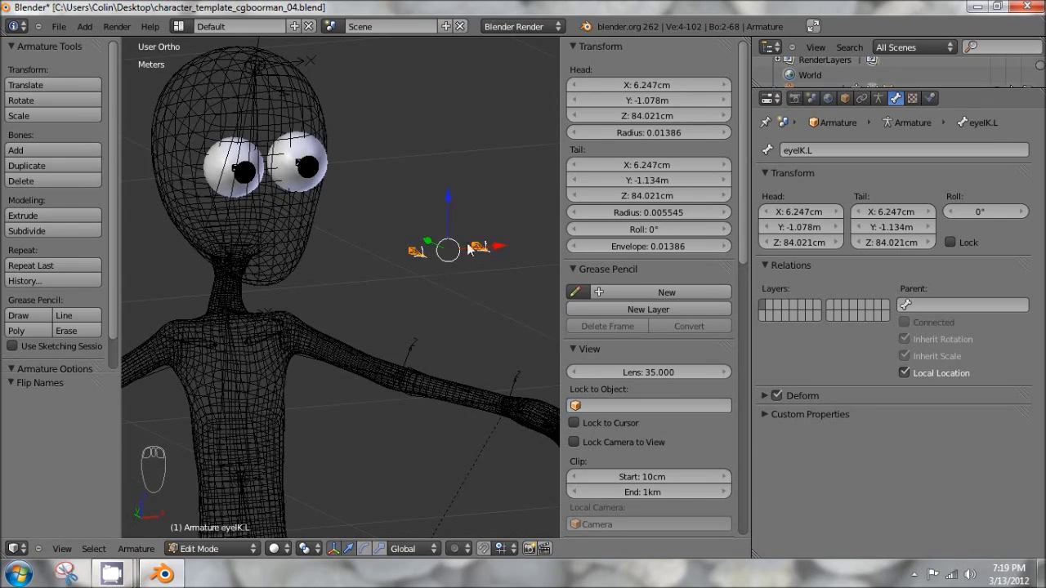
middle_click_drag(467, 245, 358, 187)
key("KP_1")
left_click(451, 116)
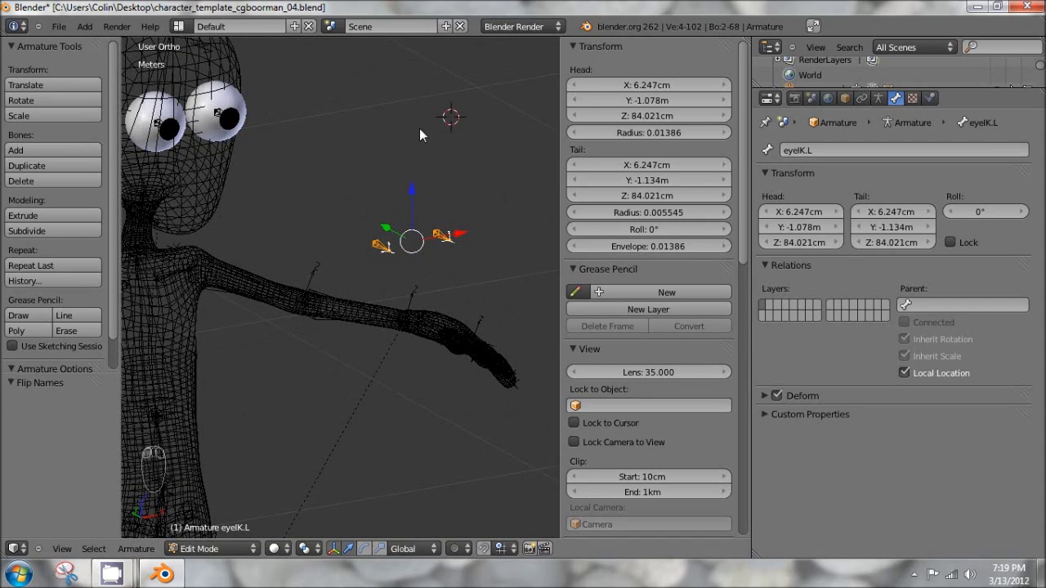
- Snap the 3D cursor to the selection, midway between the target bones eyeIK.R and eyeIK.L
key("KP_1")
middle_click_drag(391, 207, 343, 259)
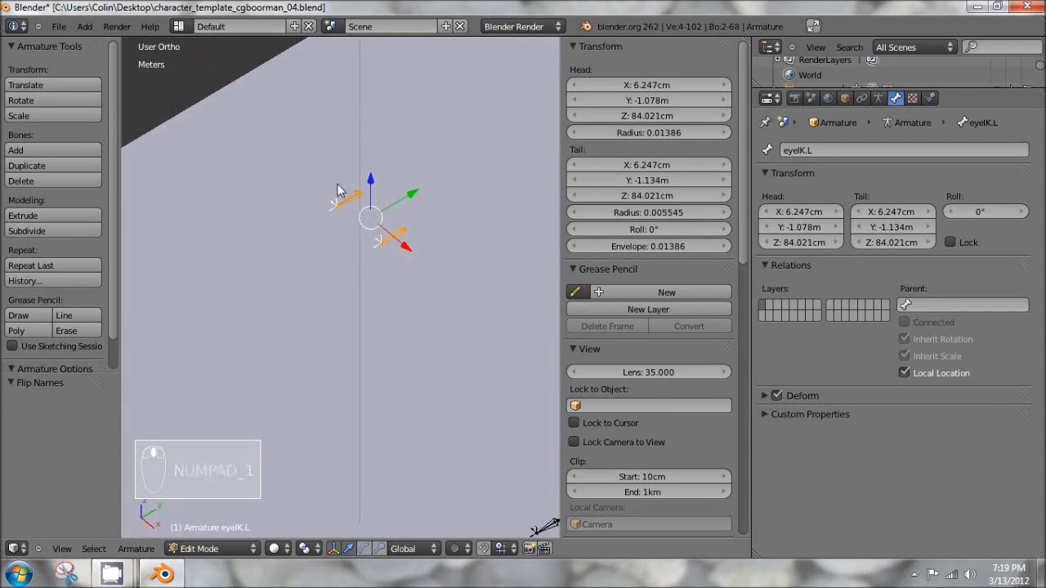
key("KP_7")
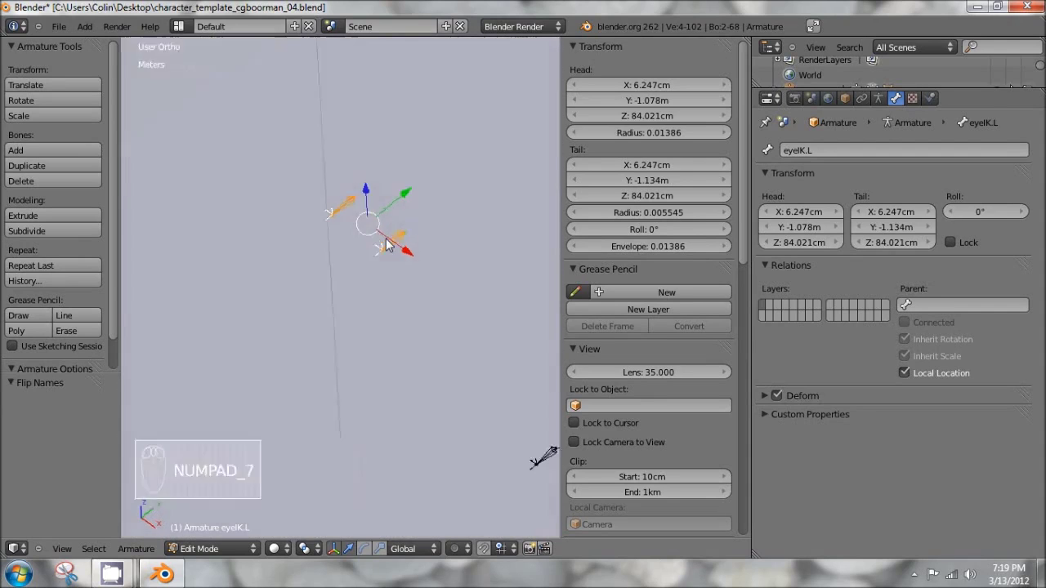
key("shift+s")
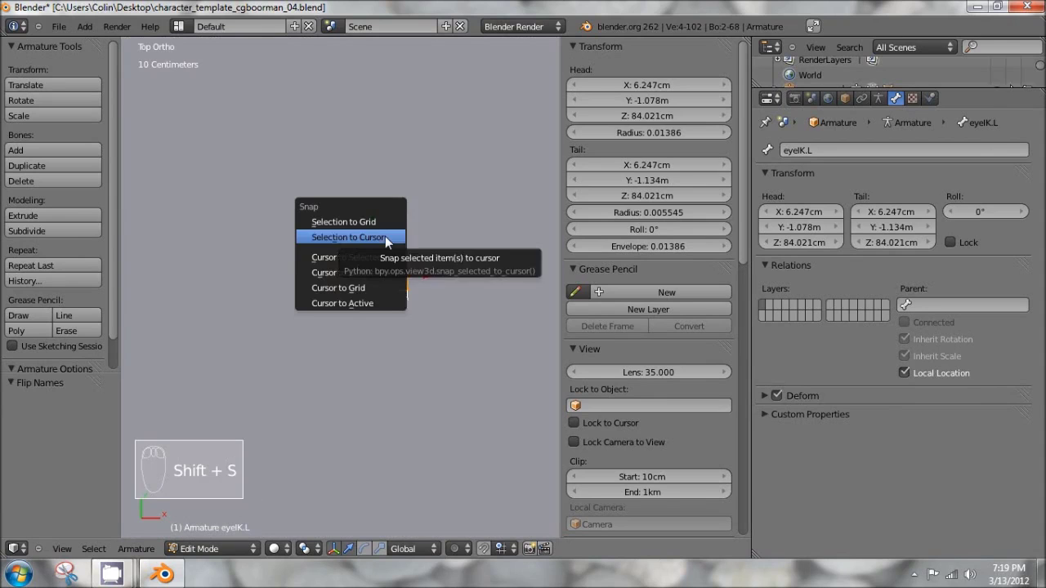
left_click(372, 258)
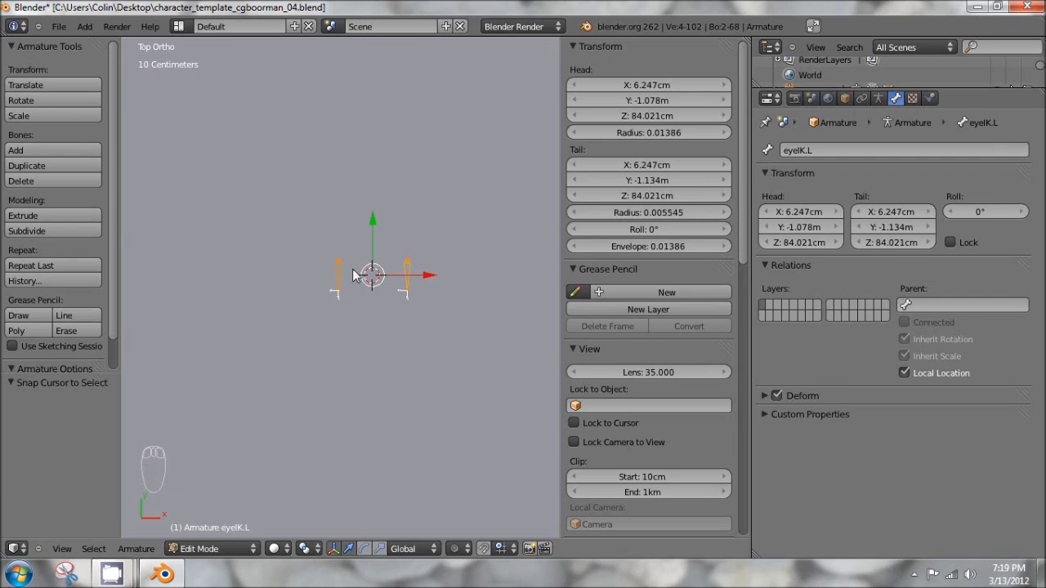
- Add a bone at the 3D cursor and shorten it by lowering its tip about 90.8 cm along Z
scroll(385, 274, "down", 5)
middle_click_drag(384, 274, 340, 187)
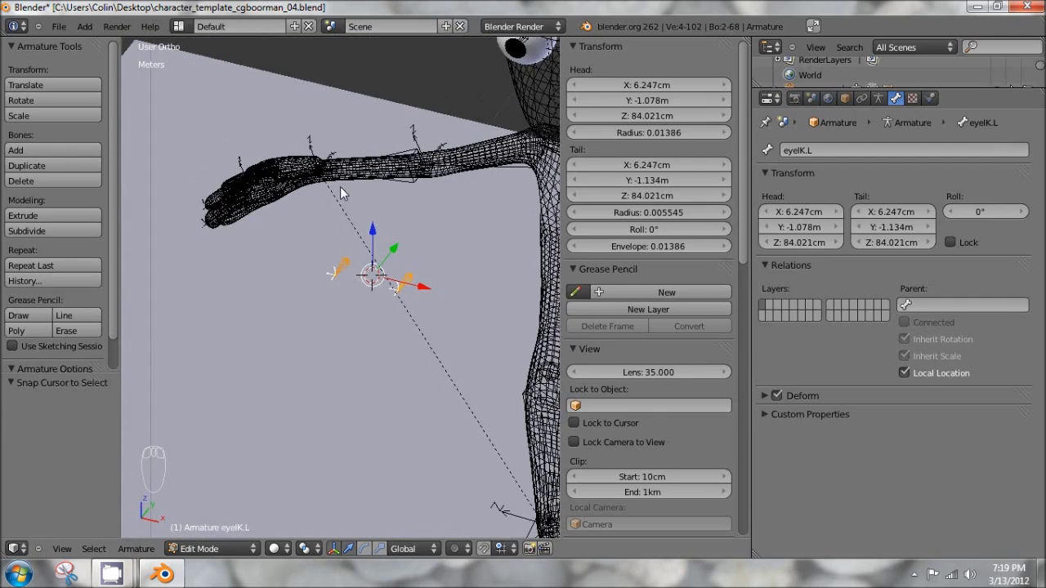
key("shift+a")
scroll(340, 187, "down", 5)
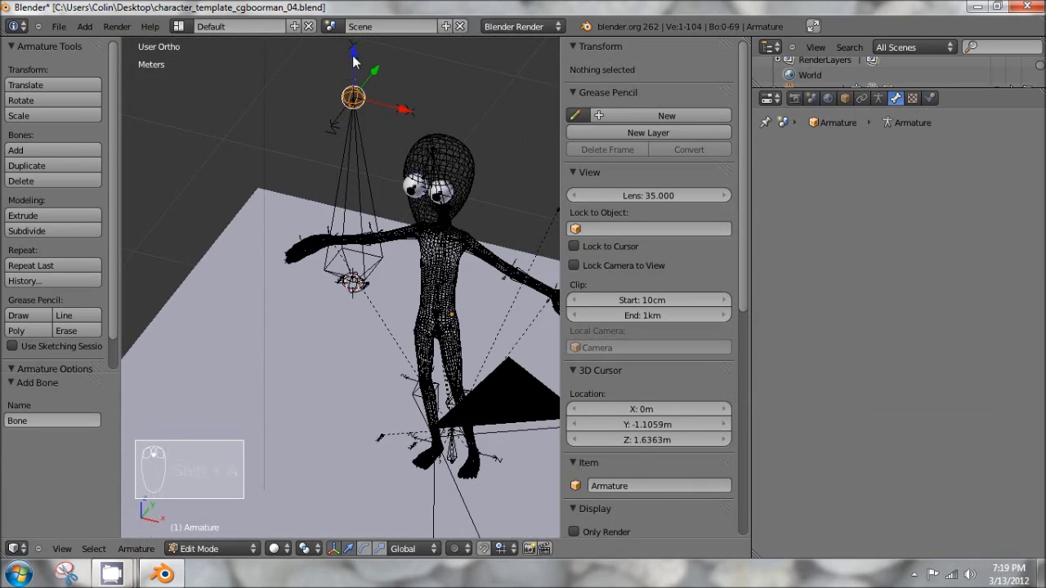
left_click_drag(352, 57, 362, 225)
- Lower the whole new bone about 5.1 cm along Z so that it is centred between the two eye targets
key("KP_1")
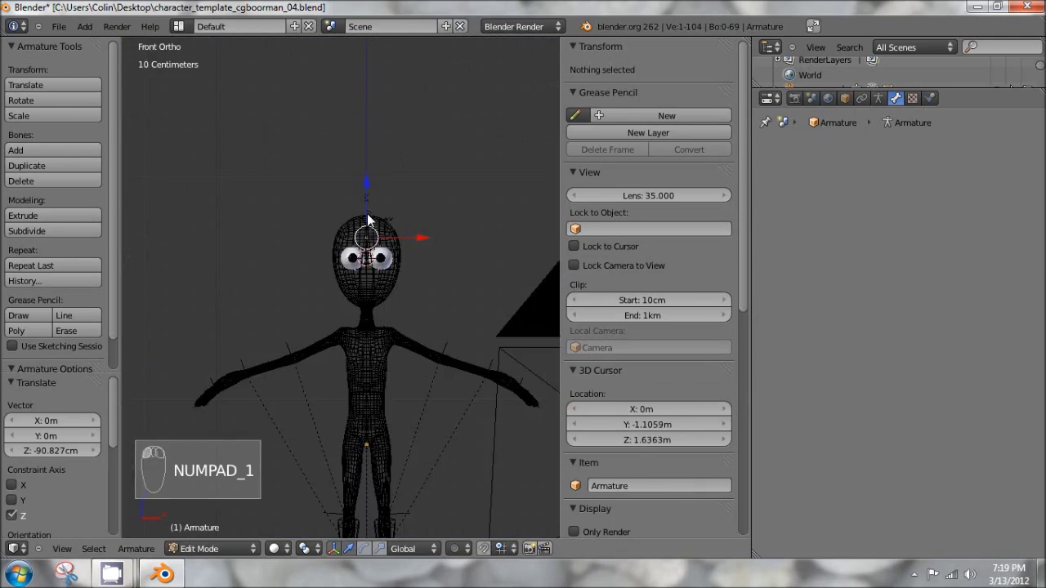
scroll(371, 228, "up", 4)
scroll(373, 237, "up", 2)
scroll(346, 222, "down", 2)
middle_click_drag(345, 221, 347, 180)
right_click(348, 173)
left_click_drag(339, 115, 340, 150)
mouse_move(471, 213)
middle_mouse_down()
mouse_move(416, 197)
mouse_move(479, 177)
mouse_move(487, 214)
middle_mouse_up()
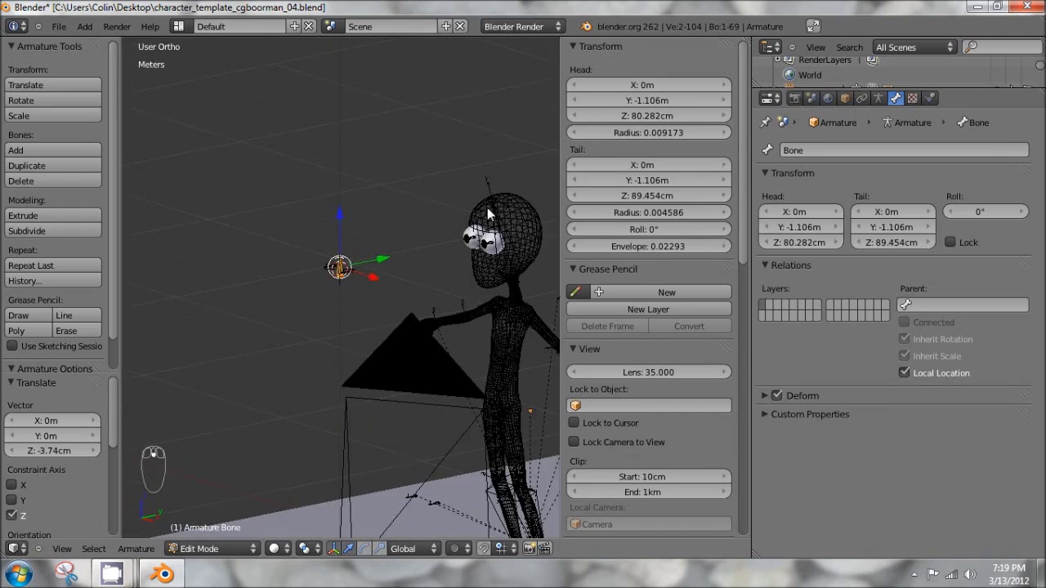
key("KP_1")
scroll(487, 205, "up", 3)
scroll(357, 182, "down", 1)
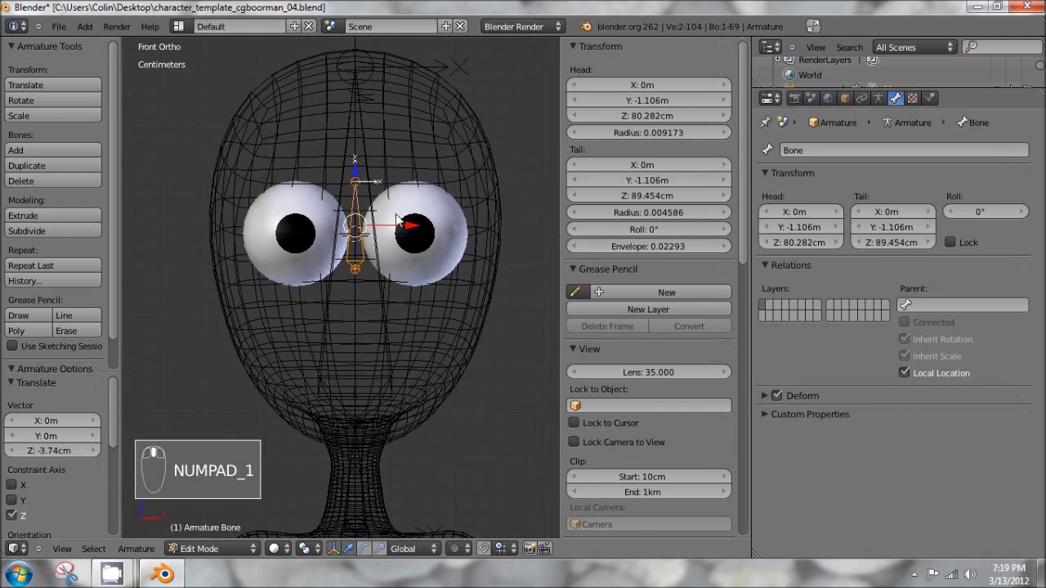
left_click_drag(358, 181, 357, 195)
- Parent eyeIK.R and eyeIK.L to the new central bone with Keep Offset
middle_click_drag(357, 194, 304, 225)
right_click(304, 225)
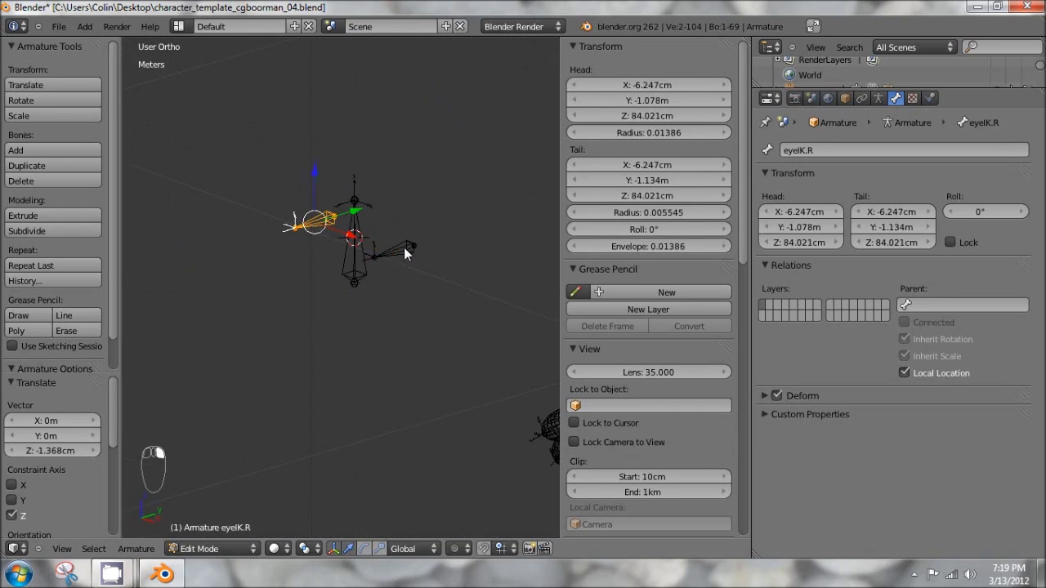
right_click(406, 254, "shift")
key("a")
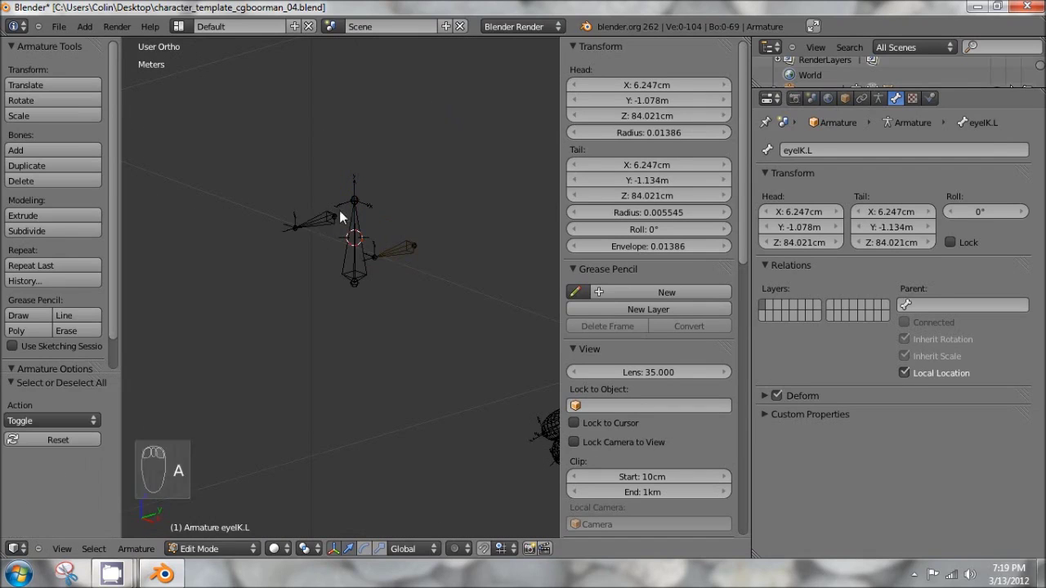
right_click(328, 221)
right_click(400, 256, "shift")
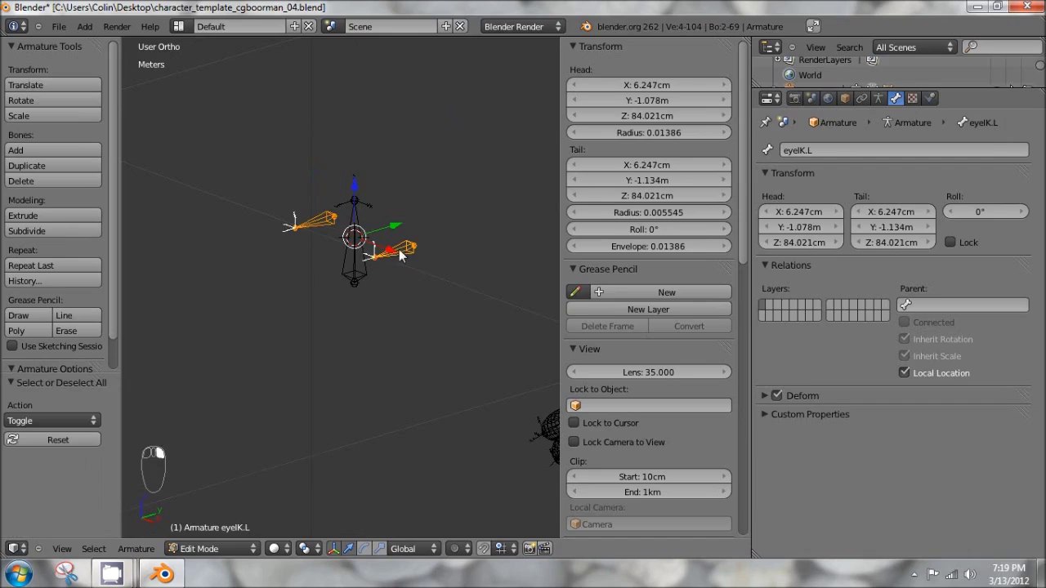
right_click(353, 256, "shift")
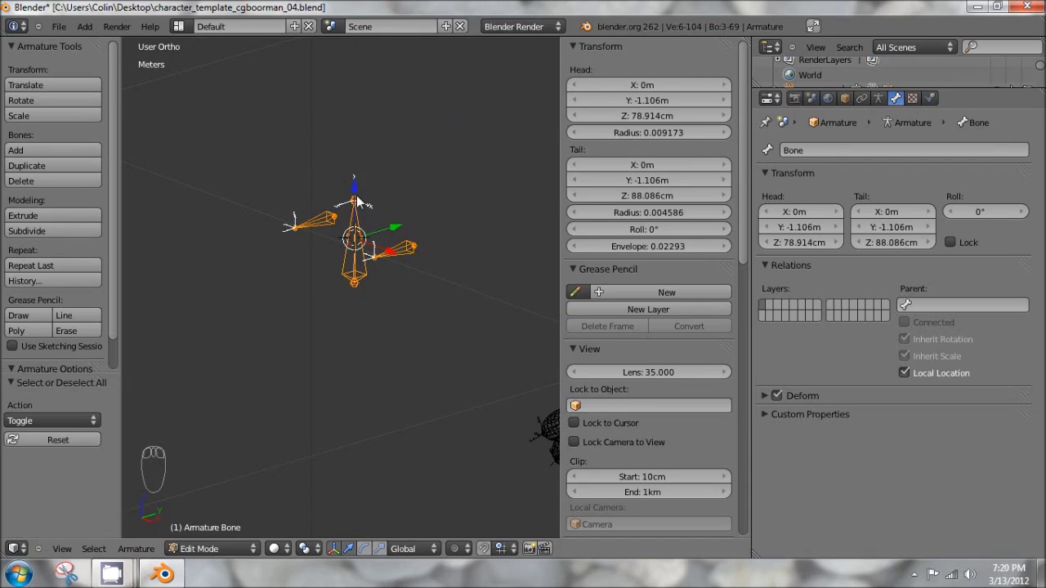
key("ctrl+p")
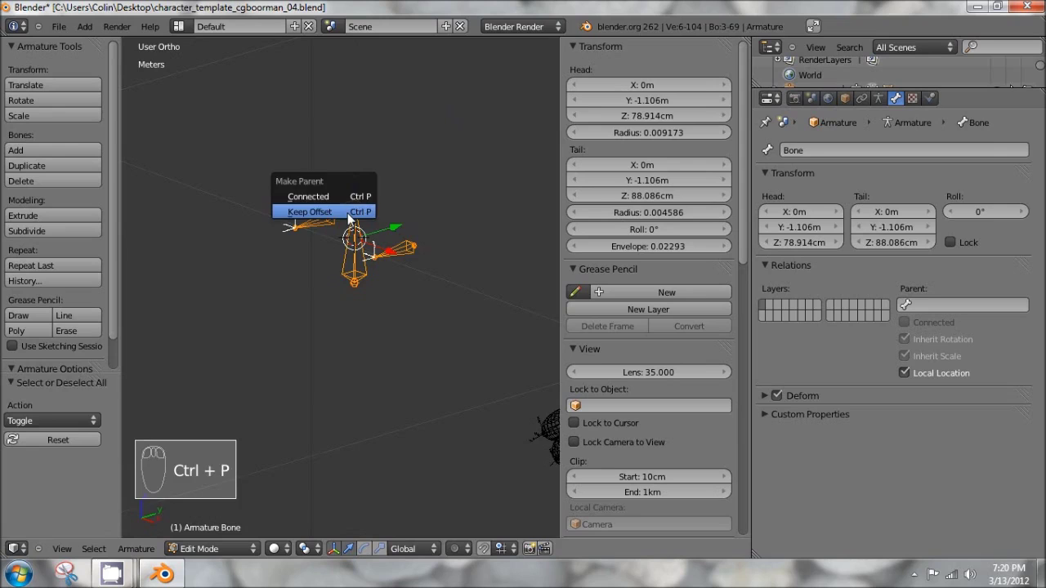
left_click(309, 211)
- Rename the central parent bone as eye_target
right_click(357, 218)
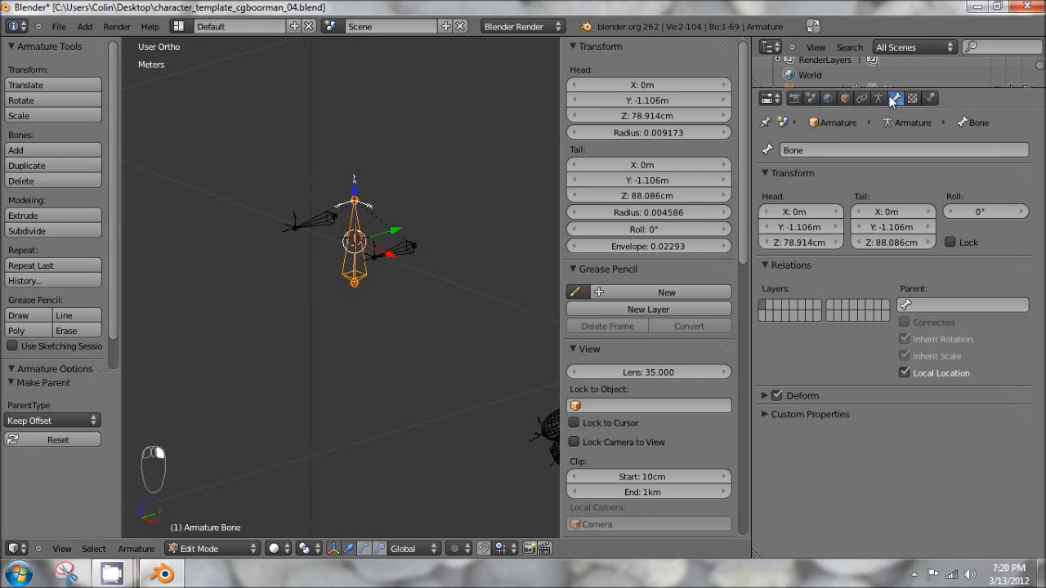
left_click(824, 150)
type("eye.")
key("Return")
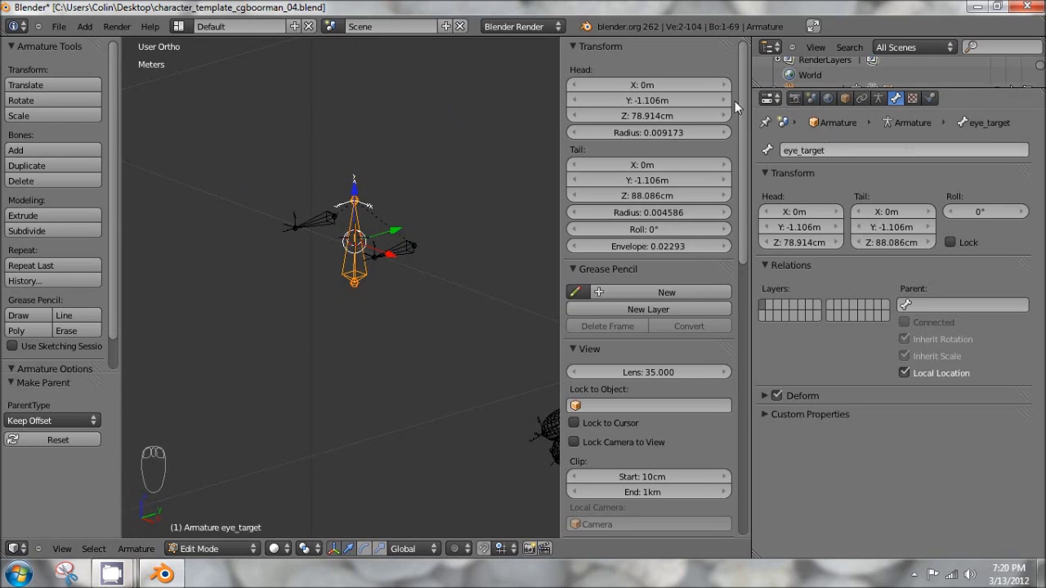
- Select the eye.L bone inside the character's left eyeball
scroll(446, 196, "down", 4)
middle_click_drag(476, 207, 301, 260)
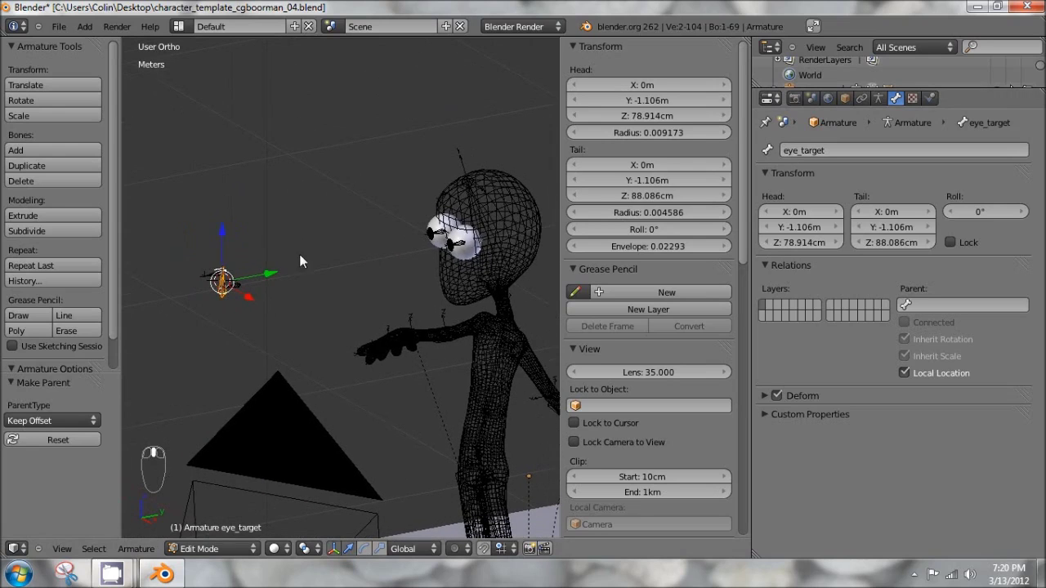
right_click(463, 247)
key("KP_Decimal")
scroll(462, 244, "down", 6)
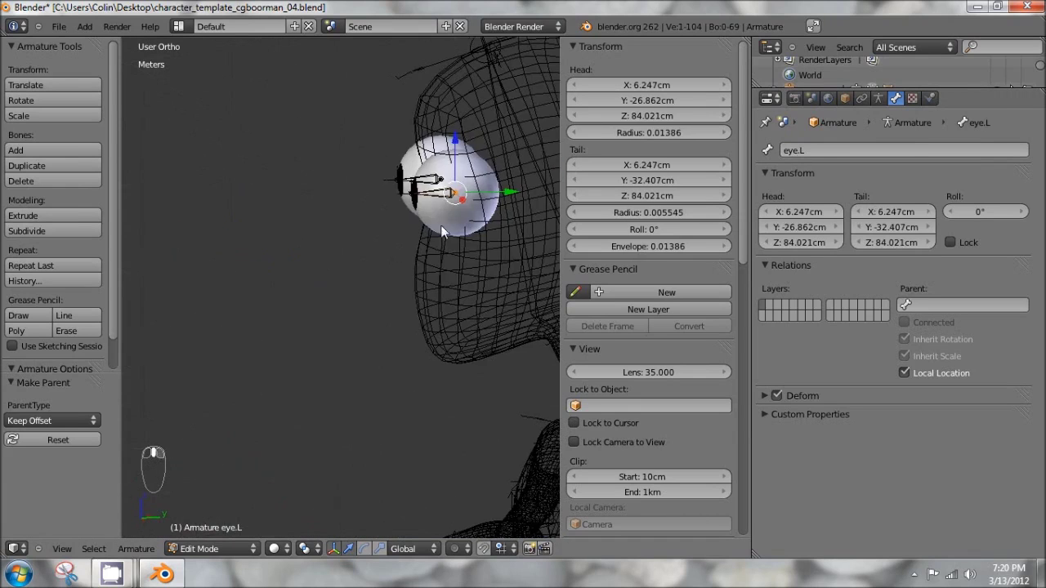
right_click(433, 192)
scroll(434, 233, "down", 4)
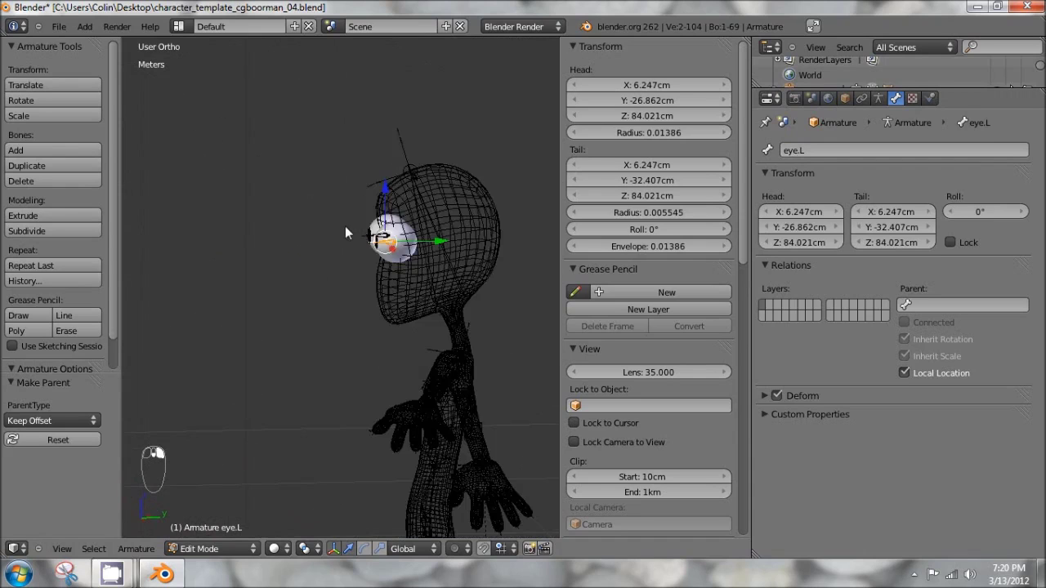
middle_click_drag(345, 225, 209, 324)
key("KP_3")
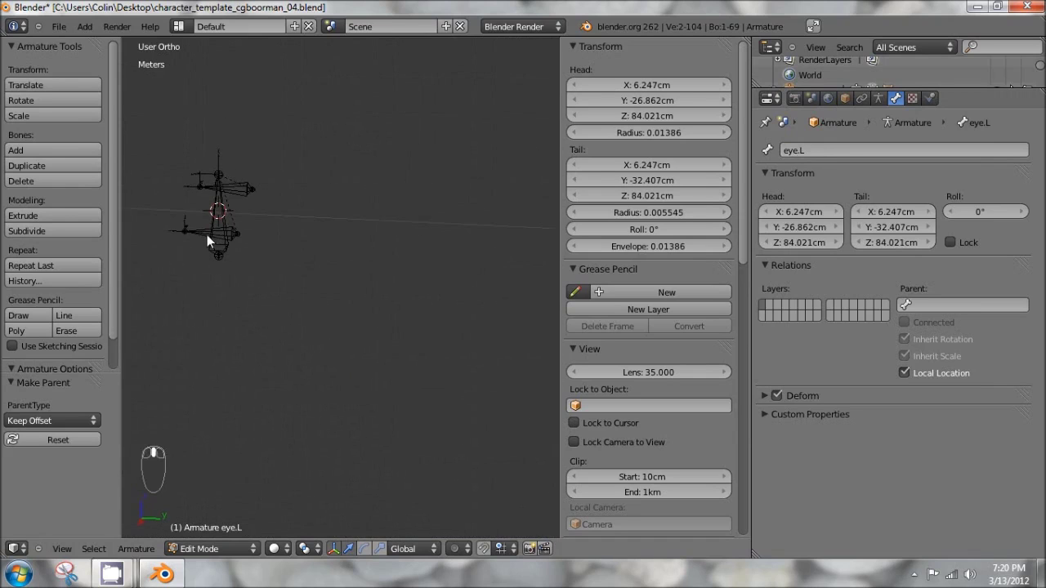
- Select eyeIK.L together with eye.L as the active bone and try to add IK in Edit Mode
right_click(207, 234)
middle_click_drag(207, 235, 323, 239)
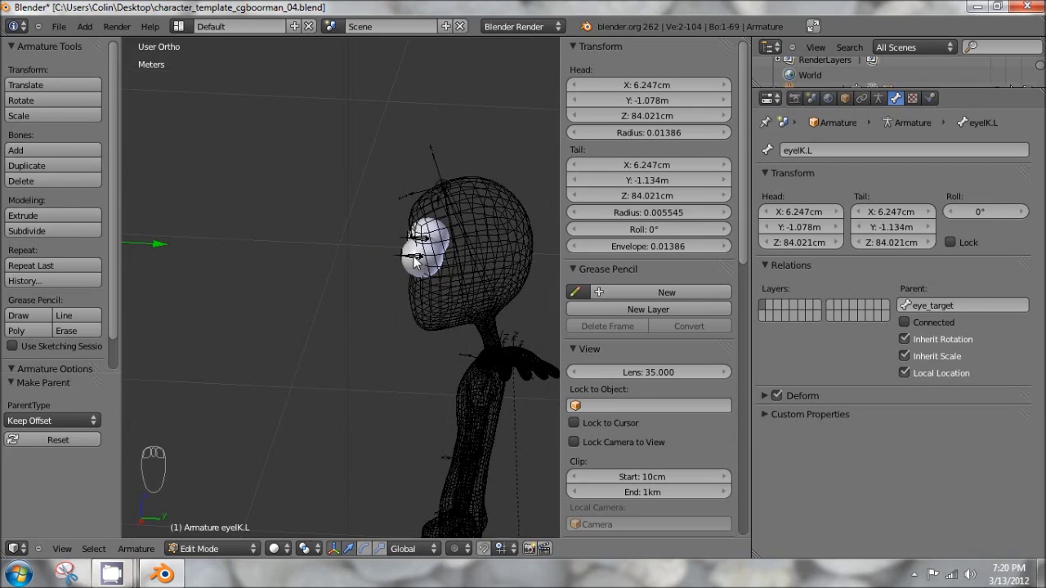
right_click(414, 257)
middle_click_drag(355, 280, 251, 263)
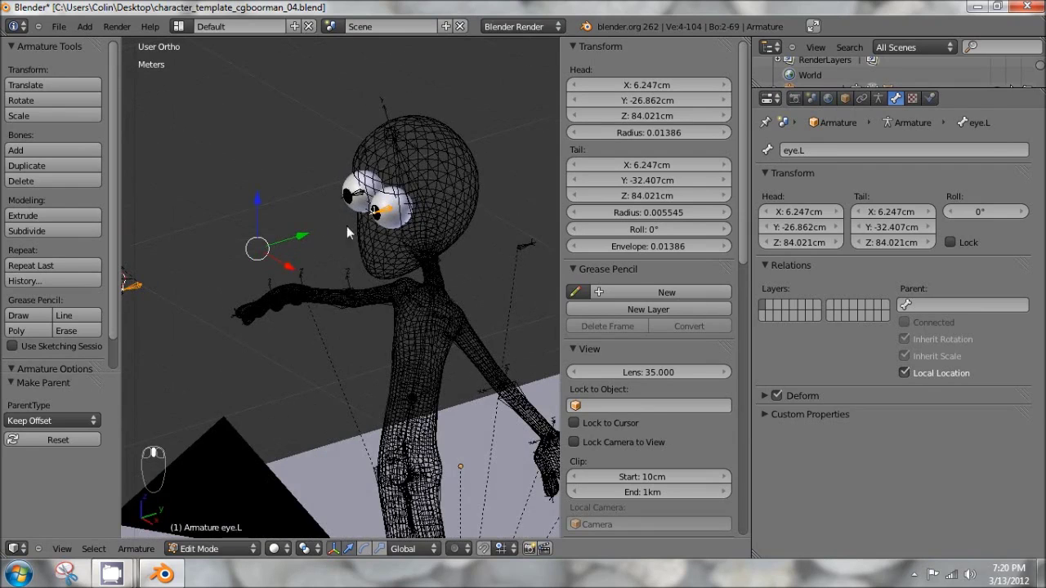
middle_click_drag(346, 226, 419, 201, "shift")
key("shift+i")
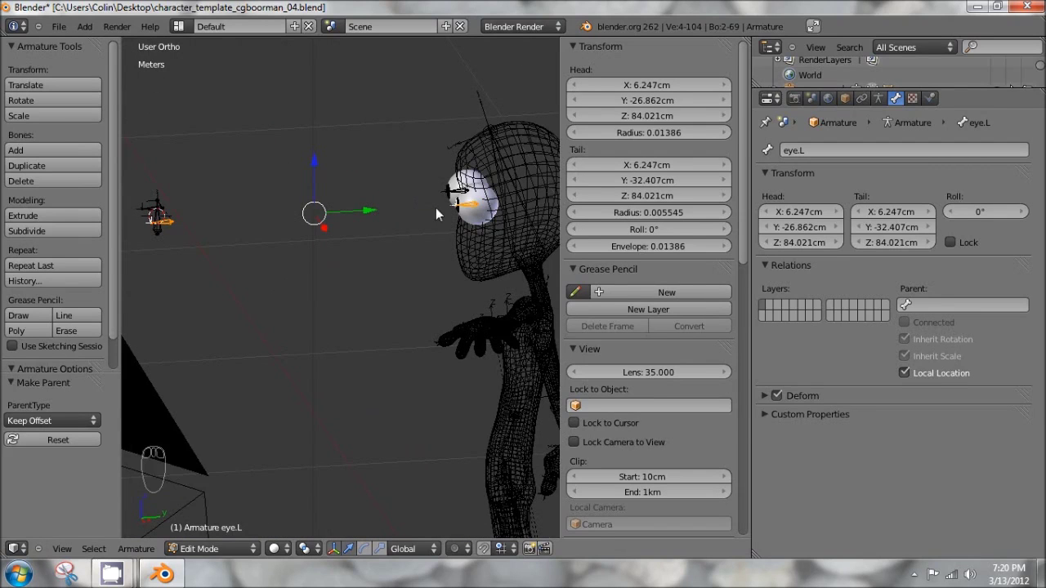
- Switch to Pose Mode and add an IK constraint to the active bone eye.L, with eyeIK.L as its target
key("Tab")
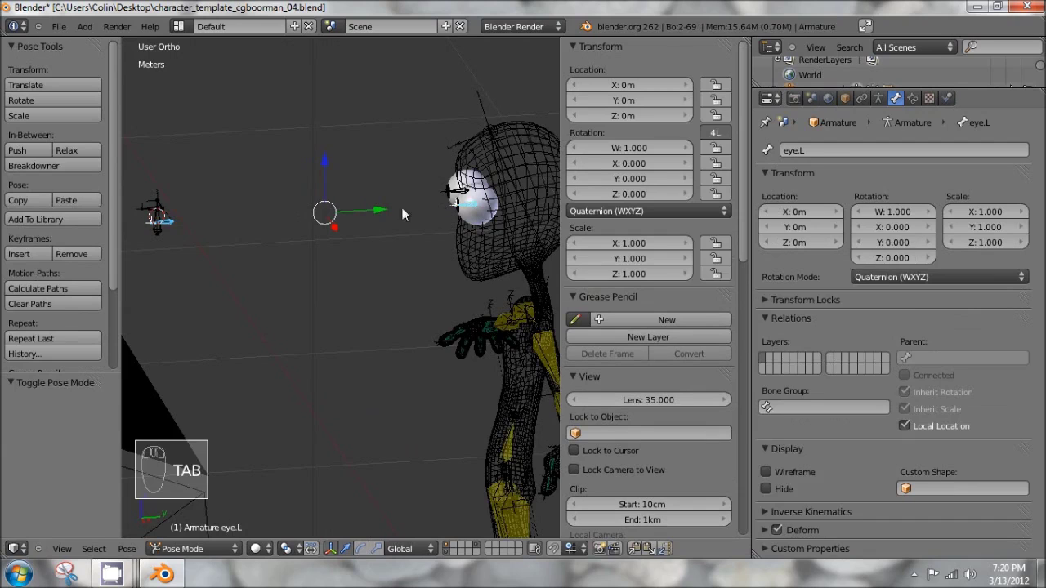
right_click(162, 229)
right_click(163, 227)
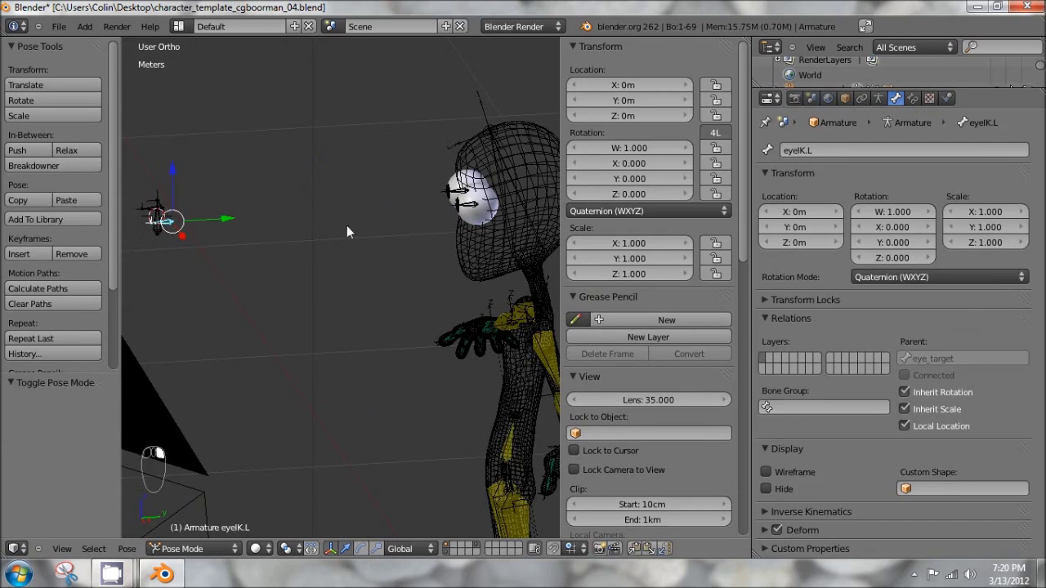
right_click(466, 211)
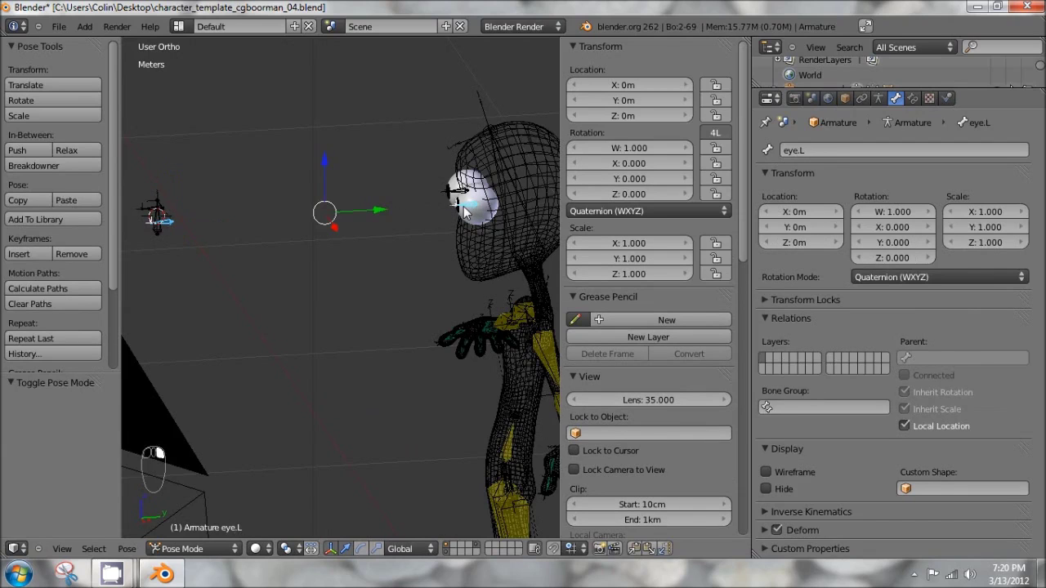
key("shift+i")
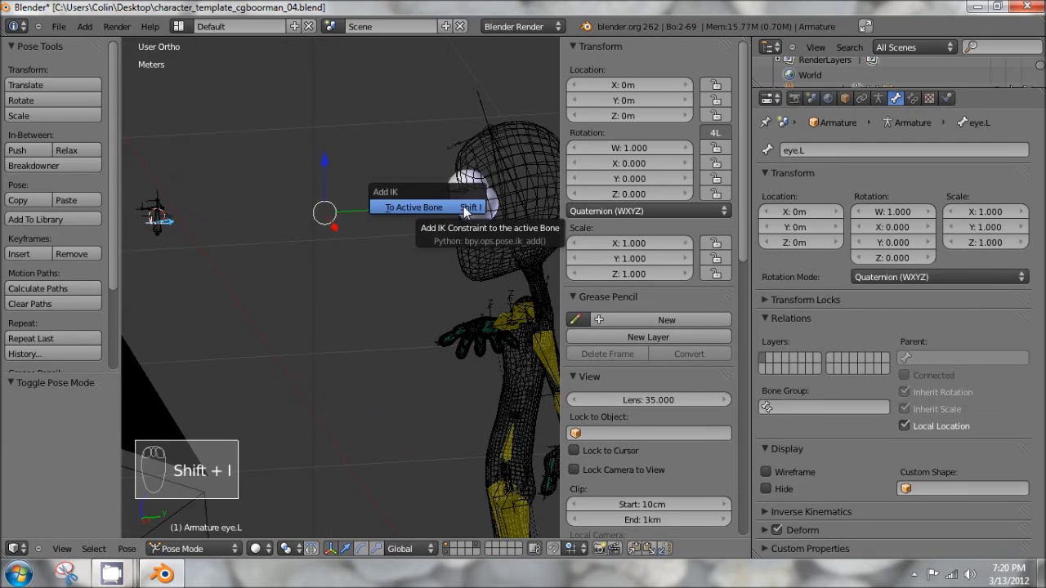
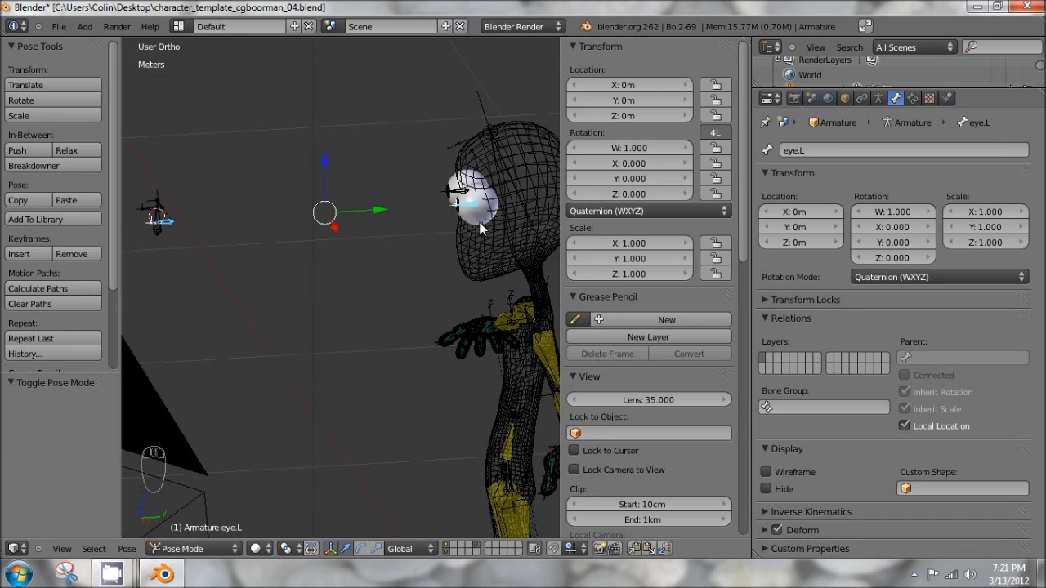
key("shift+i")
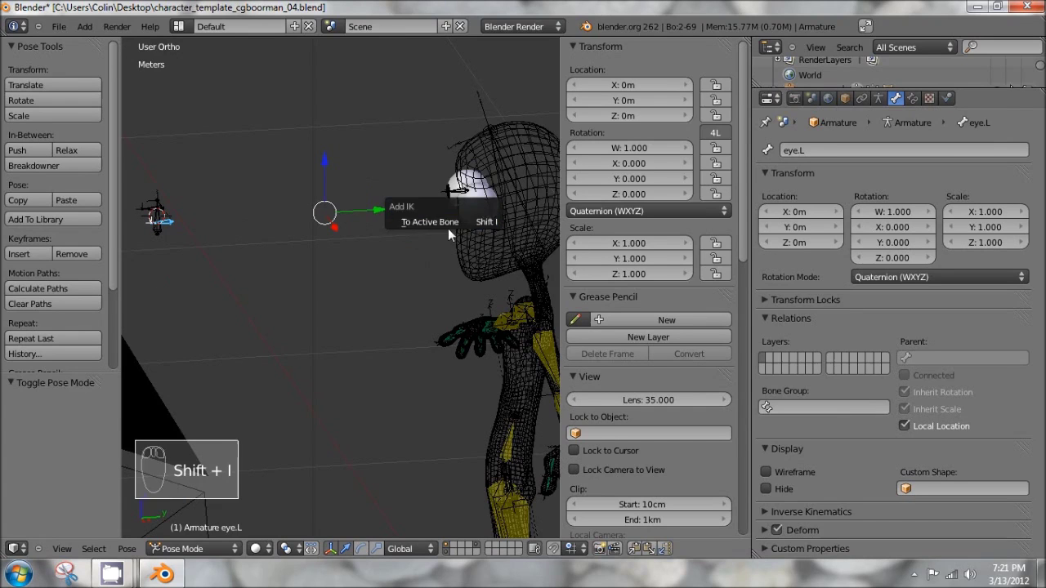
left_click(450, 220)
middle_click_drag(444, 228, 177, 264)
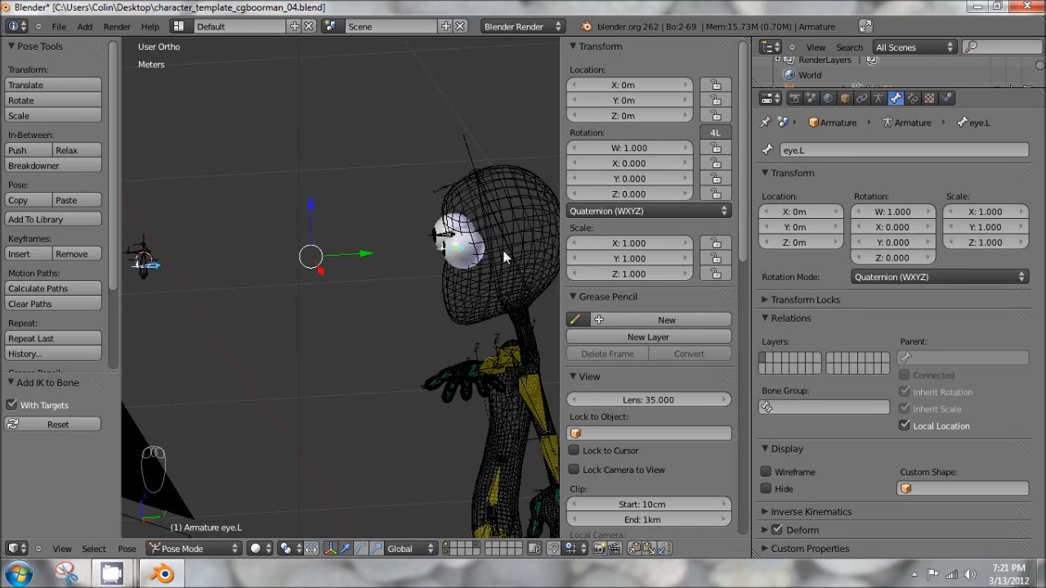
- Set the Chain Length of eye.L's IK constraint to 1
left_click(913, 98)
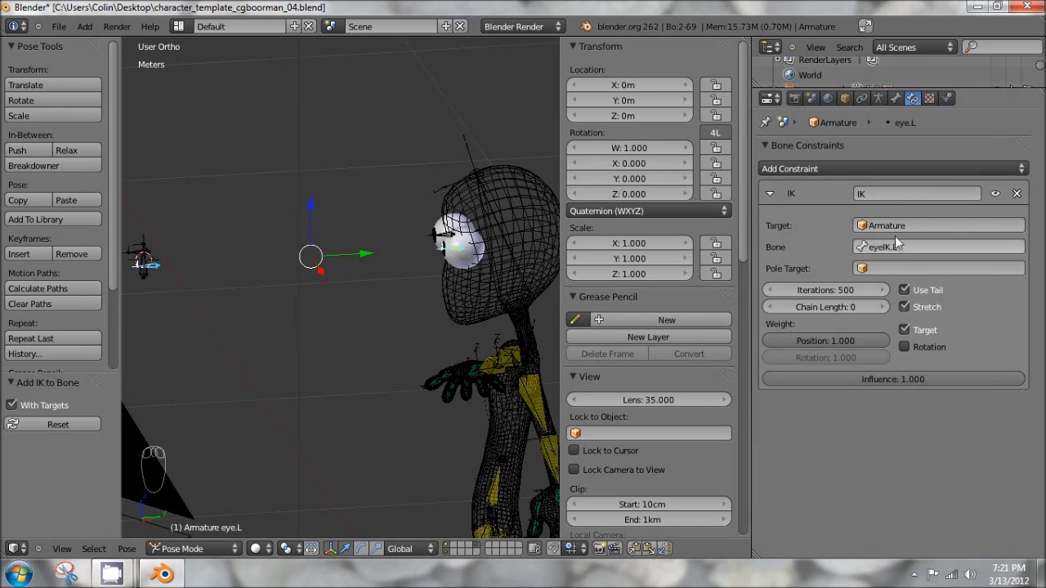
middle_click_drag(370, 288, 396, 270)
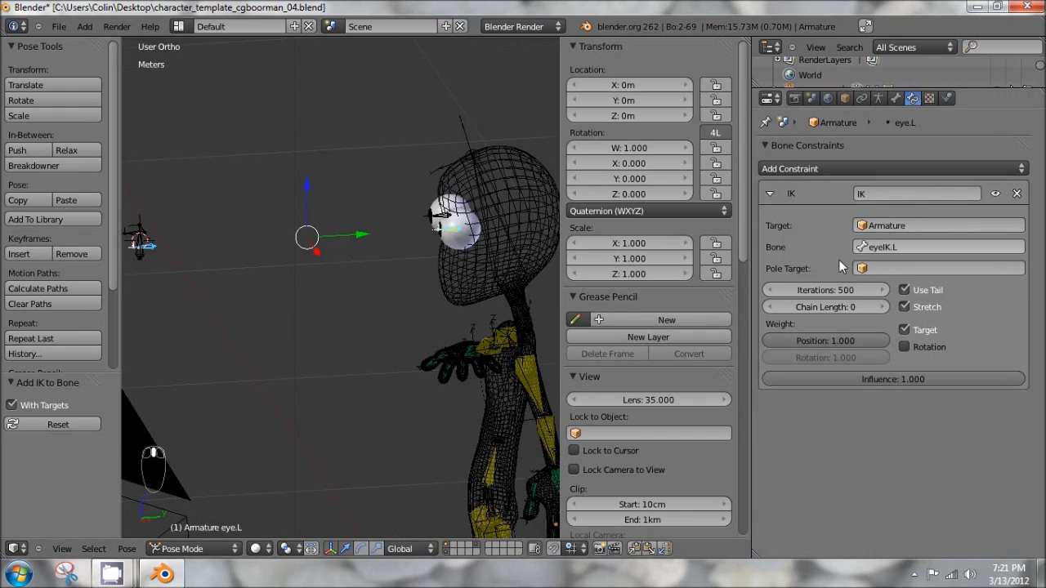
left_click(881, 305)
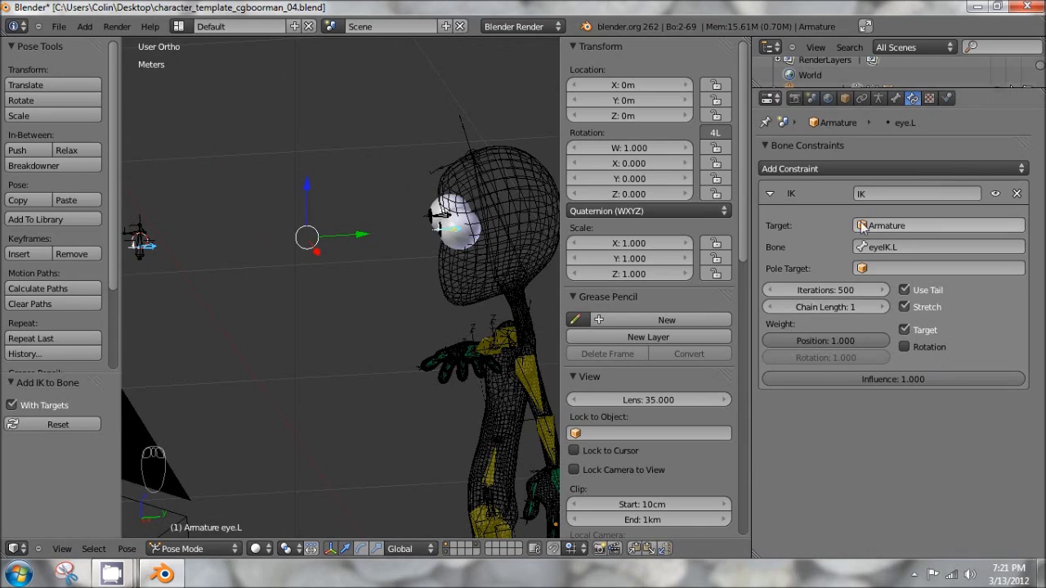
scroll(470, 327, "down", 3)
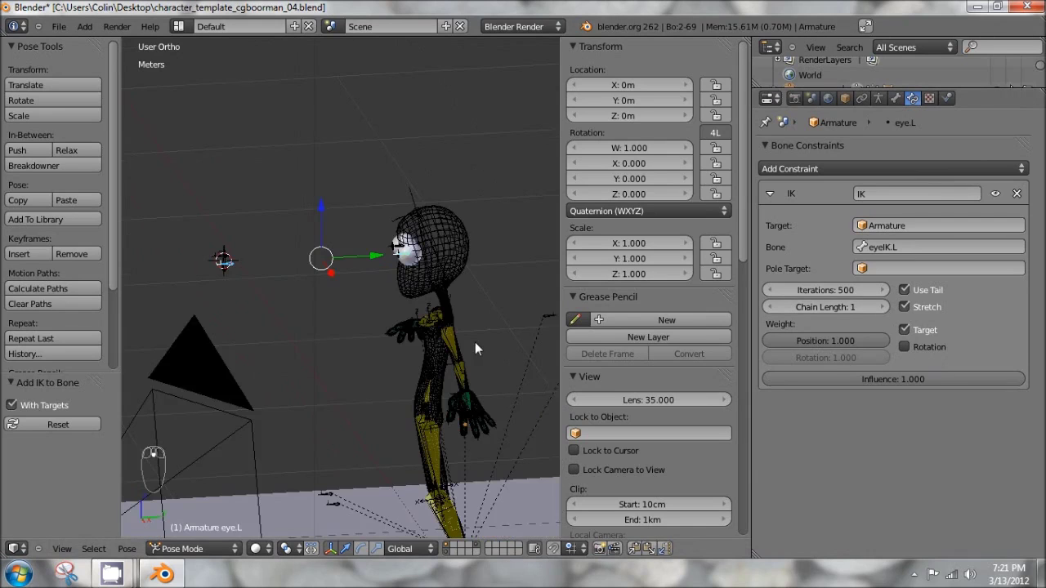
middle_click_drag(501, 364, 462, 321)
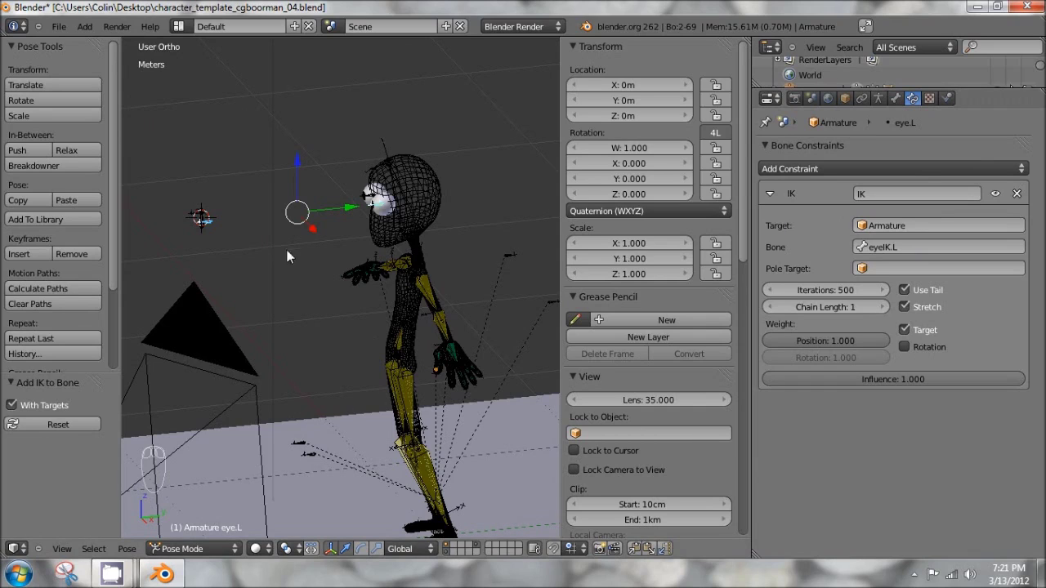
- Examine the elbowIK.R bone behind the character's arm and the IK constraint settings of eye.L
middle_click_drag(264, 217, 273, 237, "shift")
scroll(338, 226, "up", 2)
middle_click_drag(339, 232, 276, 219, "shift")
scroll(343, 240, "down", 2)
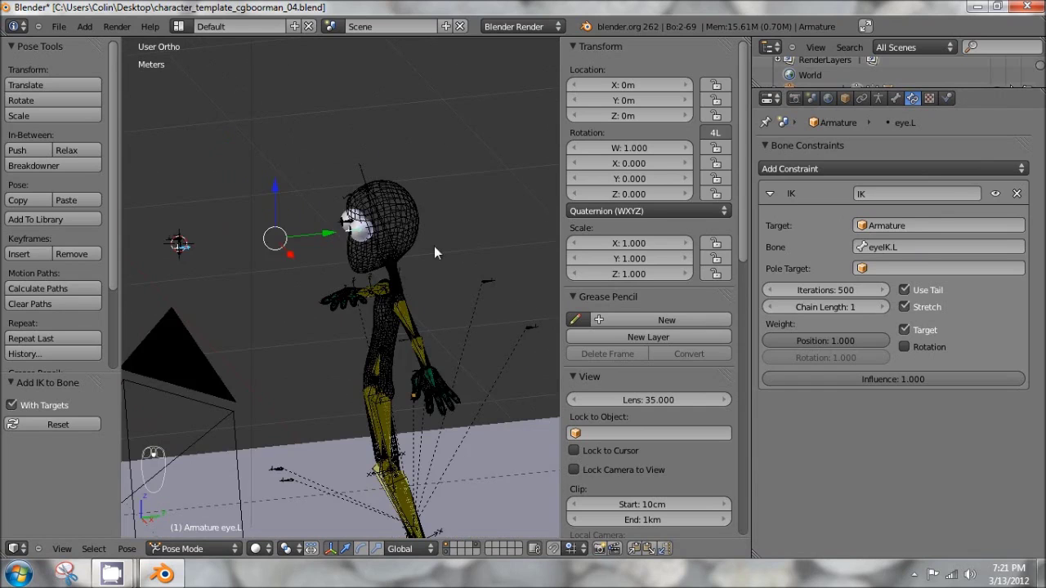
middle_click_drag(487, 345, 532, 317)
right_click(527, 323)
right_click(470, 282)
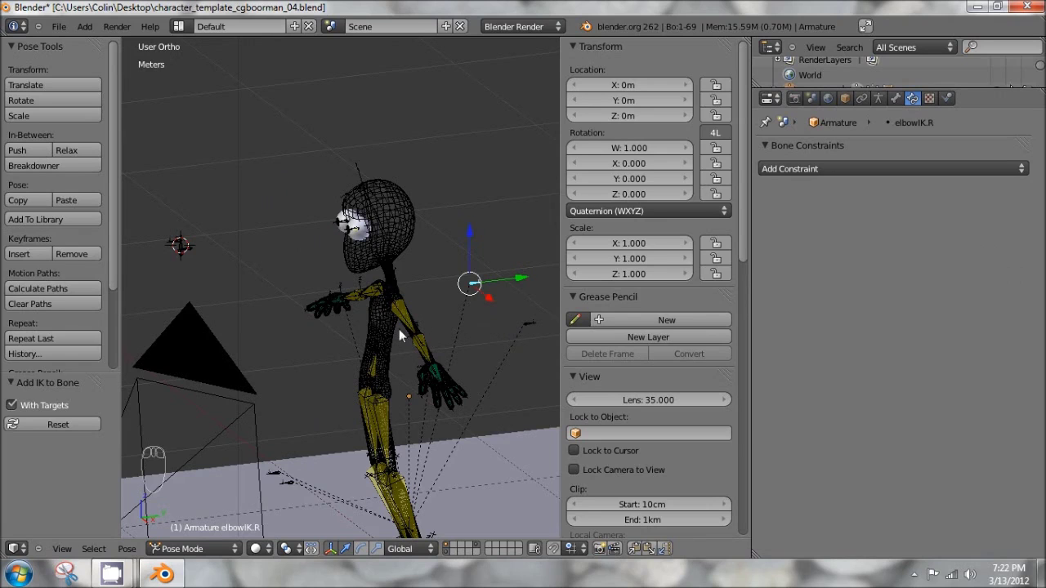
middle_click_drag(185, 265, 242, 251, "shift")
right_click(412, 215)
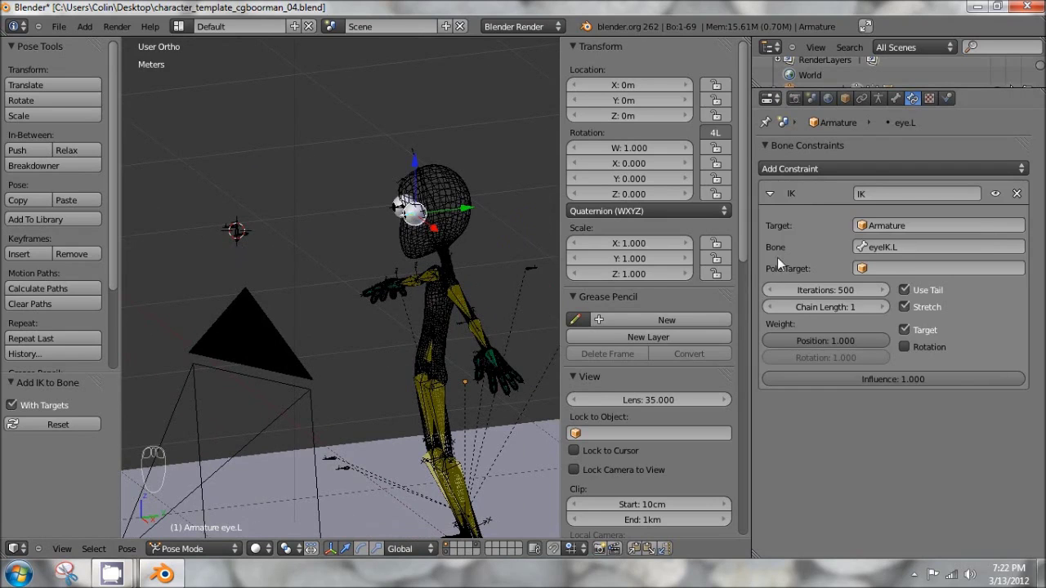
middle_click_drag(312, 228, 419, 193)
key("Tab")
scroll(419, 193, "up", 5)
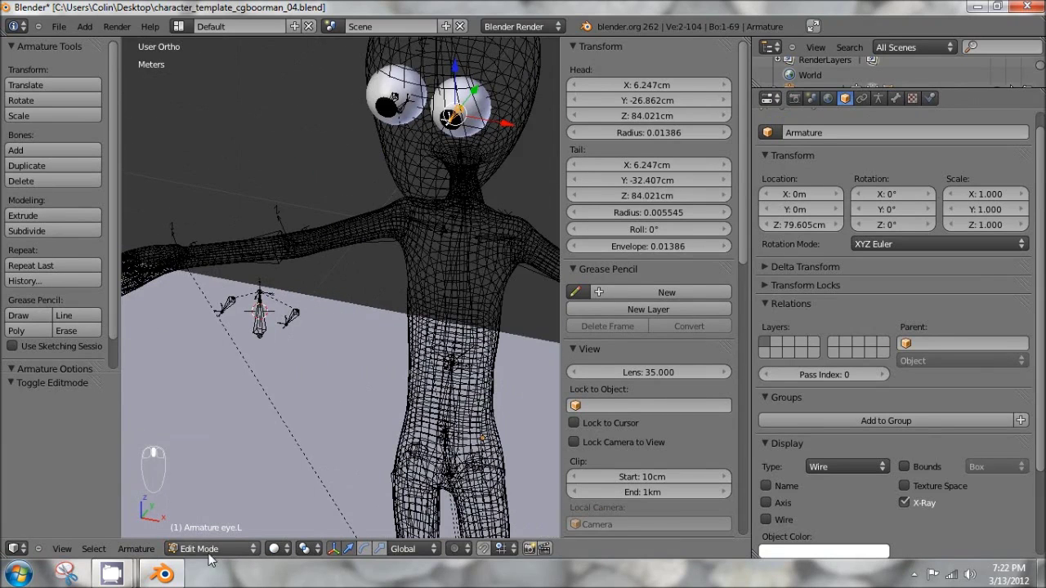
key("Tab")
left_click(190, 548)
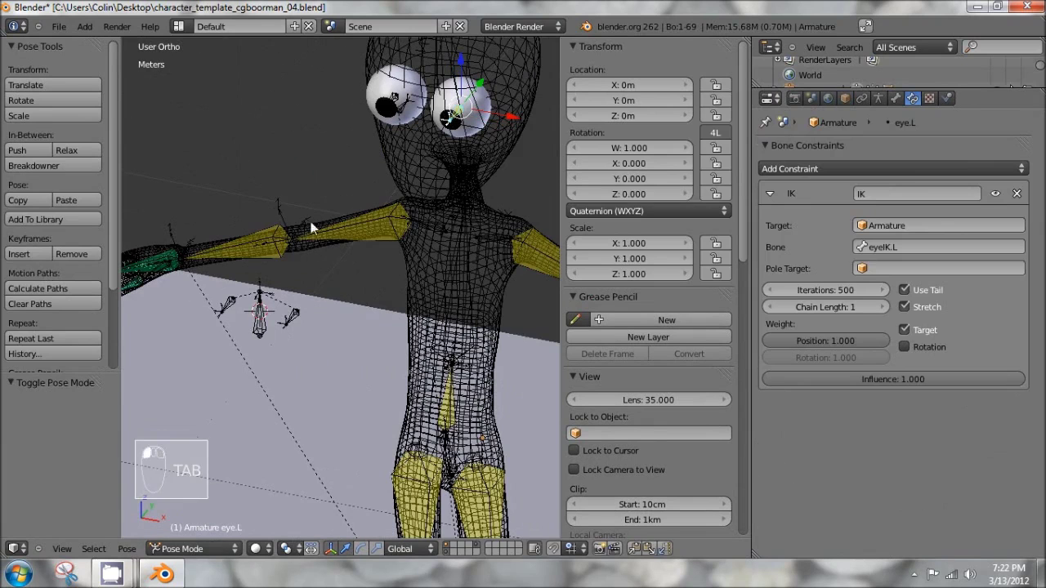
- Select the eyeIK.L target bone and move it freely in front of the face to test the left eye's tracking
middle_click_drag(417, 214, 383, 254, "shift")
right_click(264, 360)
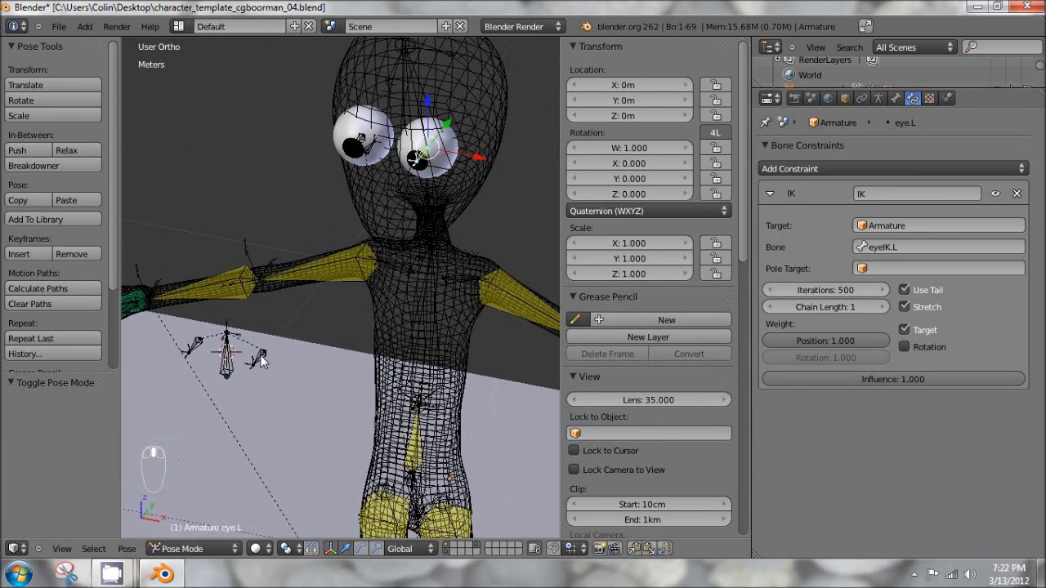
middle_click_drag(268, 357, 303, 310)
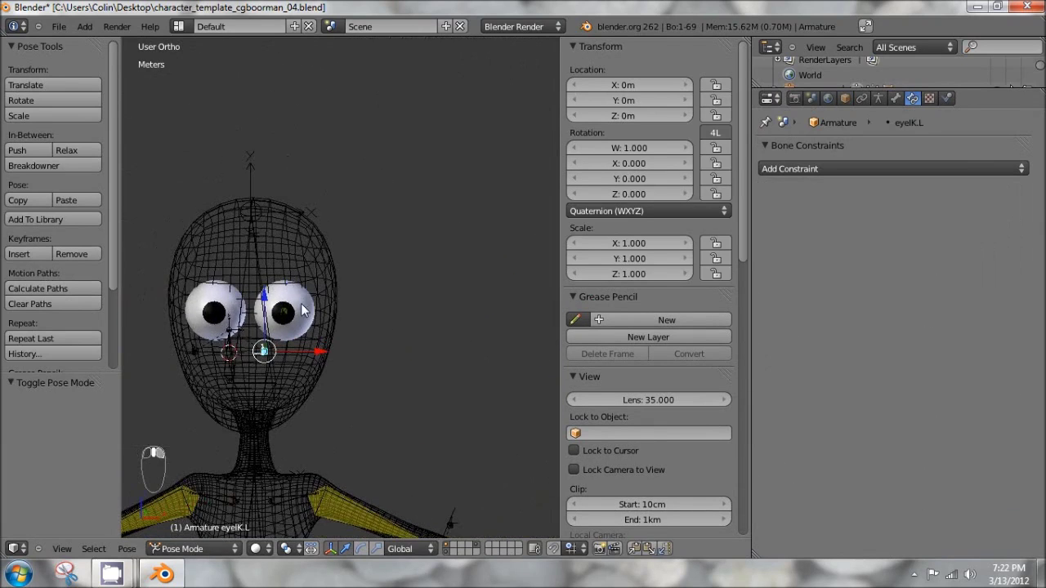
key("g")
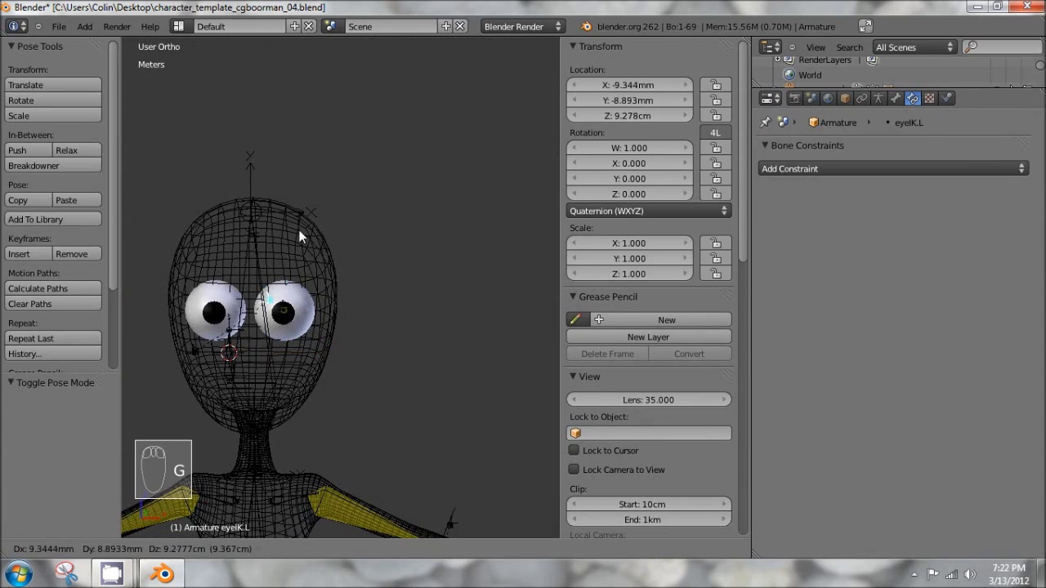
left_click(409, 236)
middle_click_drag(278, 335, 442, 229)
key("g")
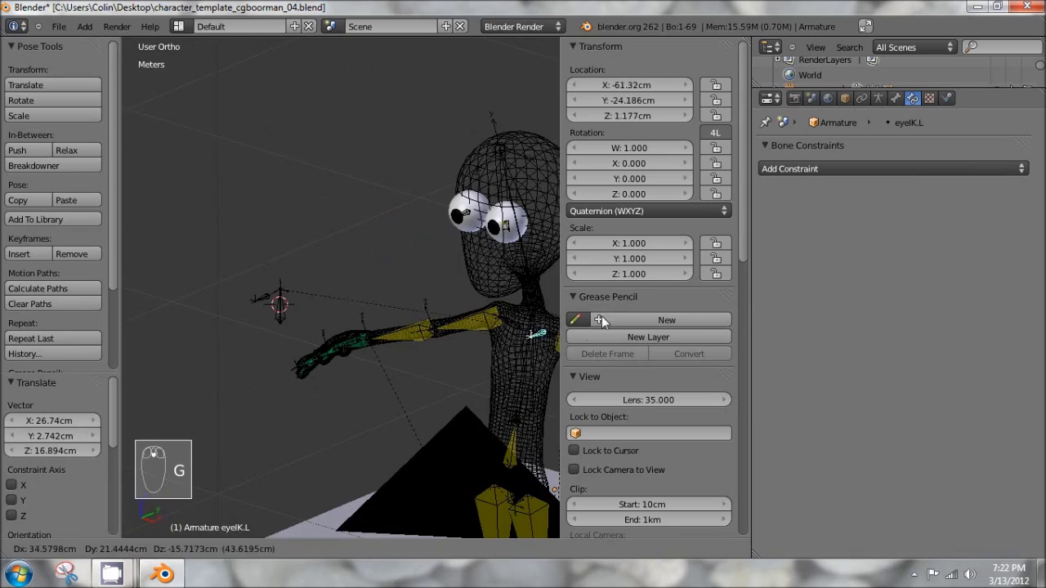
key("Escape")
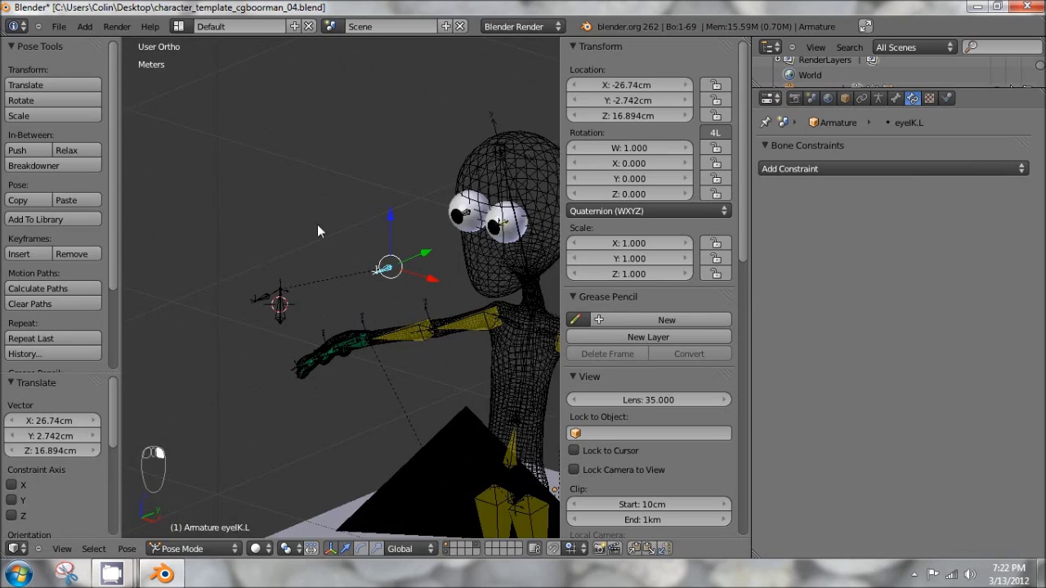
- Clear the pose rotation and location of eyeIK.L to return it to its rest position
key("alt+r")
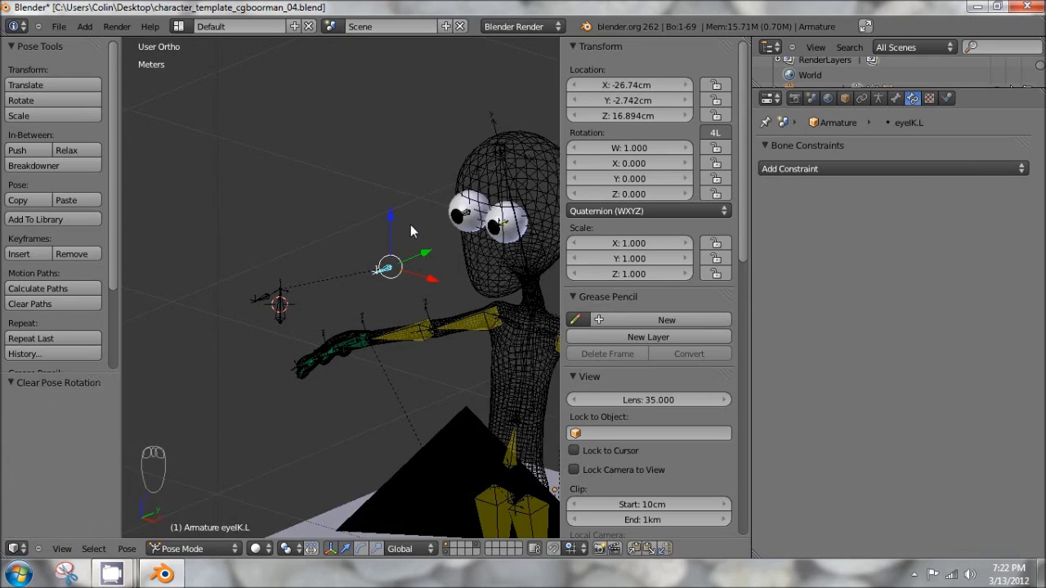
key("ctrl+r")
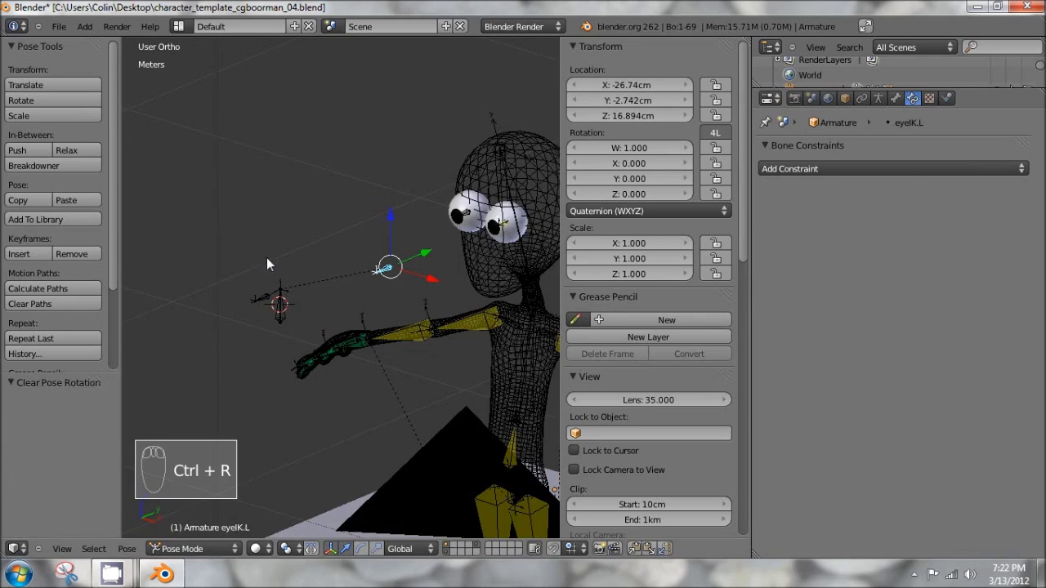
key("alt+r")
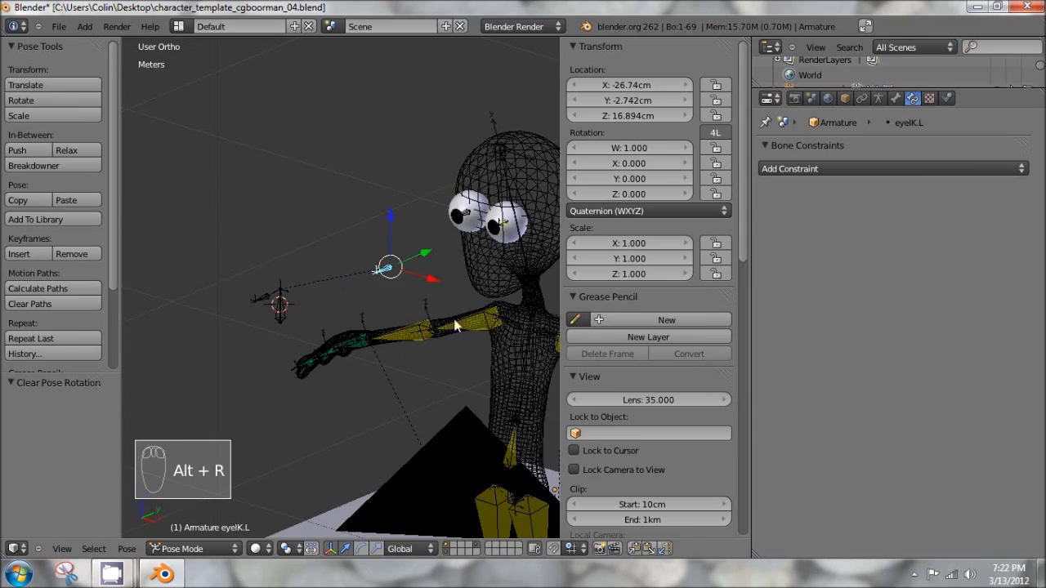
middle_click_drag(422, 251, 443, 253)
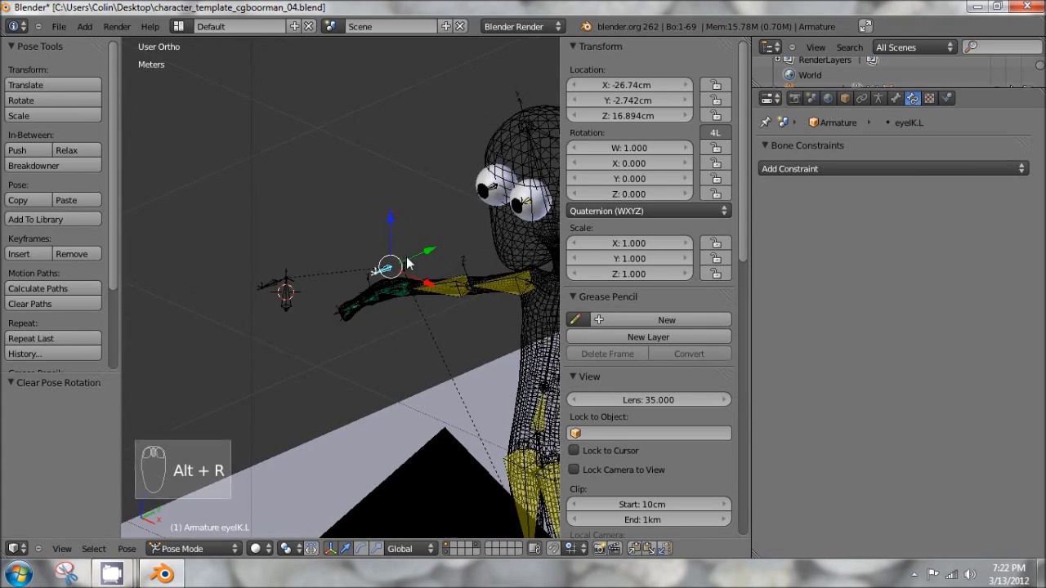
key("alt+g")
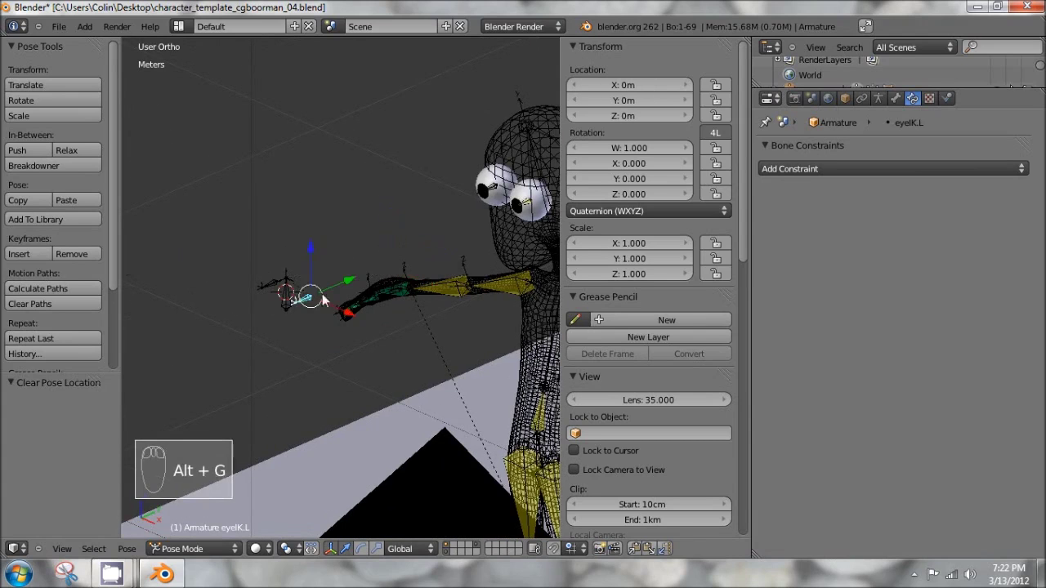
- Add an IK constraint to the eye.R bone with eyeIK.R as its target and a Chain Length of 1
middle_click_drag(364, 282, 478, 224)
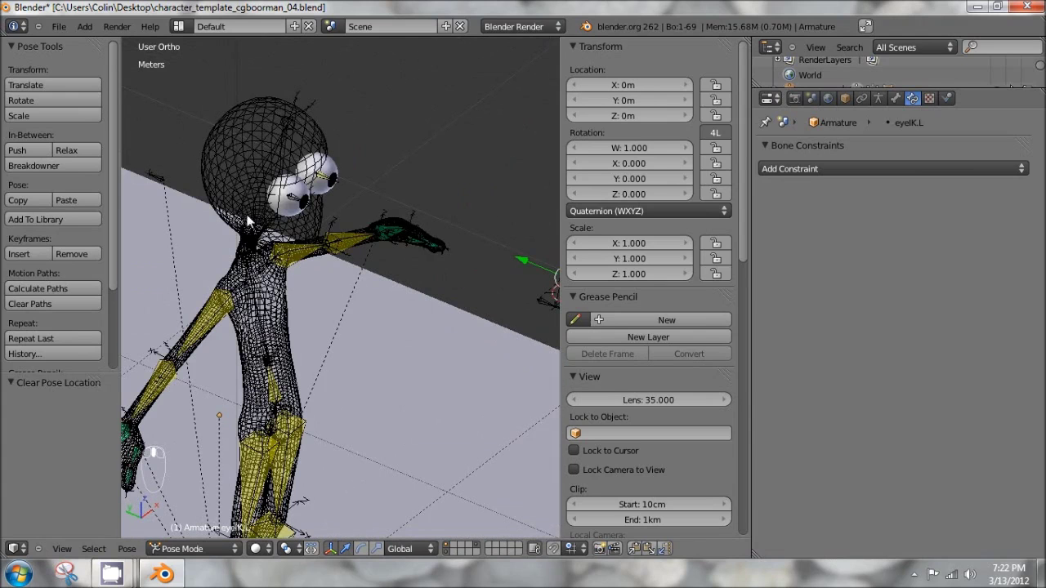
right_click(298, 203)
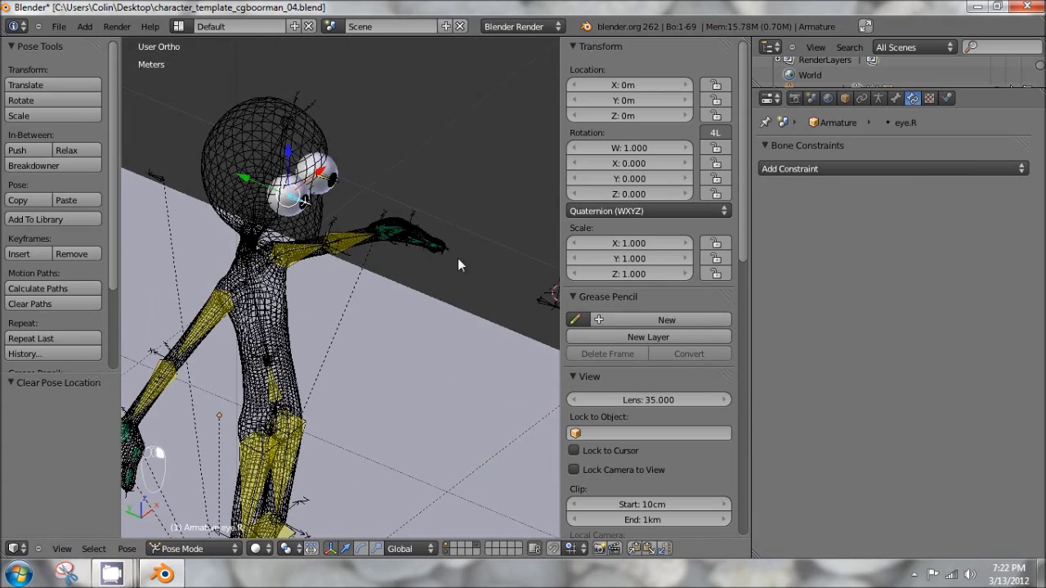
middle_click_drag(461, 264, 485, 280)
right_click(480, 276)
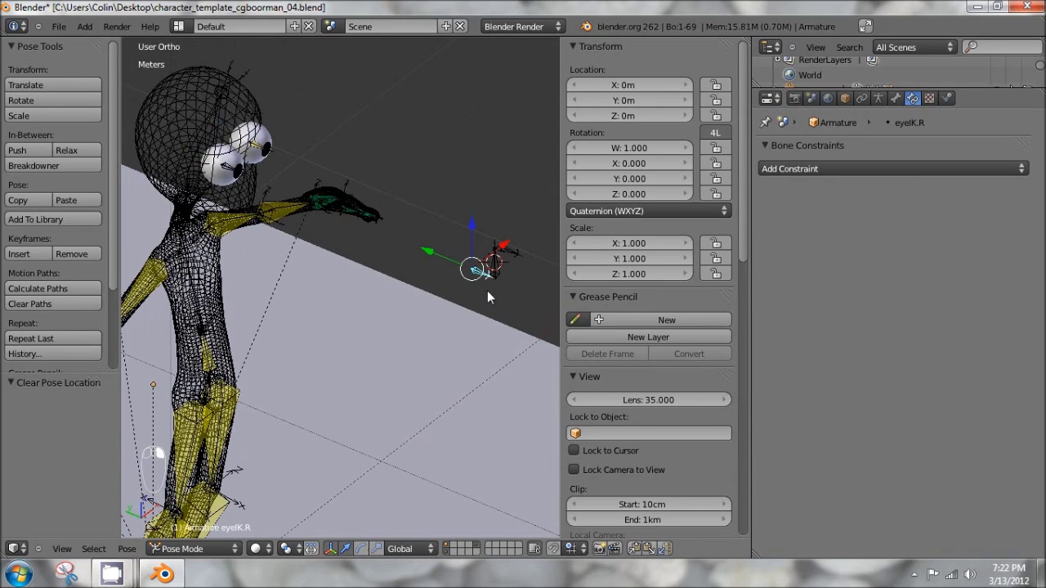
right_click(234, 170)
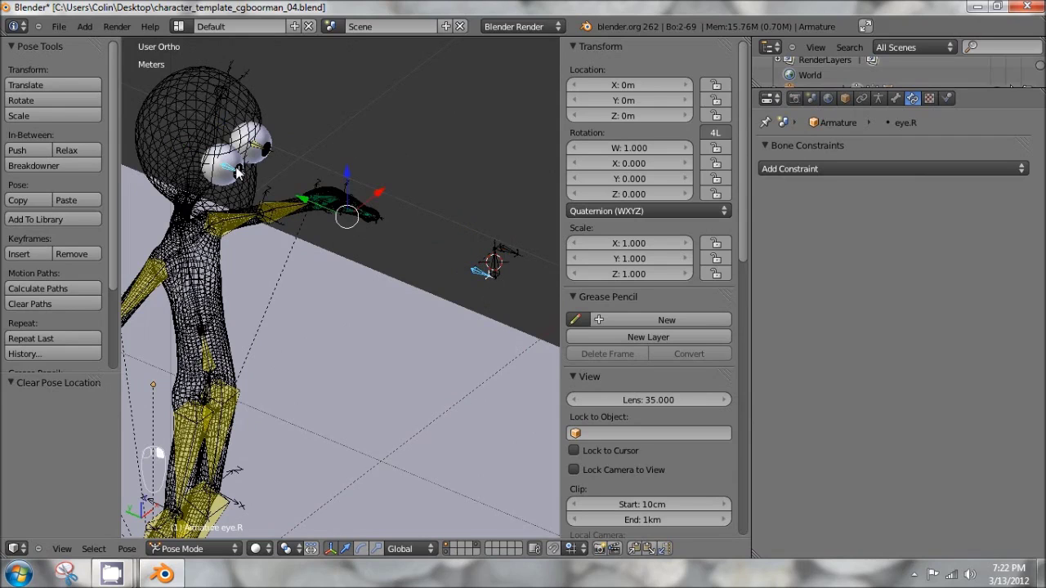
key("shift+i")
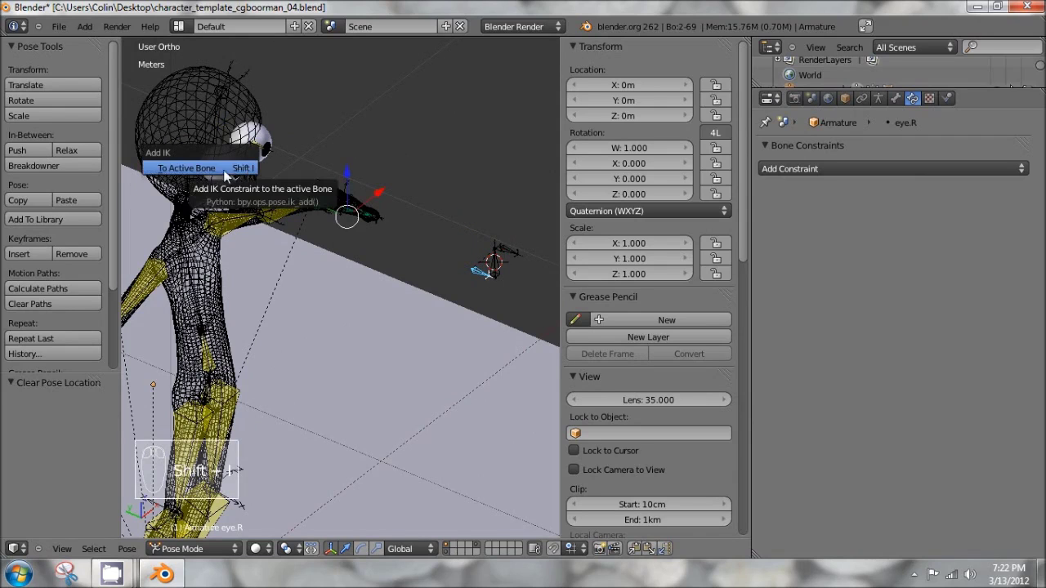
left_click(215, 168)
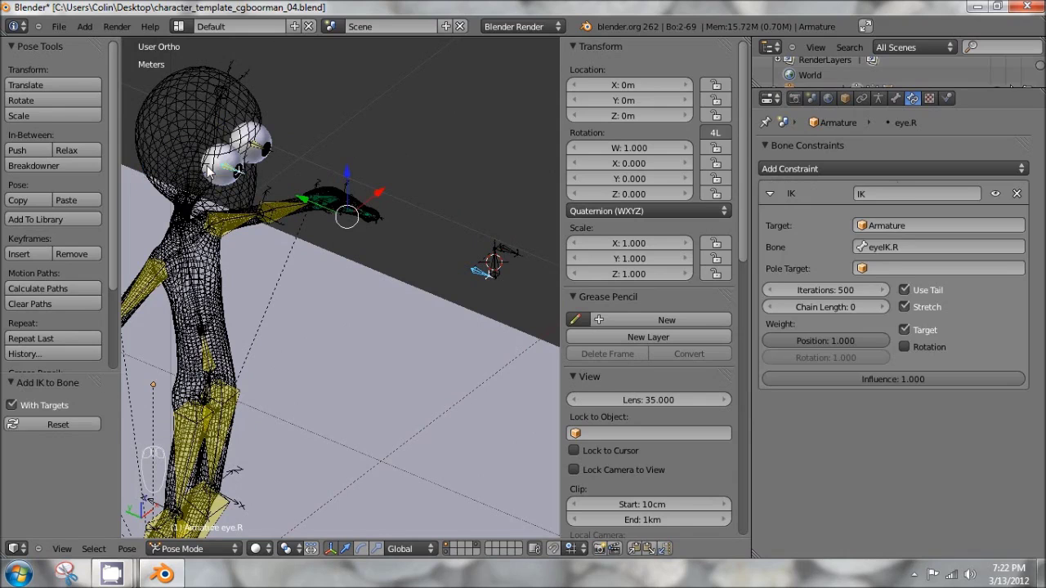
left_click(881, 306)
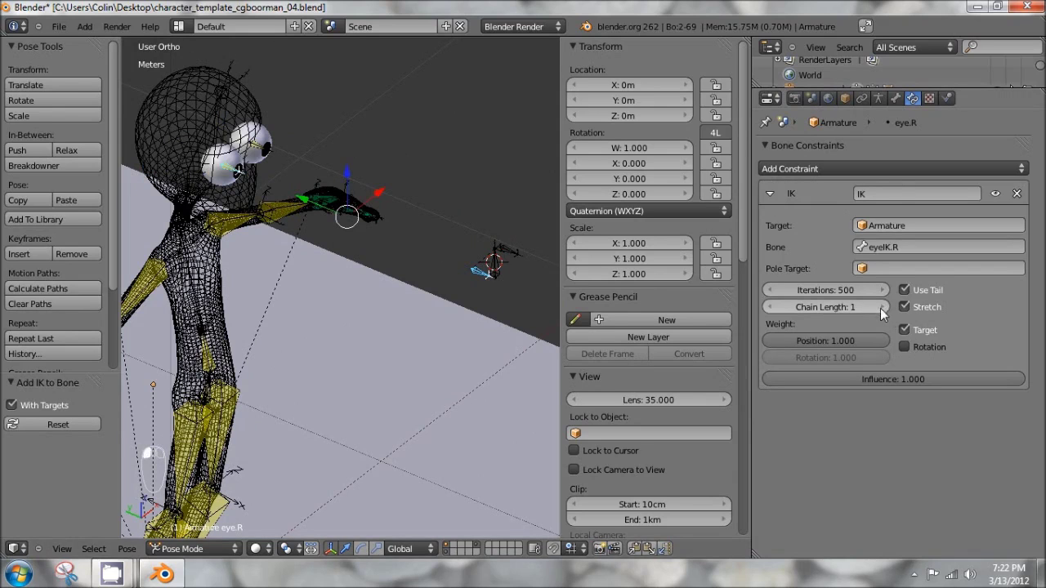
- Select the eye_target bone and try moving it around to test both eyes' tracking, then cancel the move
middle_click_drag(347, 219, 460, 272)
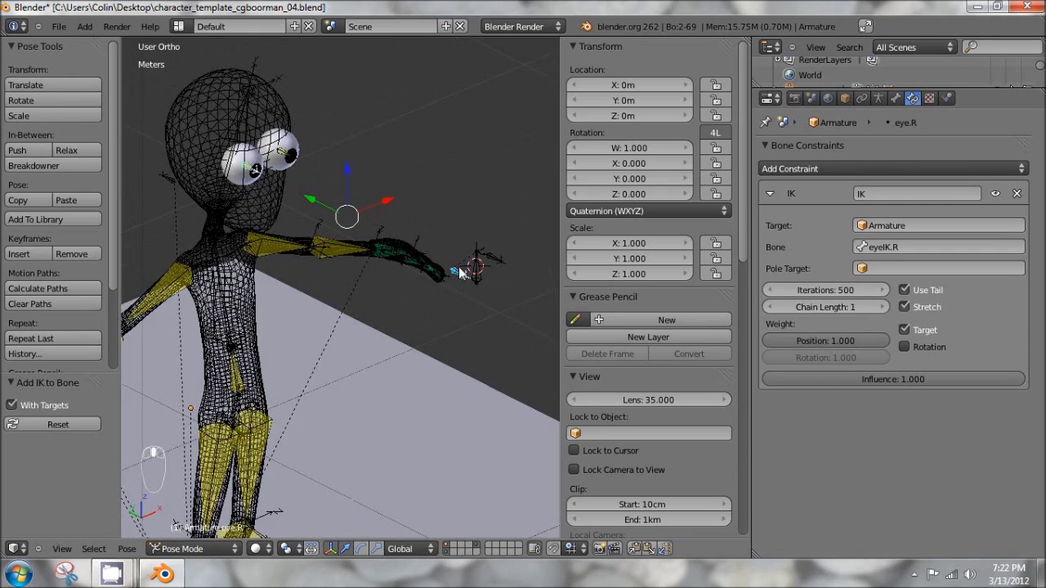
right_click(479, 273)
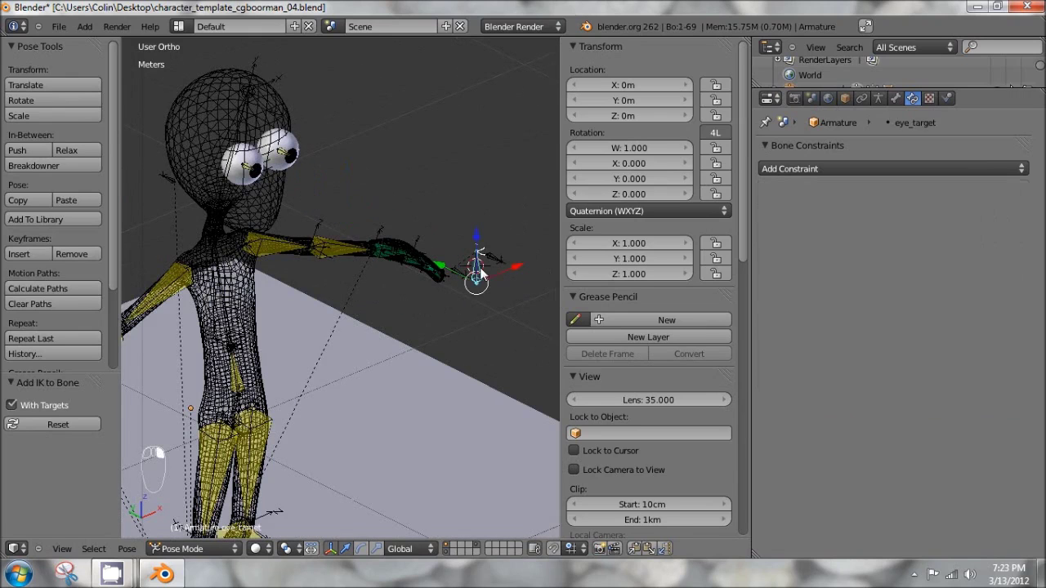
middle_click_drag(486, 271, 363, 253)
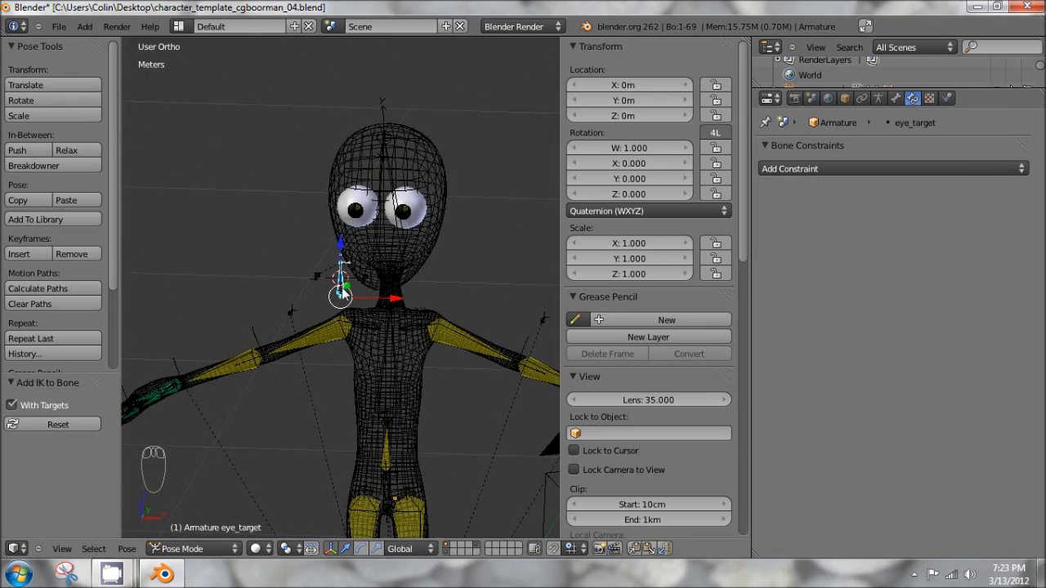
key("g")
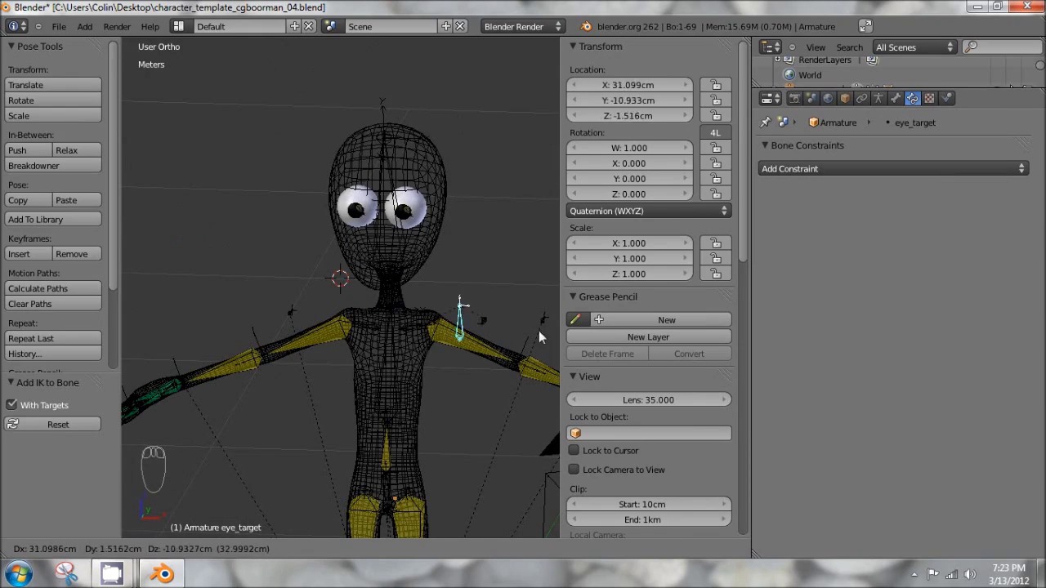
right_click(513, 120)
- Switch to Object Mode and rename the character's right eyeball sphere as eye.R
middle_click_drag(374, 106, 284, 246)
scroll(393, 251, "up", 6)
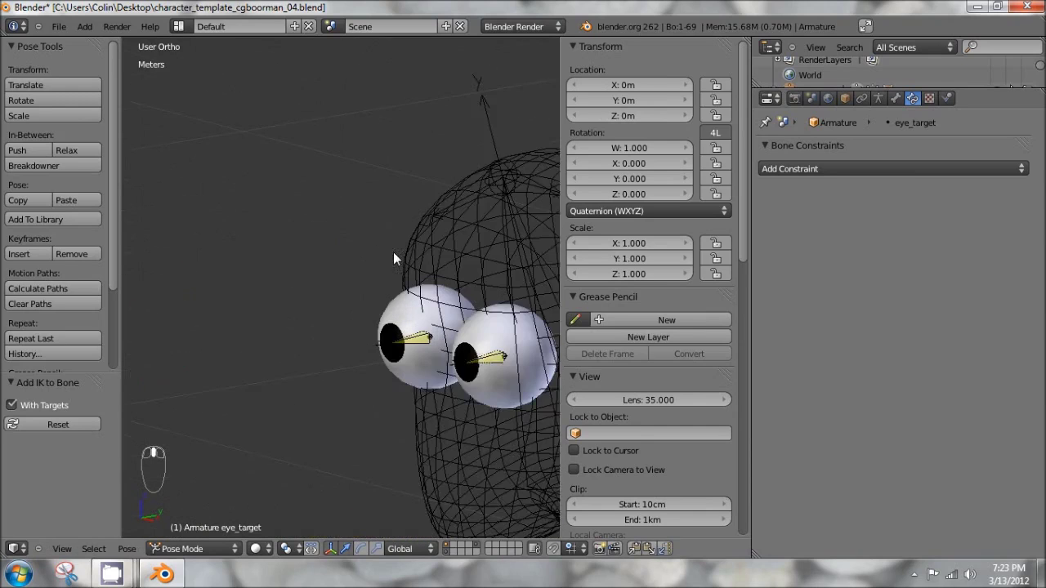
middle_click_drag(372, 208, 287, 151)
scroll(311, 171, "down", 5)
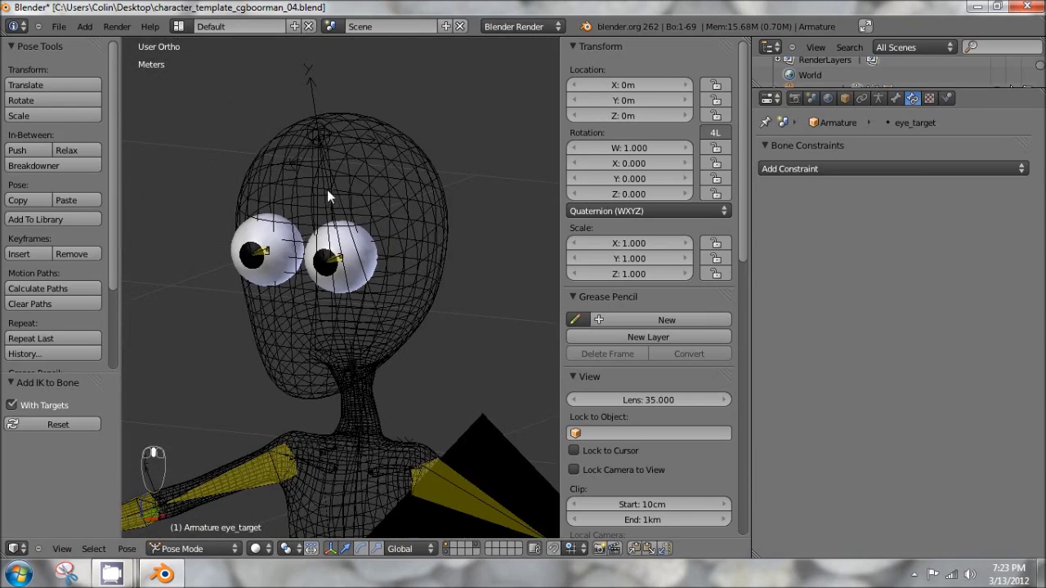
right_click(263, 257)
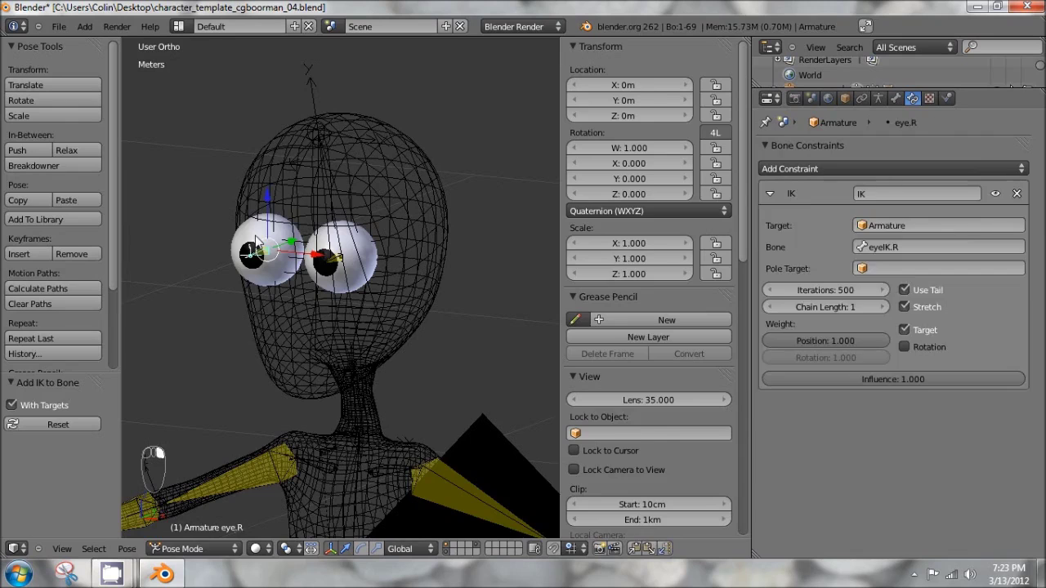
key("ctrl+Tab")
right_click(243, 250)
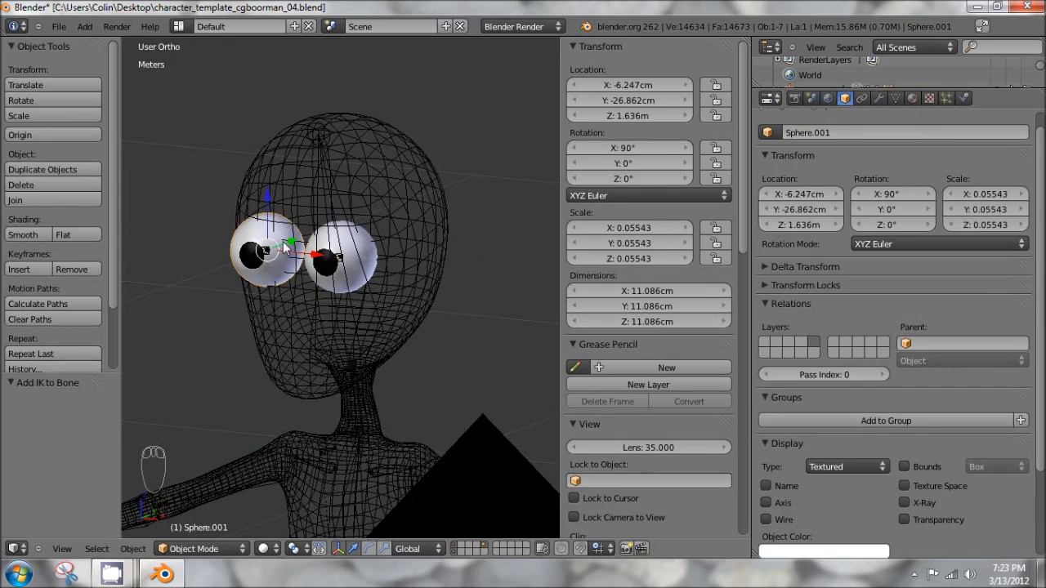
scroll(319, 206, "up", 3)
middle_click_drag(317, 202, 399, 230, "shift")
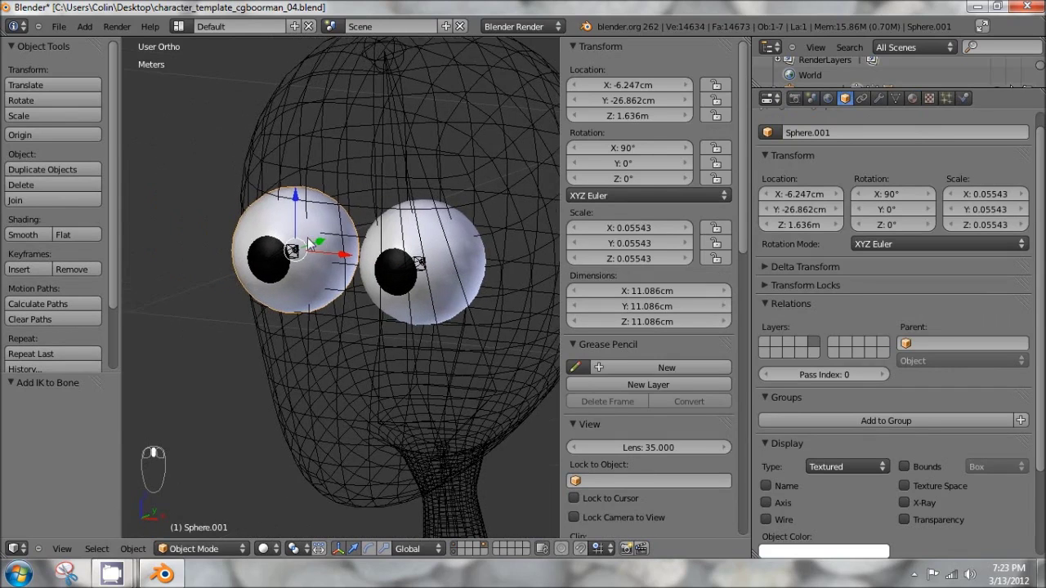
left_click(854, 137)
type("eye.R")
key("Return")
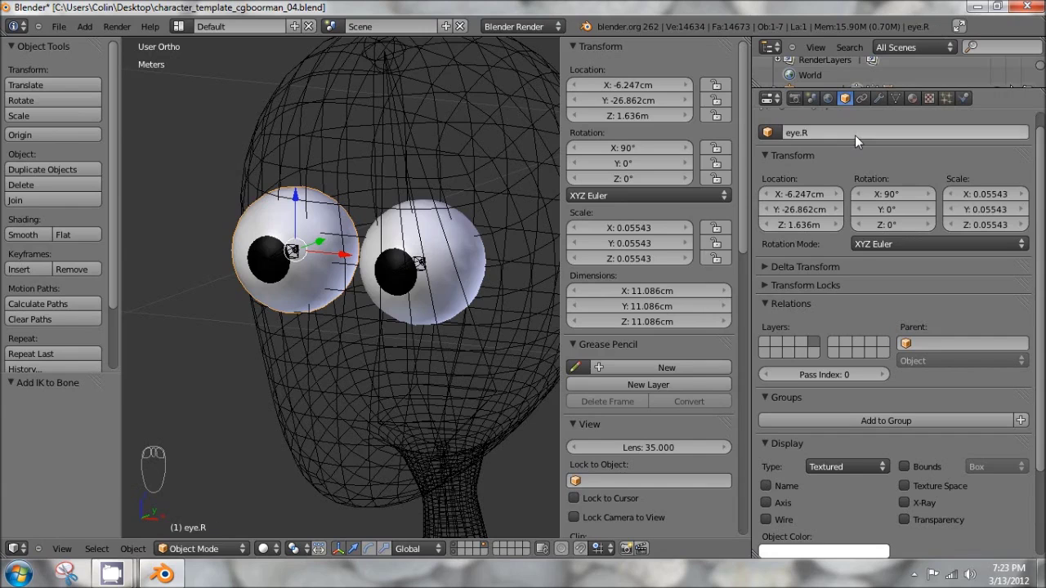
- Rename the character's left eyeball sphere as eye.L
right_click(458, 239)
right_click(454, 231)
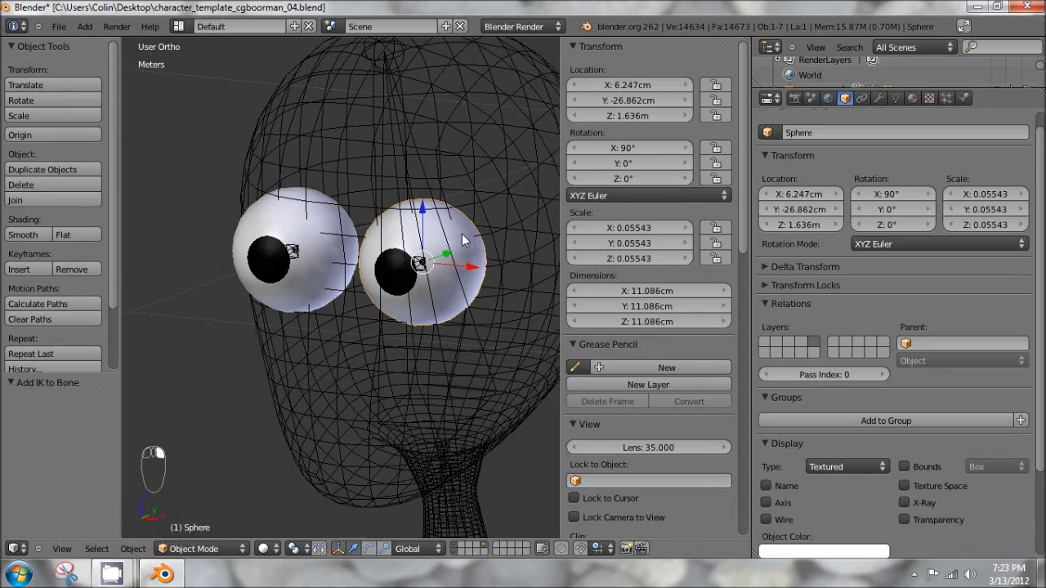
left_click(828, 134)
type("eye")
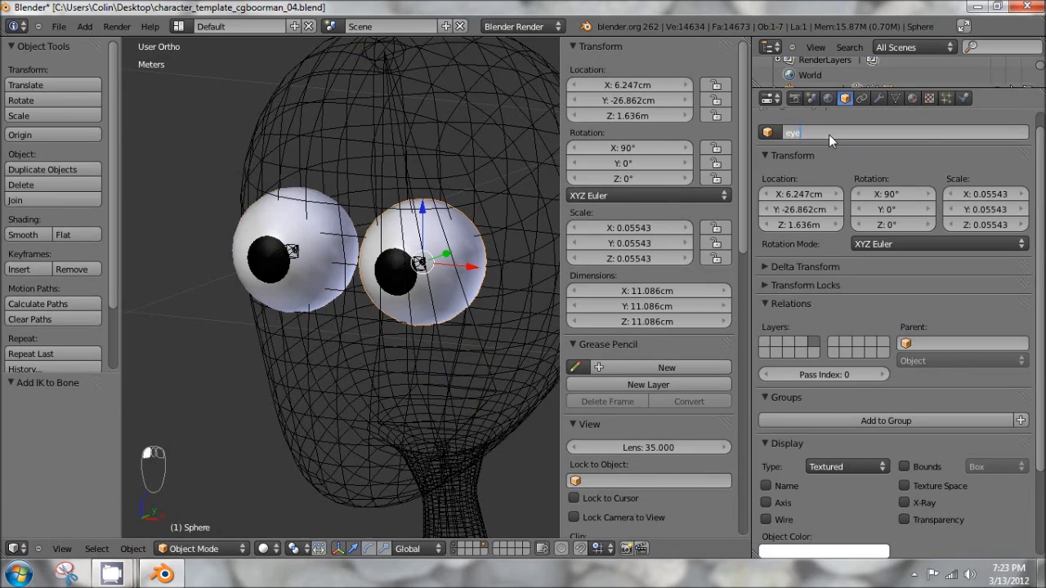
type(".L")
key("Return")
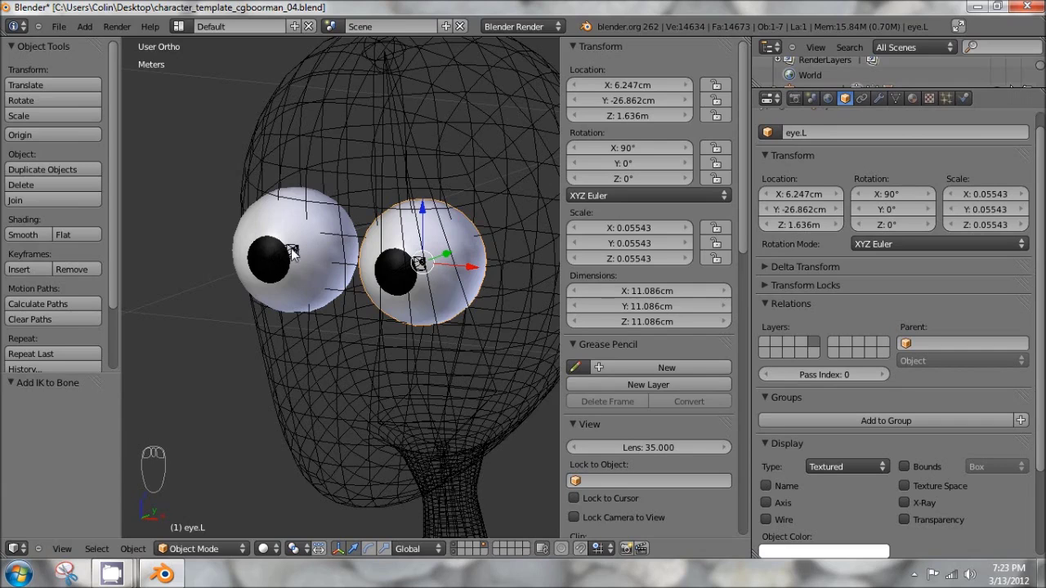
- Parent the eye.R eyeball sphere to the armature's eye.R bone using the Bone parent type
middle_click_drag(331, 266, 321, 209)
right_click(323, 211)
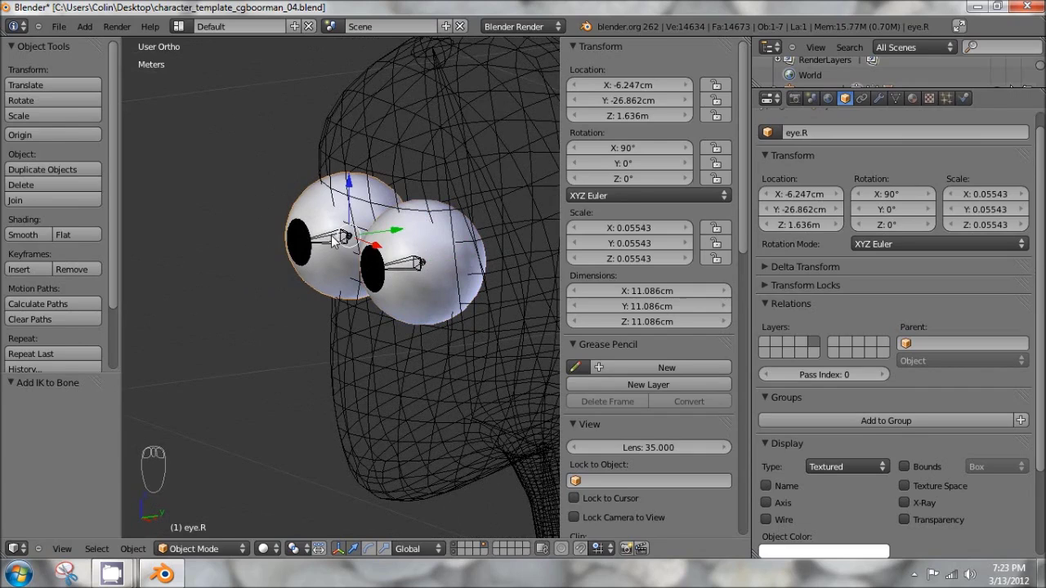
right_click(331, 237, "shift")
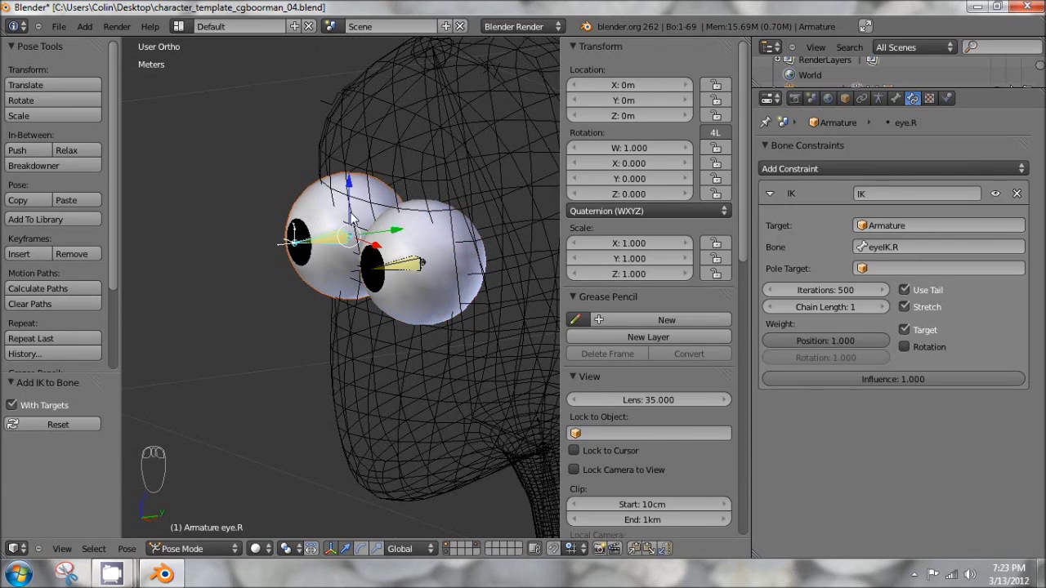
right_click(327, 233)
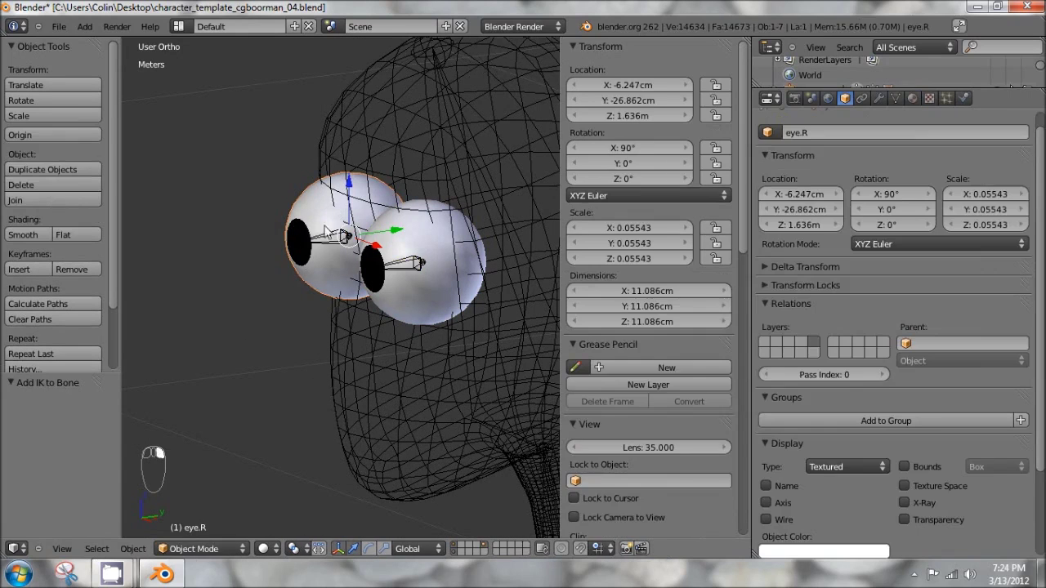
key("ctrl+z")
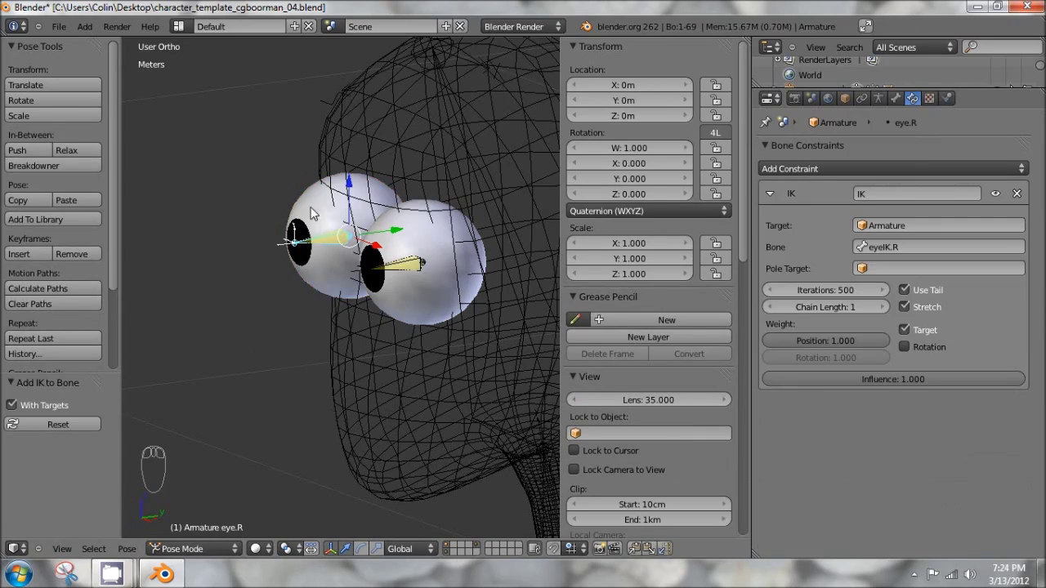
right_click(327, 237)
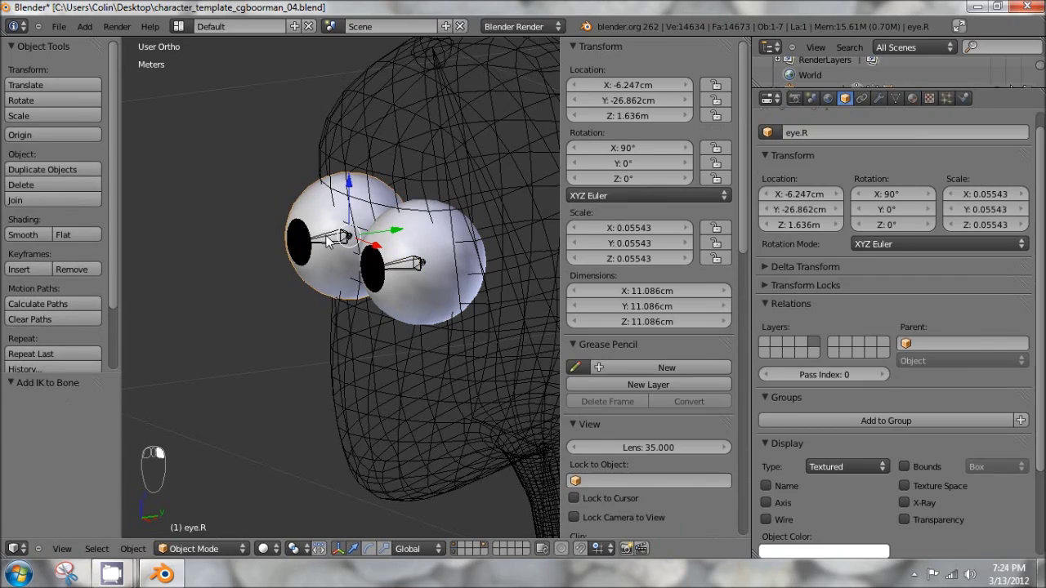
key("ctrl+z")
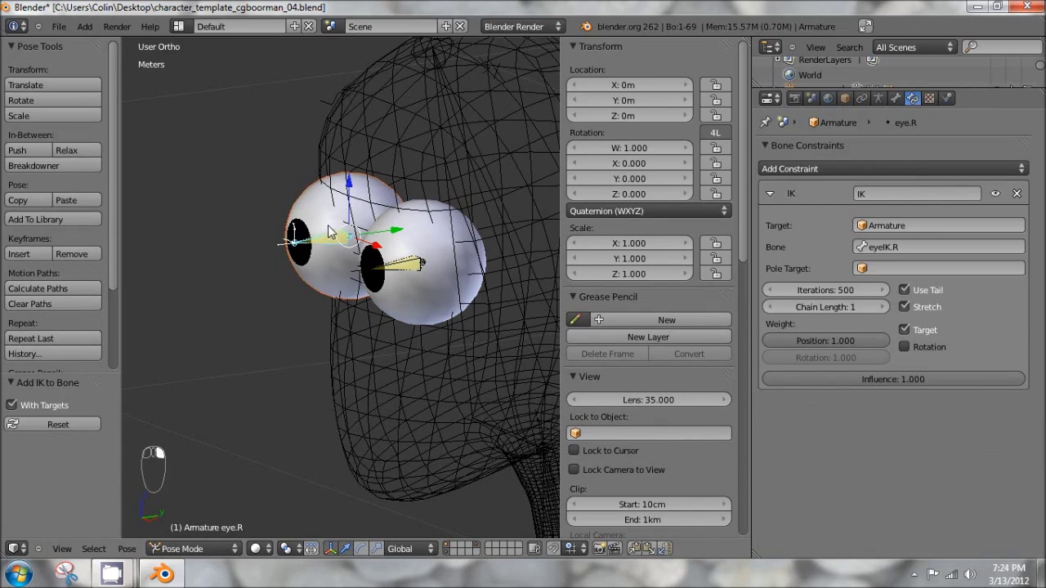
key("ctrl+p")
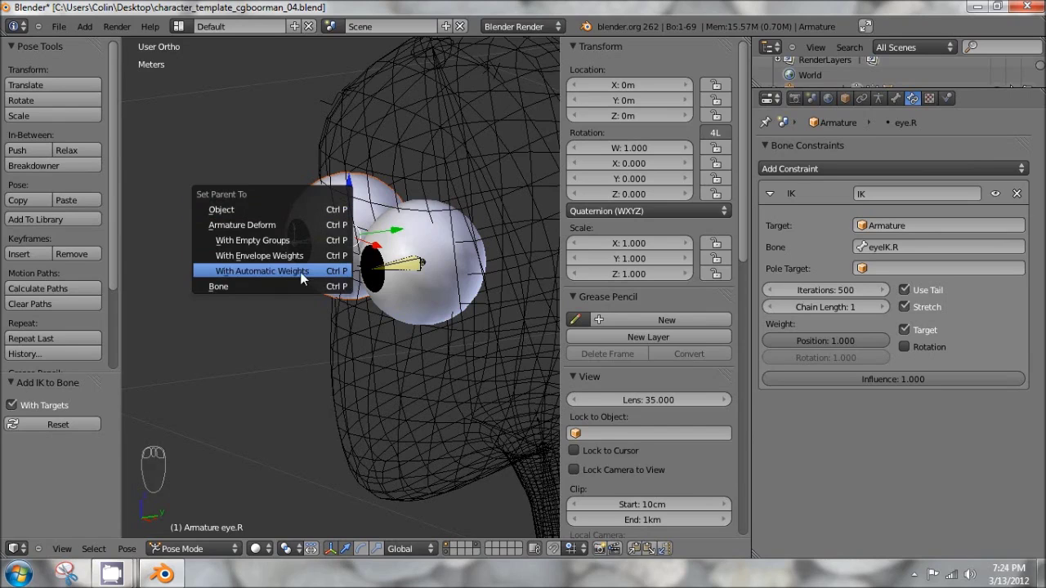
left_click(233, 287)
right_click(338, 233)
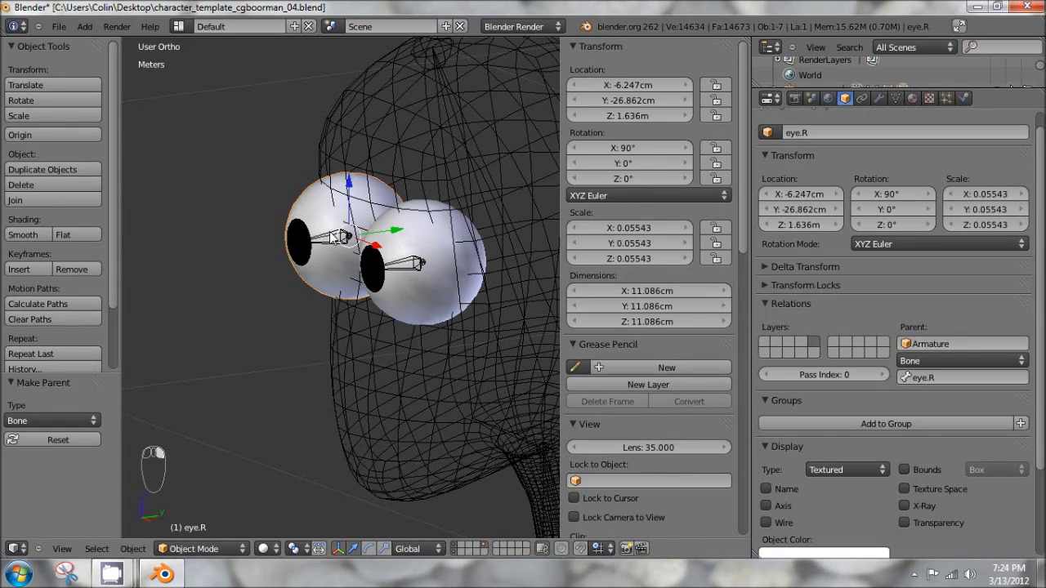
right_click(338, 236)
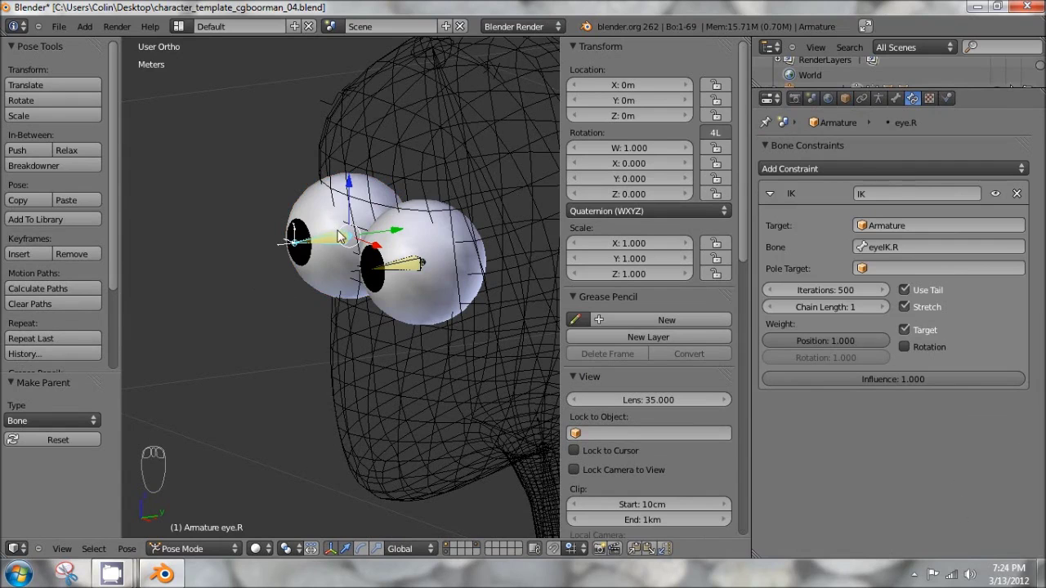
- Parent the eye.L eyeball sphere to the armature's eye.L bone using the Bone parent type
key("ctrl+Tab")
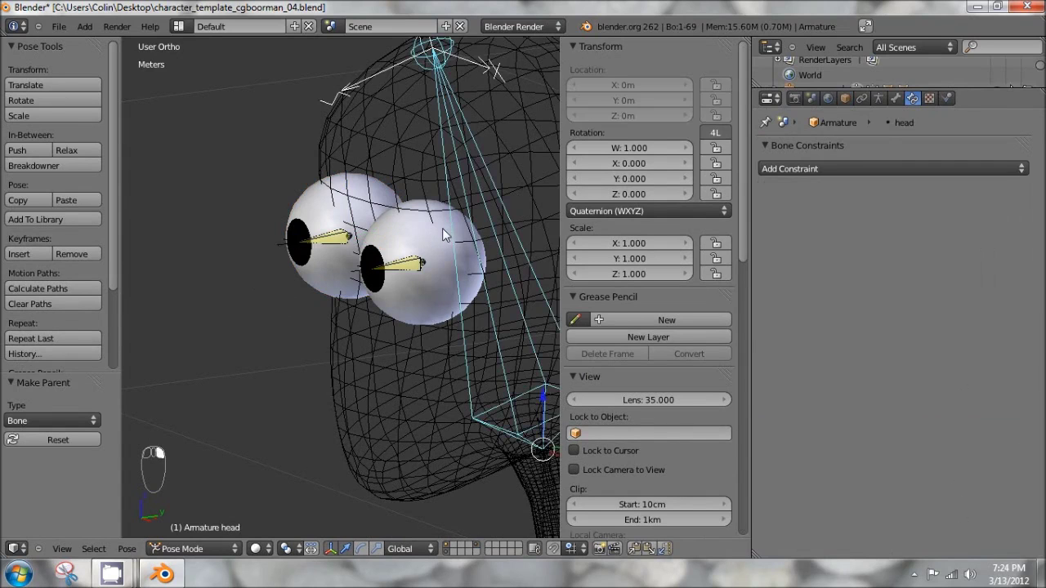
right_click(424, 238)
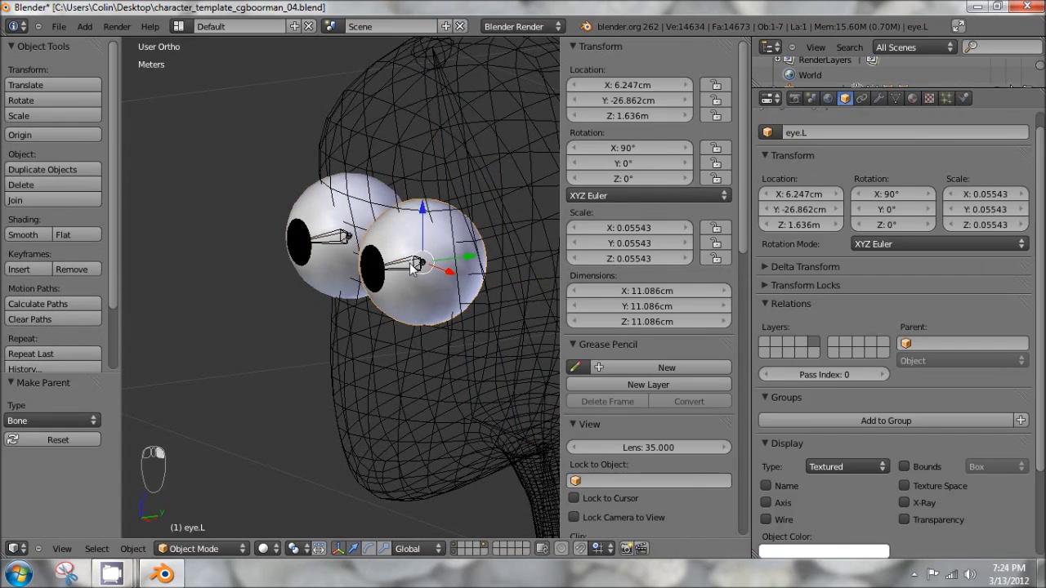
right_click(409, 270)
key("ctrl+Tab")
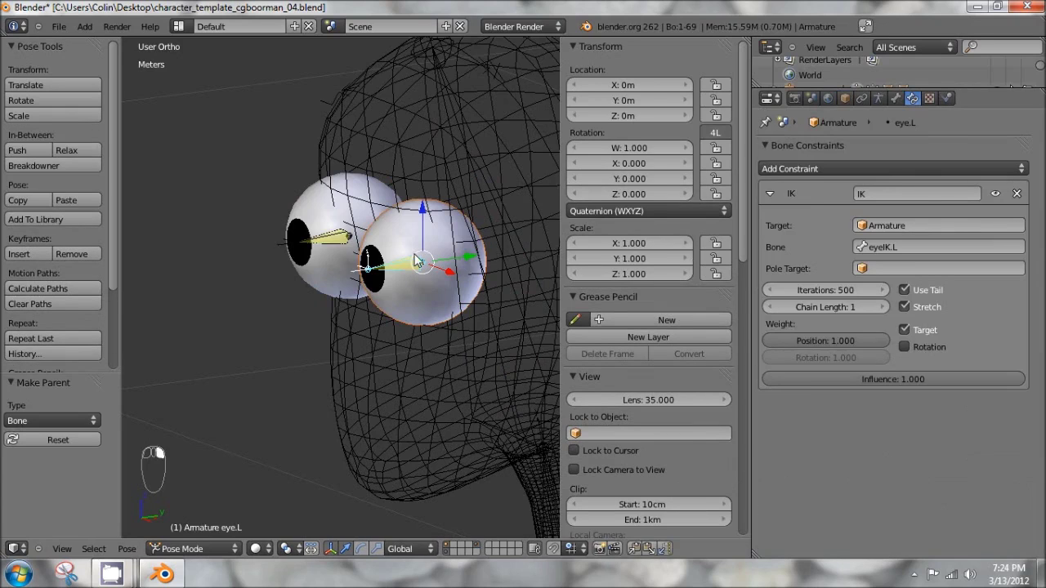
key("ctrl+p")
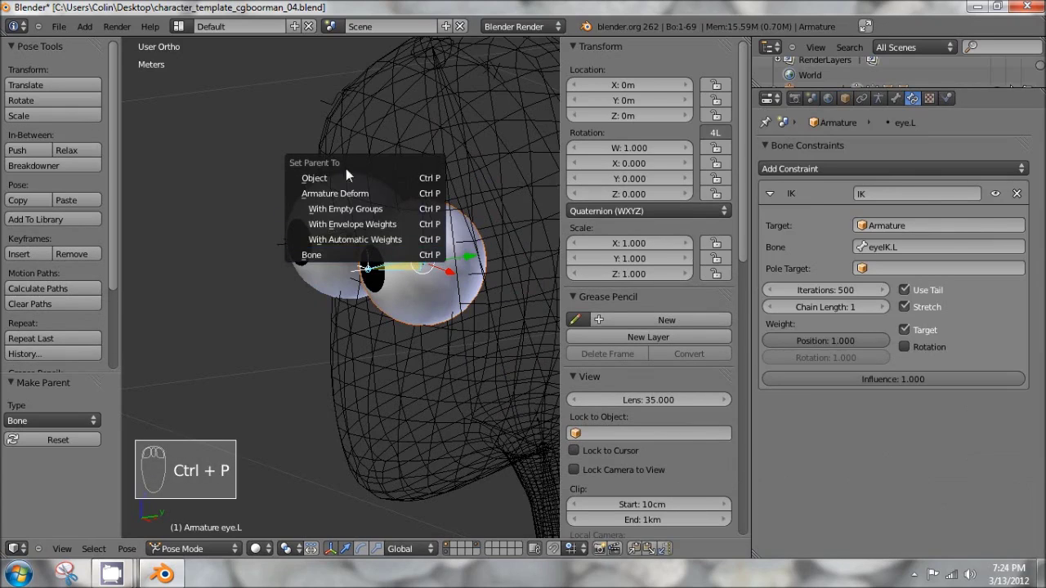
left_click(317, 257)
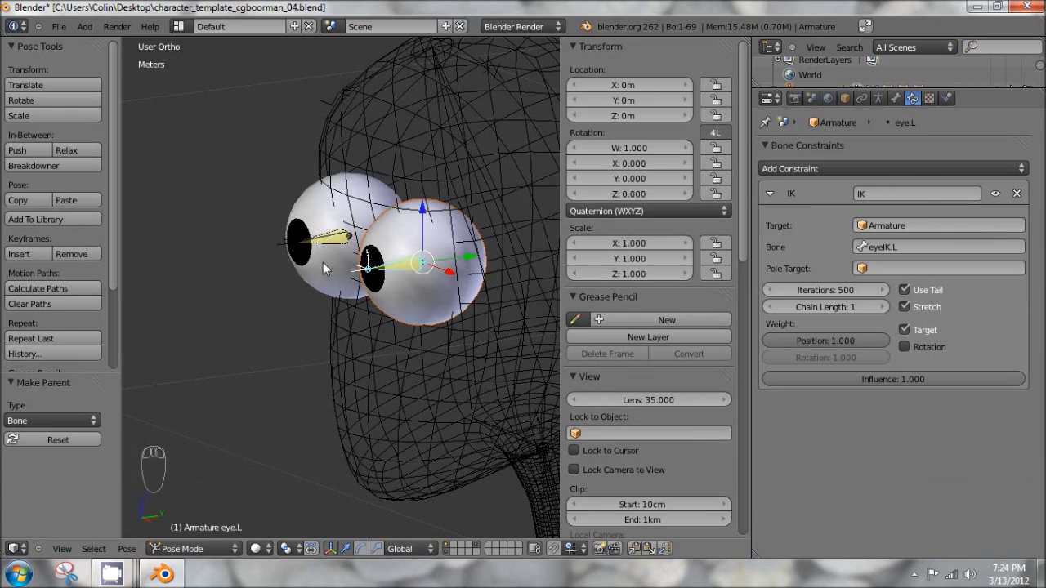
- Select the eye_target bone and try moving it to test whether both eyeballs track it, then cancel the move
key("KP_1")
scroll(419, 272, "down", 3)
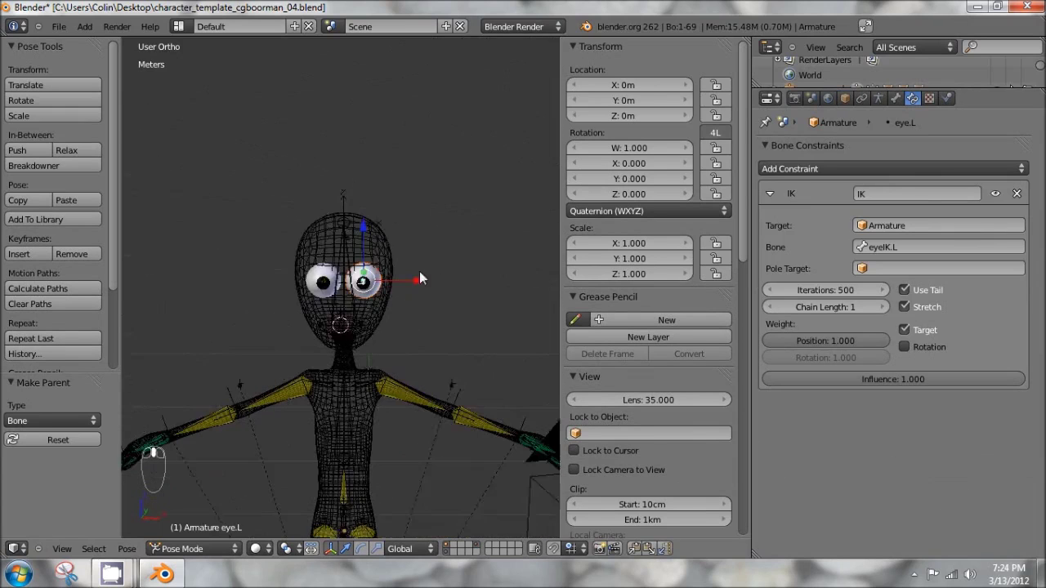
right_click(349, 357)
middle_click_drag(350, 357, 390, 311)
key("g")
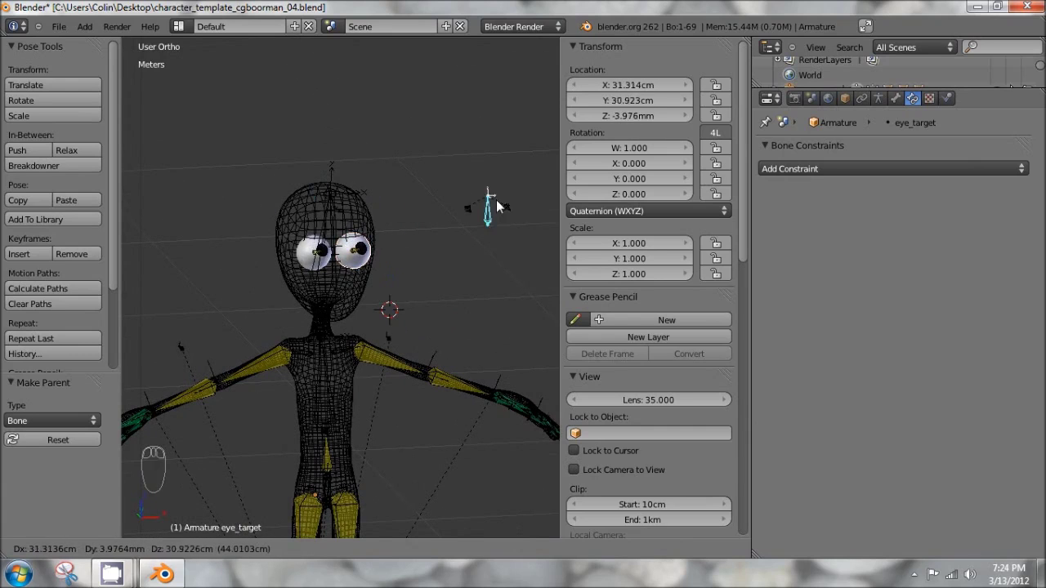
key("Escape")
- Select the head bone and try rotating it in the right side view to test whether the eyes follow, then cancel the rotation
middle_click_drag(336, 186, 208, 298)
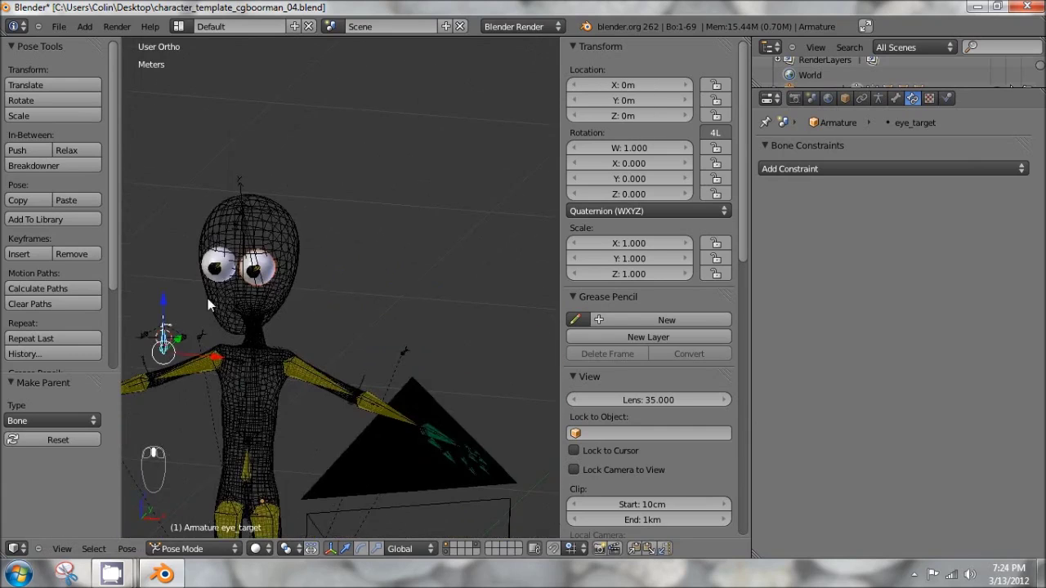
scroll(241, 231, "up", 5)
scroll(497, 262, "down", 3)
middle_click_drag(497, 262, 310, 282)
right_click(327, 280)
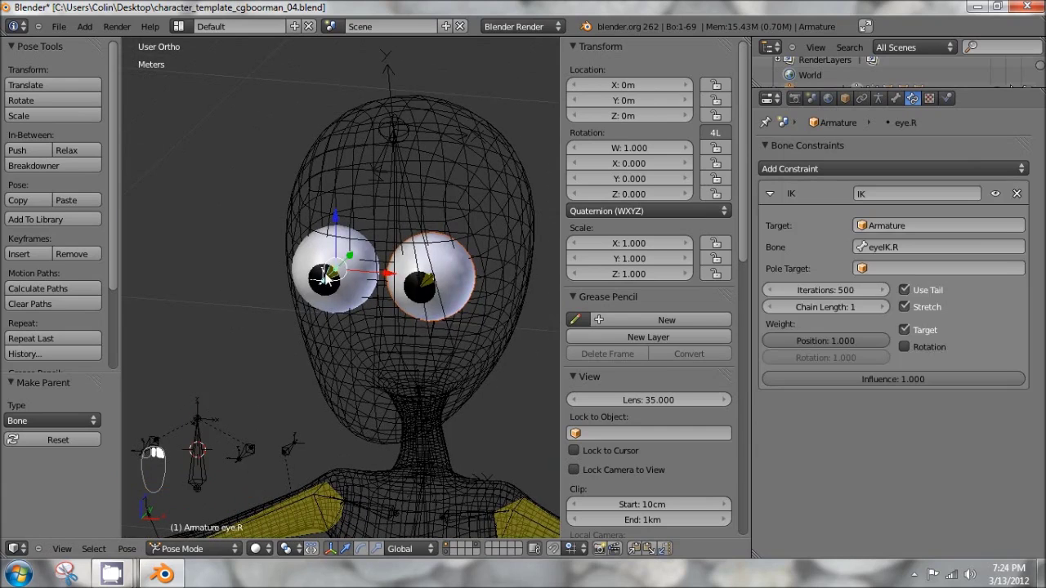
right_click(438, 286)
right_click(425, 282)
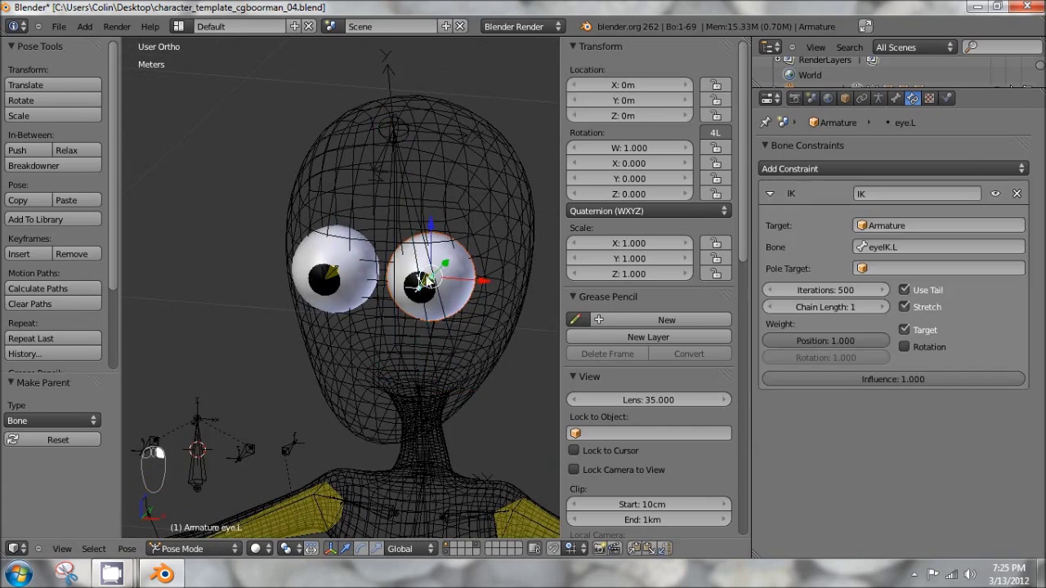
right_click(407, 195)
middle_click_drag(406, 194, 360, 221)
key("KP_3")
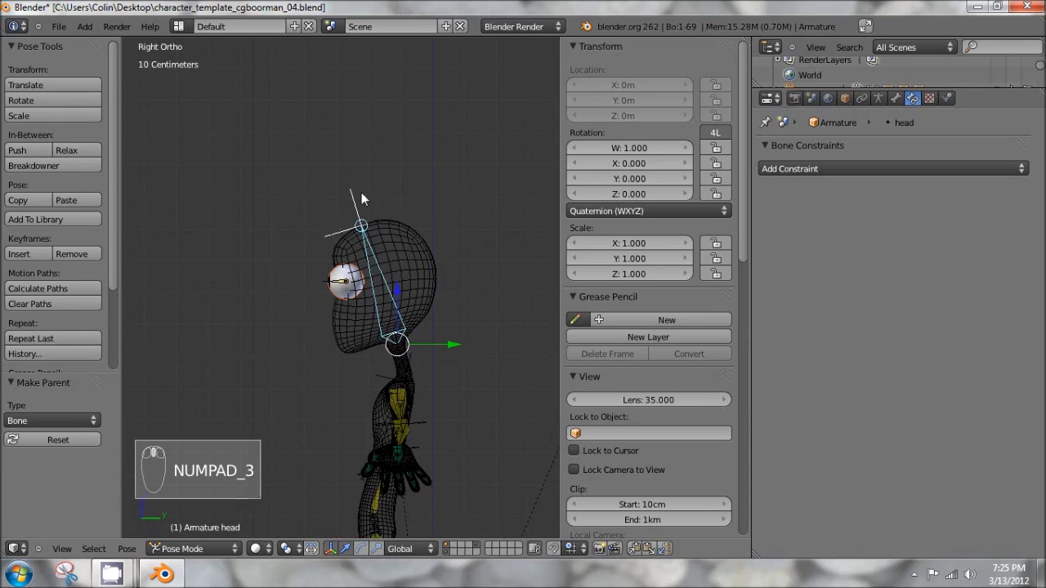
key("r")
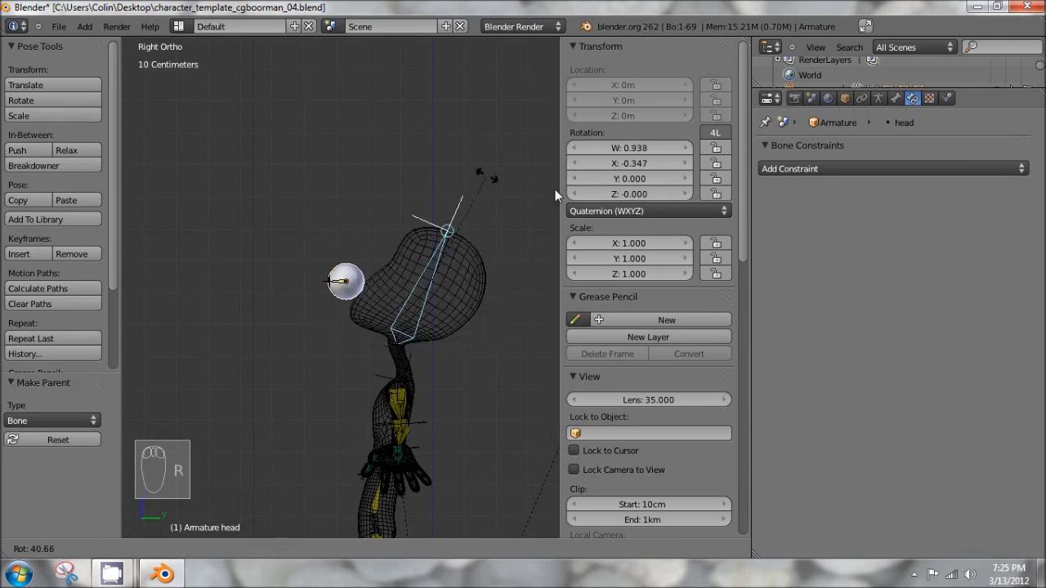
right_click(506, 176)
- In the armature's Edit Mode, parent the eye.R and eye.L bones to the head bone with Keep Offset
right_click(368, 283)
scroll(314, 295, "up", 6)
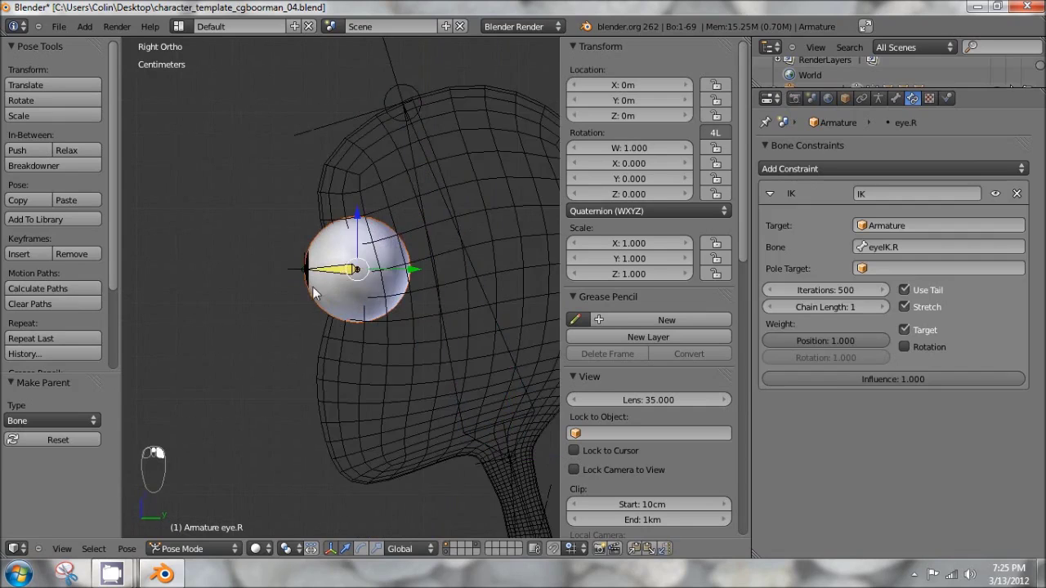
middle_click_drag(314, 294, 405, 303)
right_click(409, 307)
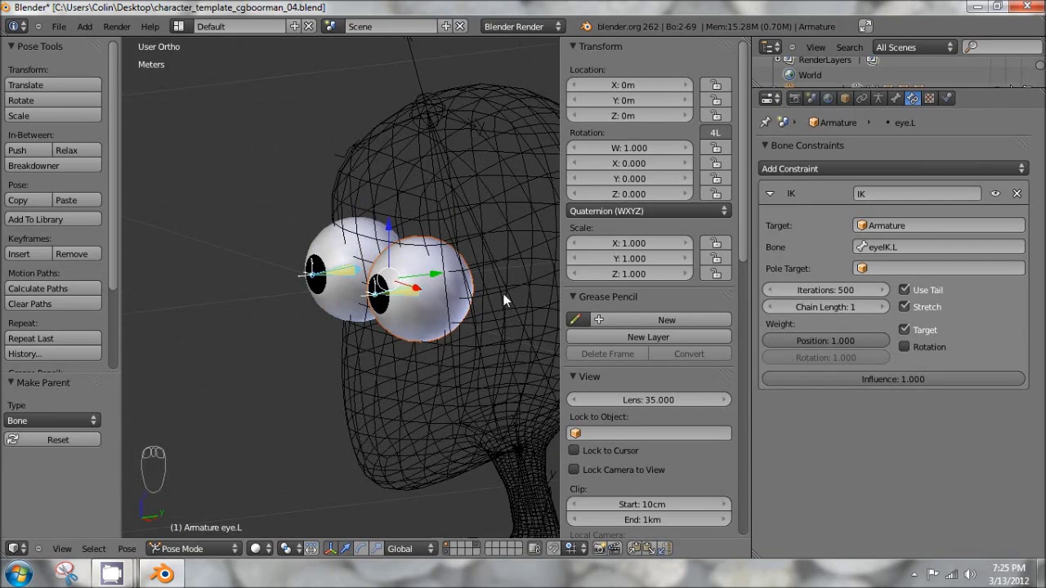
key("Tab")
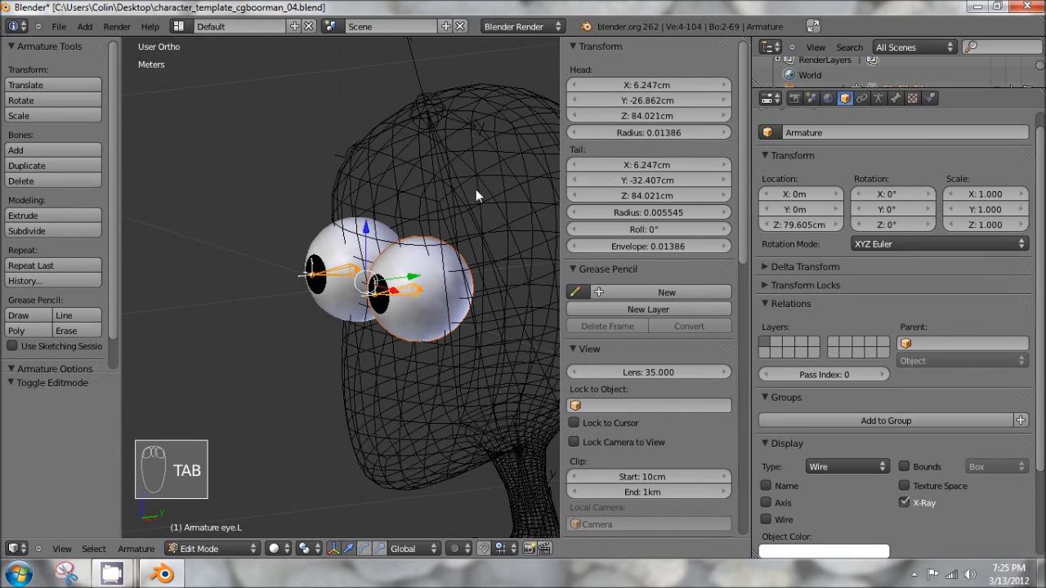
key("a")
key("a")
middle_click_drag(529, 211, 523, 236)
right_click(339, 276)
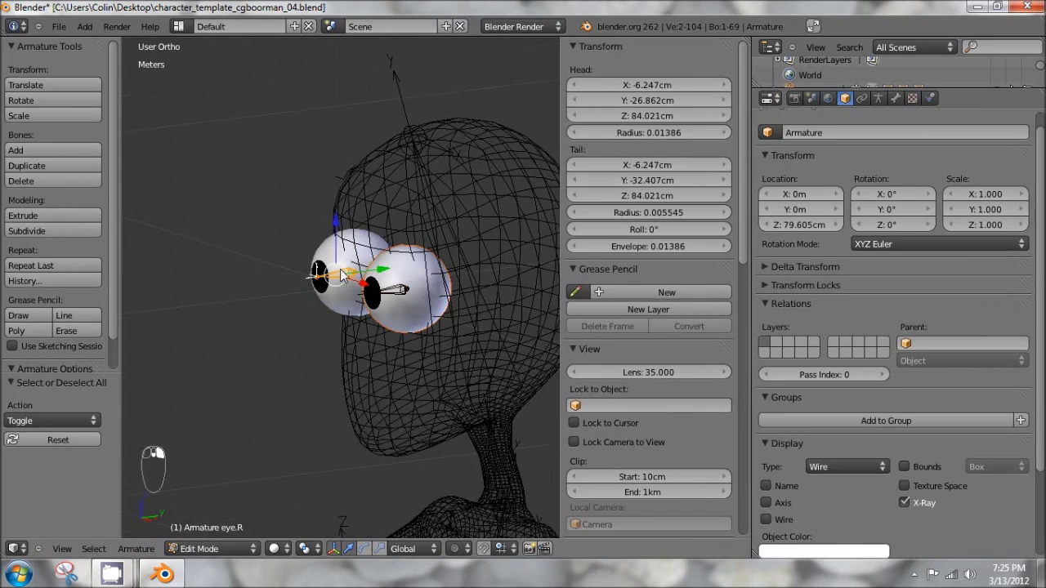
right_click(400, 296, "shift")
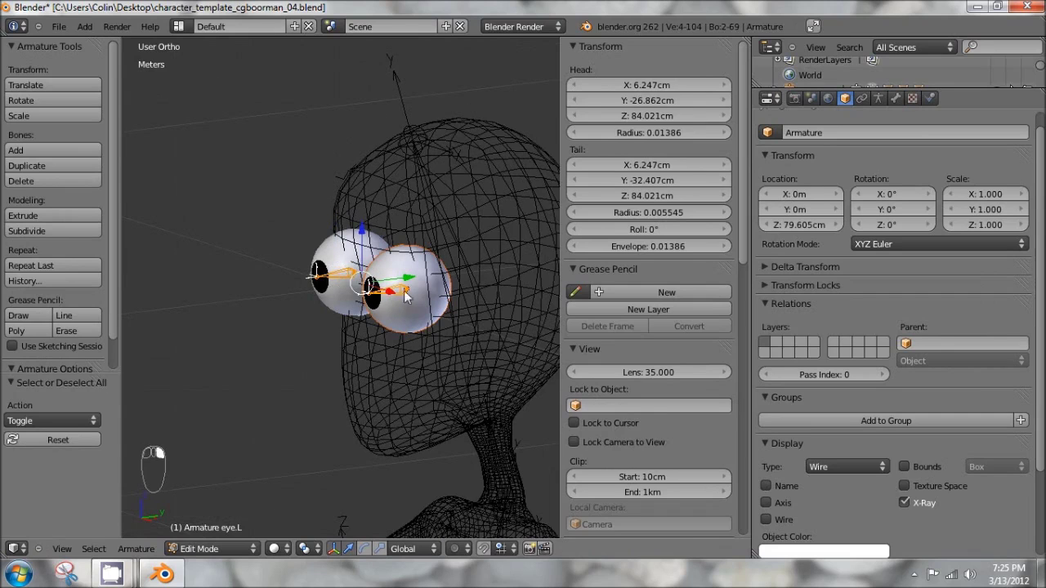
middle_click_drag(464, 264, 374, 303)
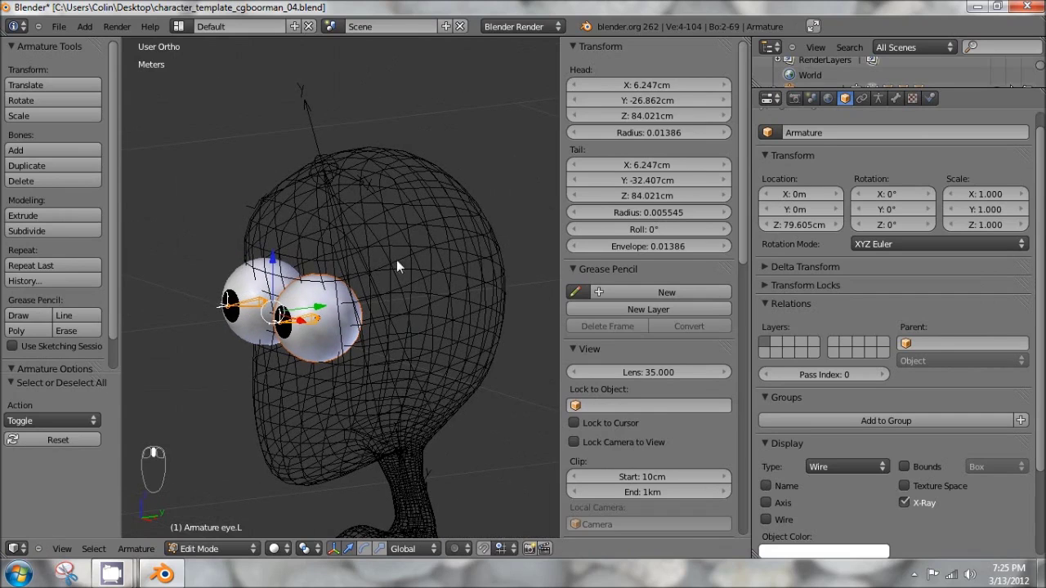
right_click(346, 223, "shift")
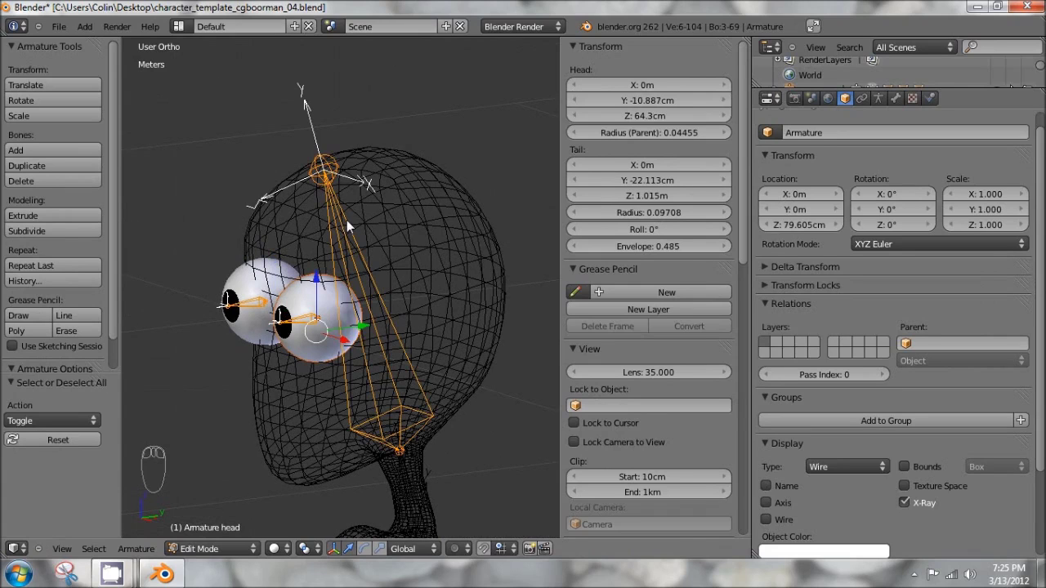
key("ctrl+p")
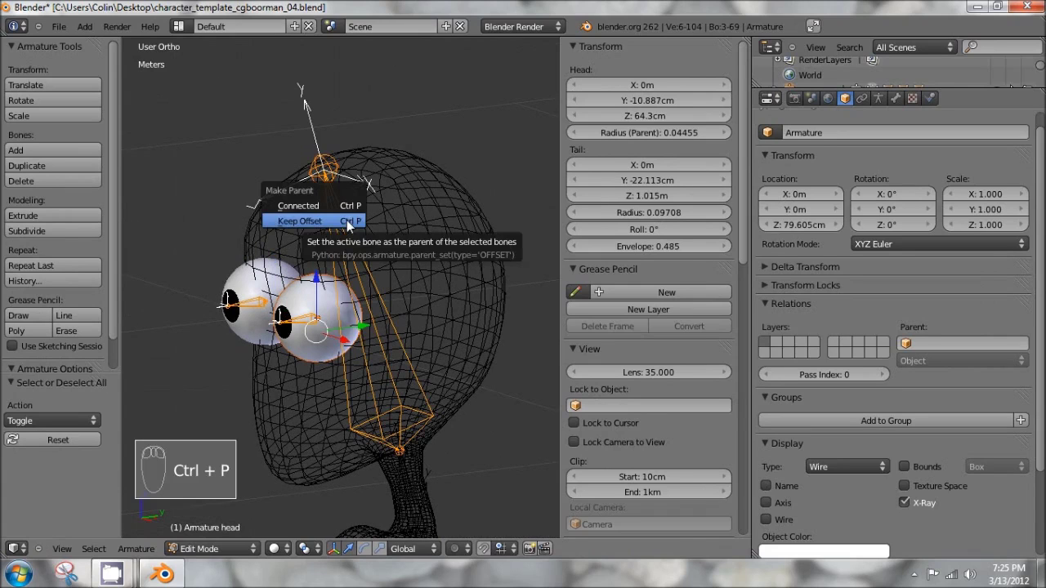
left_click(321, 223)
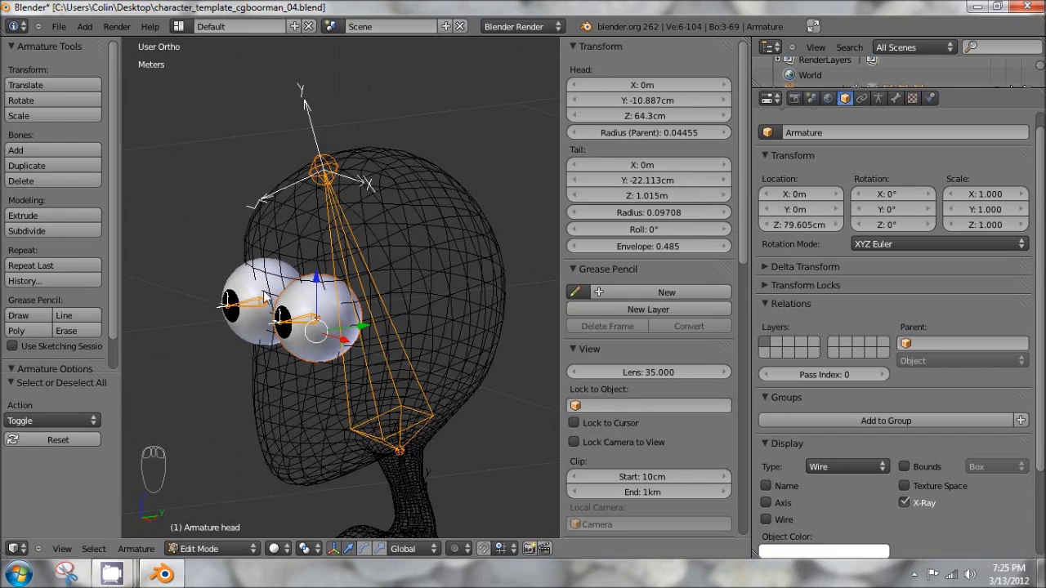
key("ctrl+p")
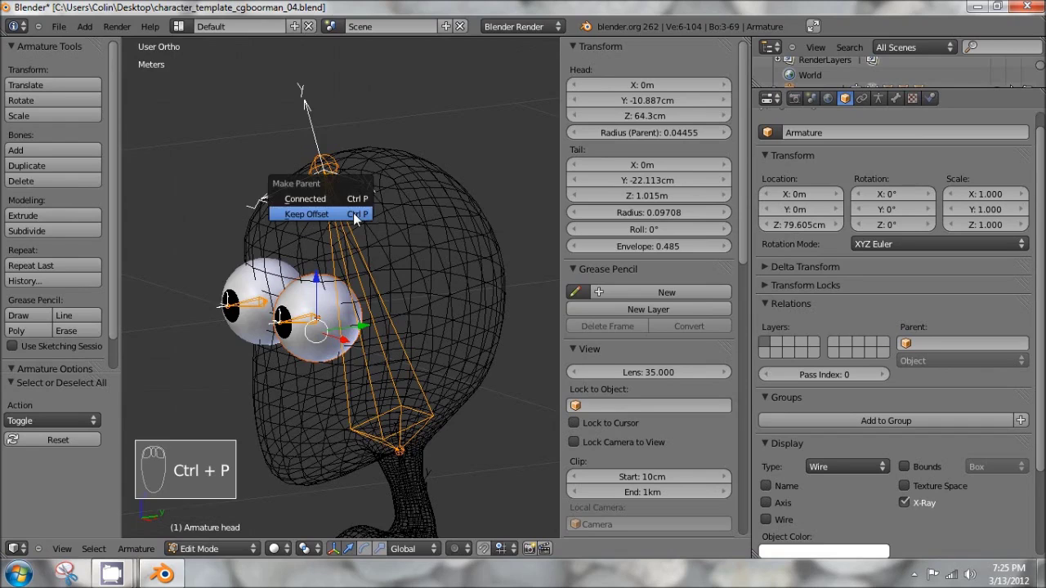
left_click(351, 219)
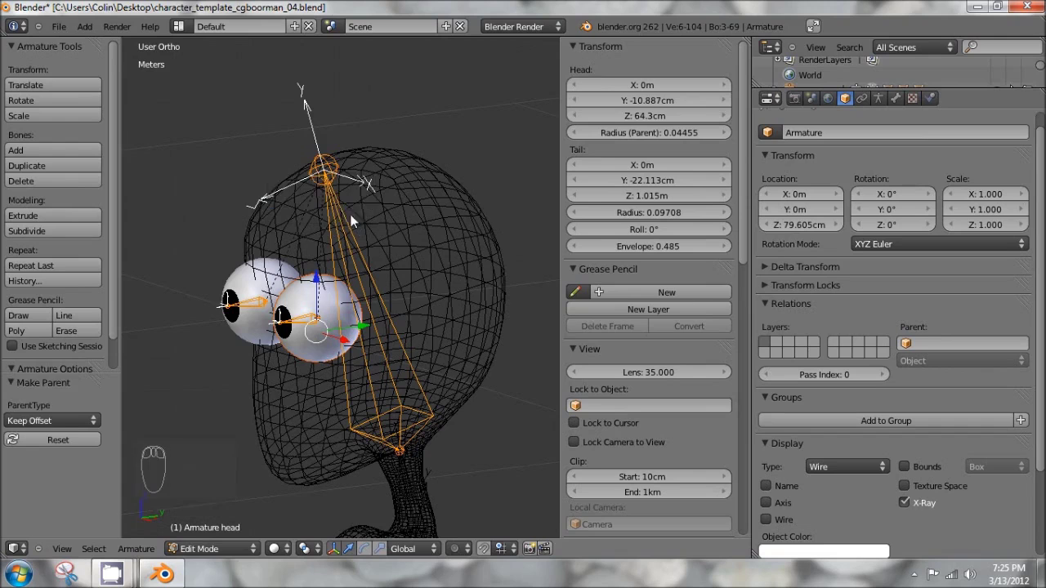
- In Pose Mode, move the eye_target bone to about X -1.1 cm, Y 14.5 cm, Z -4.1 cm, checking that both eyes track it
scroll(353, 218, "down", 1)
key("Tab")
scroll(278, 318, "down", 5)
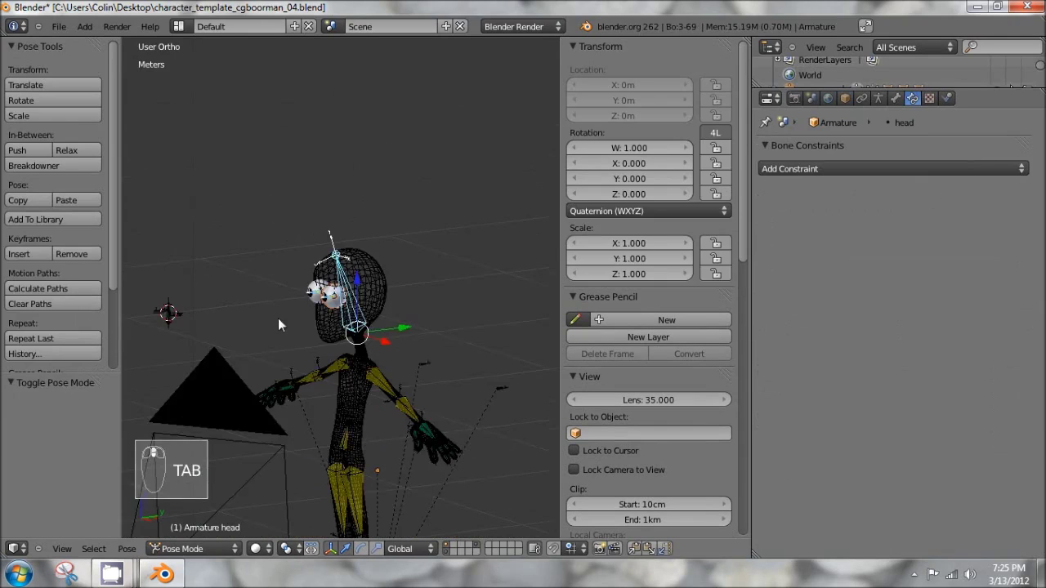
right_click(188, 334)
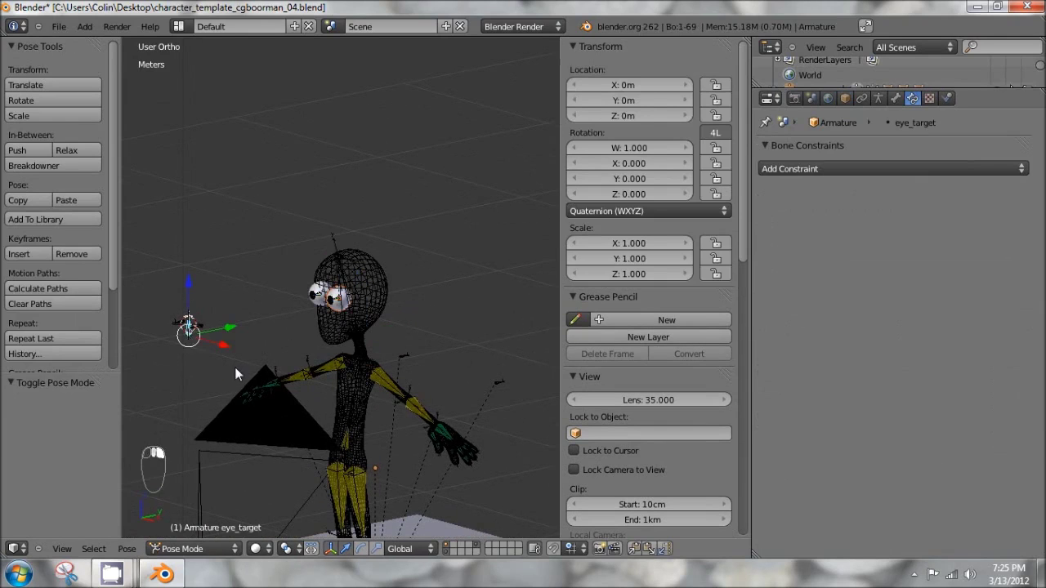
key("g")
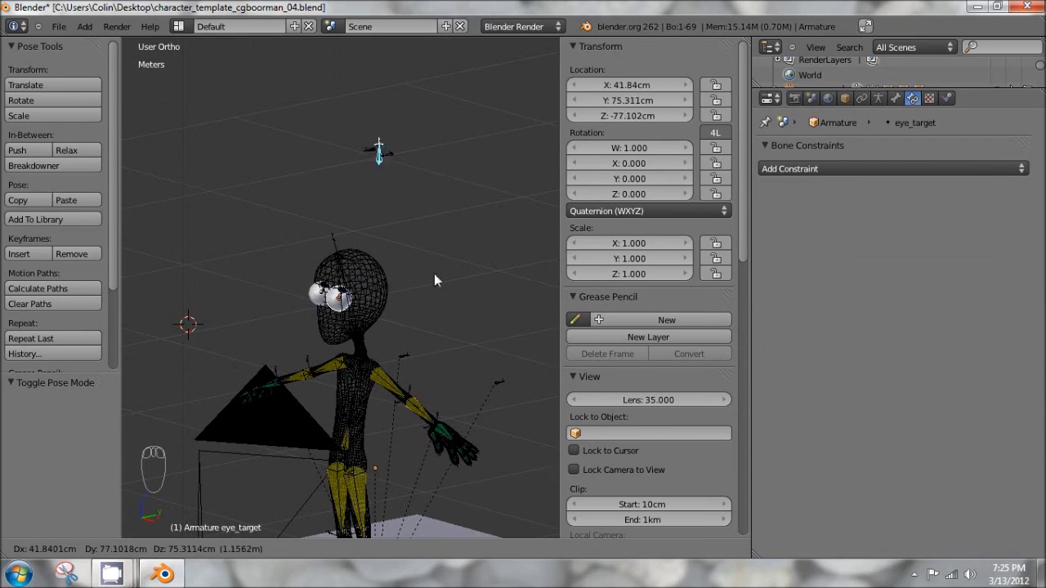
left_click(251, 331)
middle_click_drag(251, 332, 281, 247)
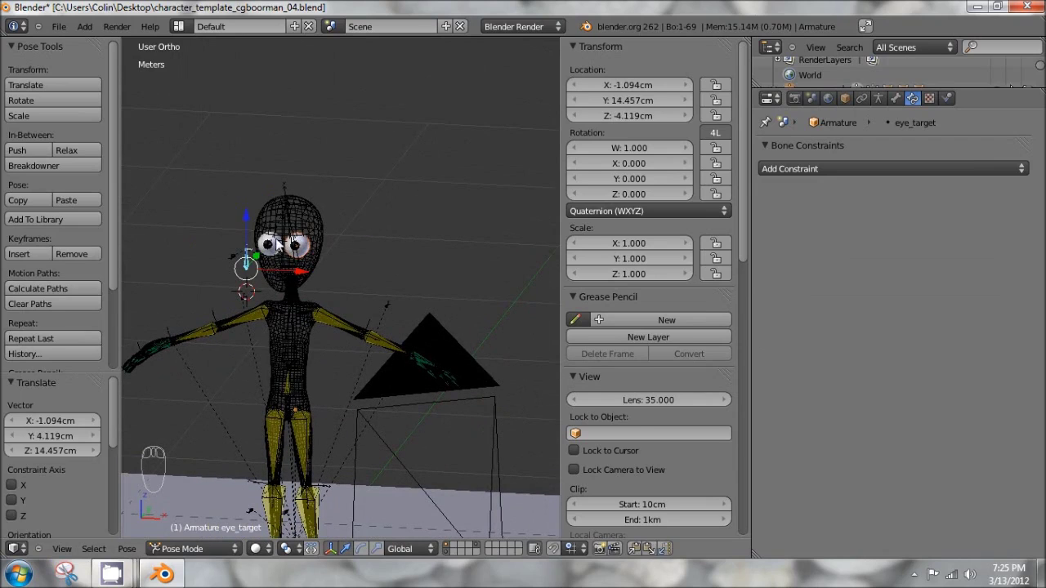
middle_click_drag(286, 254, 489, 392)
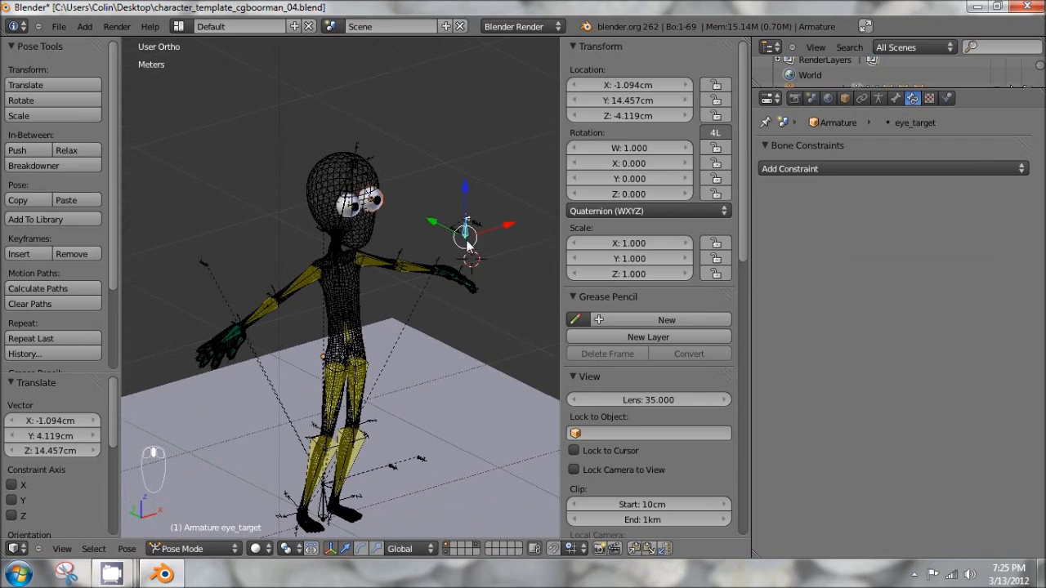
- Try moving the fred_controller bone about -70 cm along X to test whether eye_target follows the character, then undo the move
right_click(327, 515)
middle_click_drag(388, 472, 364, 409, "shift")
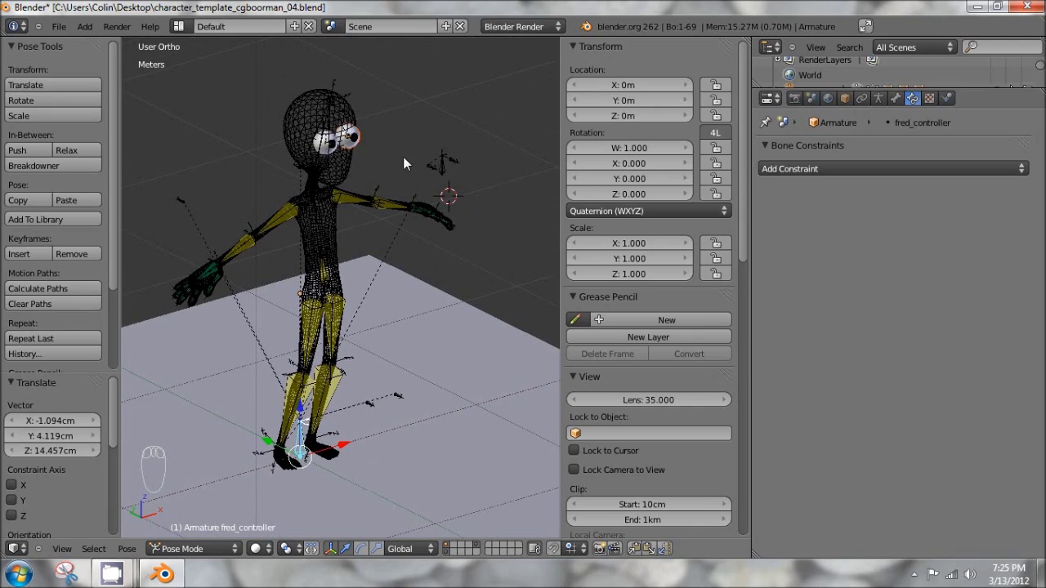
right_click(446, 169)
right_click(300, 449)
middle_click_drag(365, 454, 292, 444)
left_click_drag(353, 456, 204, 446)
middle_click_drag(368, 172, 321, 248)
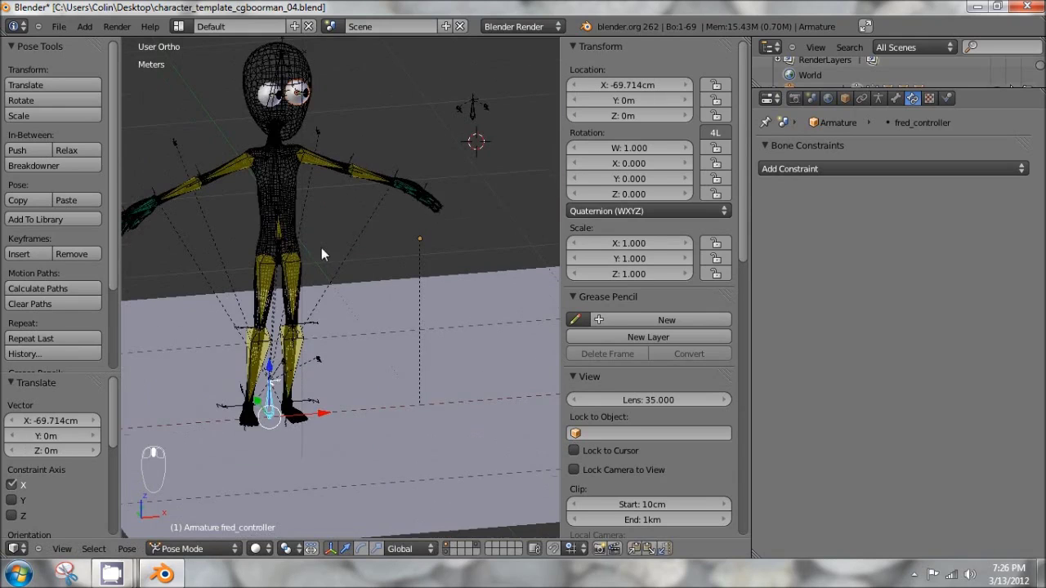
key("ctrl+z")
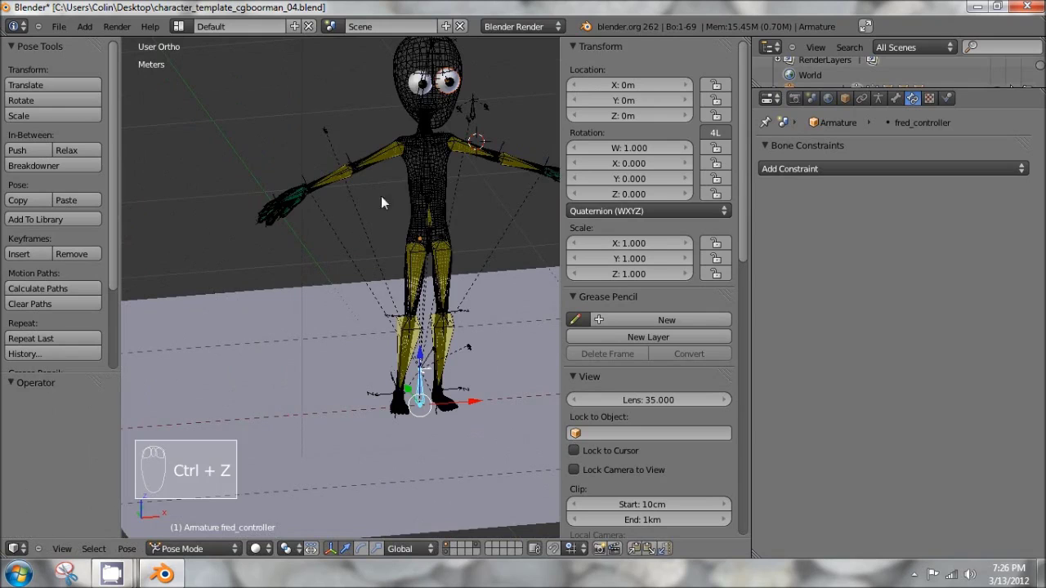
- In the armature's Edit Mode, parent the eye_target bone to the fred_controller bone with Keep Offset, then return to Pose Mode
middle_click_drag(470, 220, 387, 262)
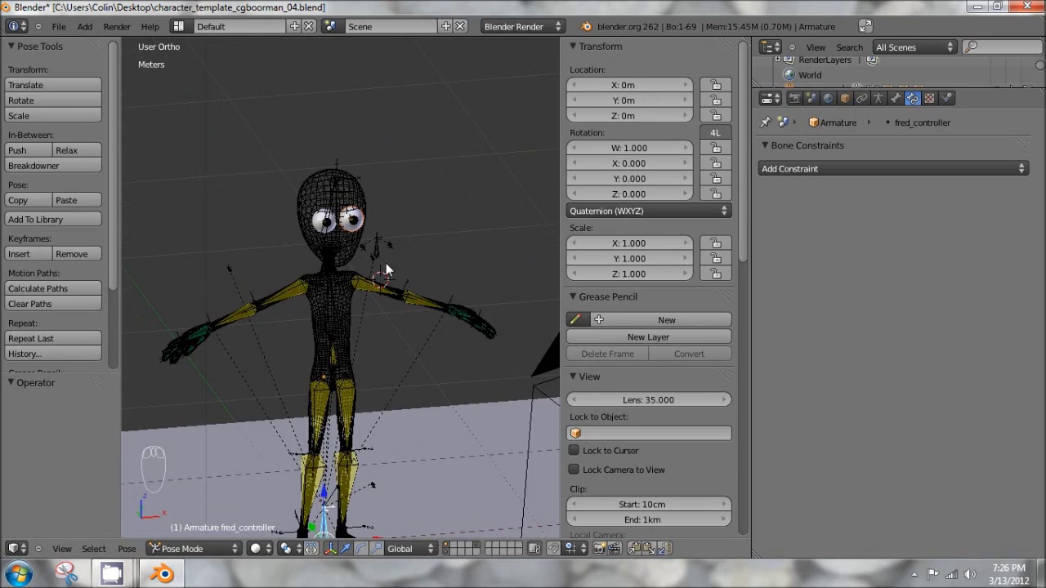
middle_click_drag(386, 263, 392, 227)
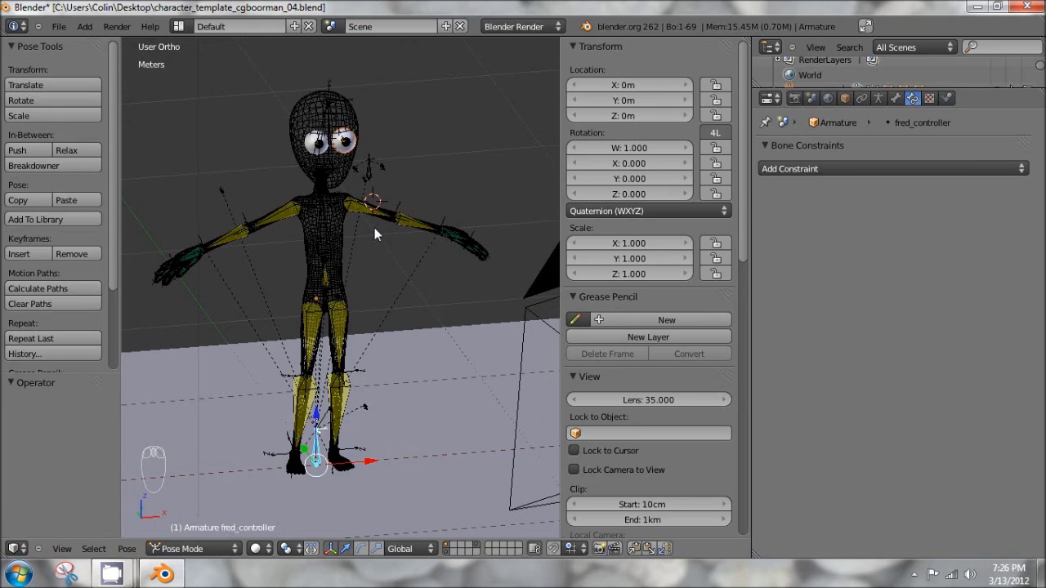
key("Tab")
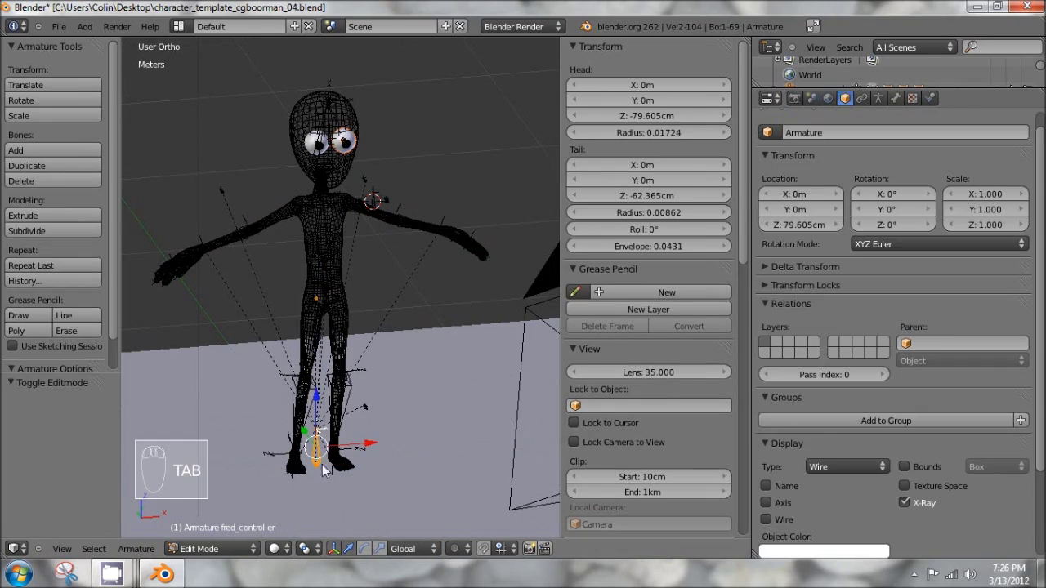
right_click(373, 205)
middle_click_drag(369, 441, 437, 263, "shift")
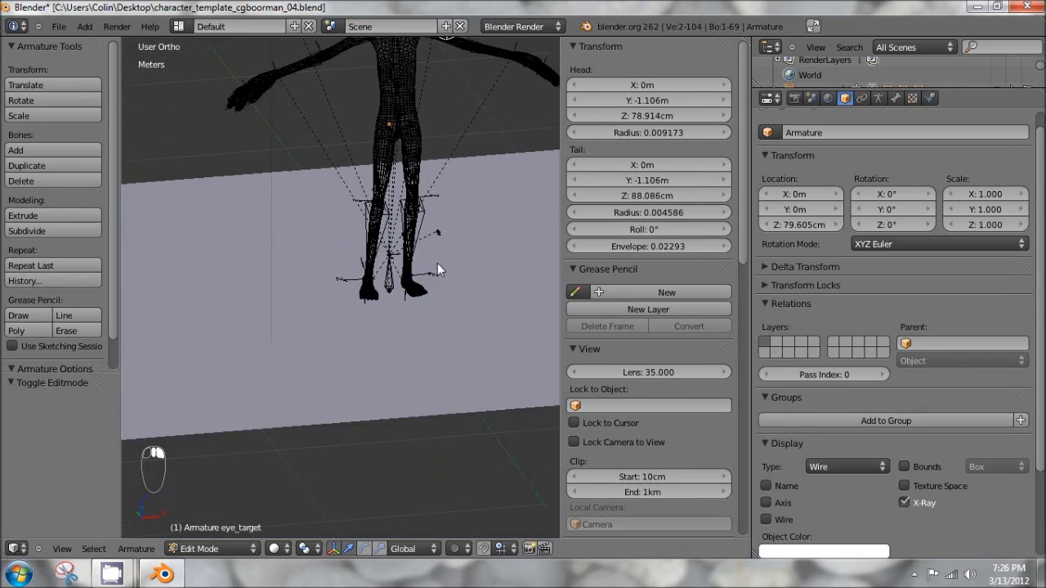
scroll(459, 301, "up", 4)
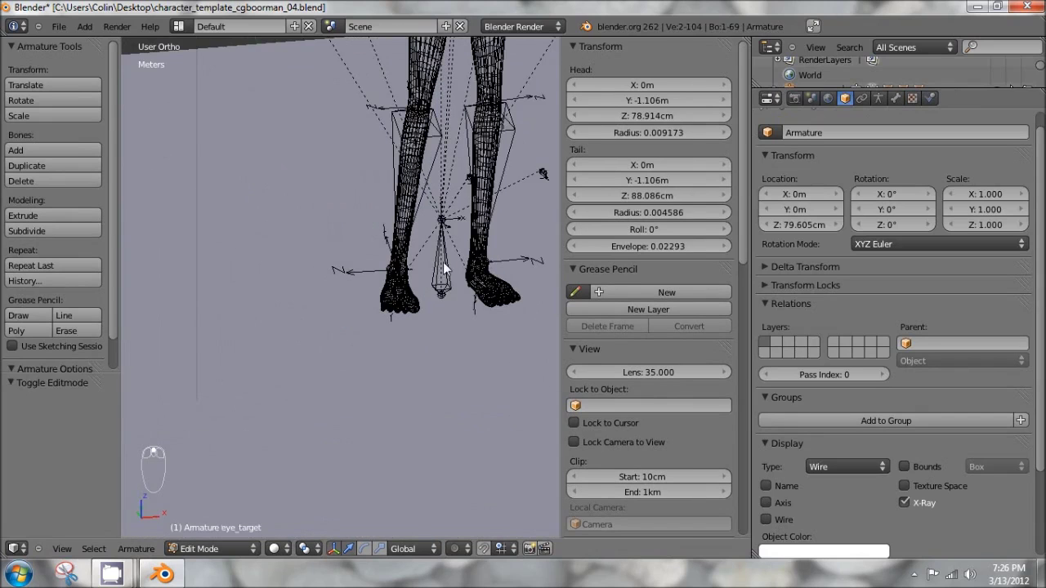
right_click(441, 274, "shift")
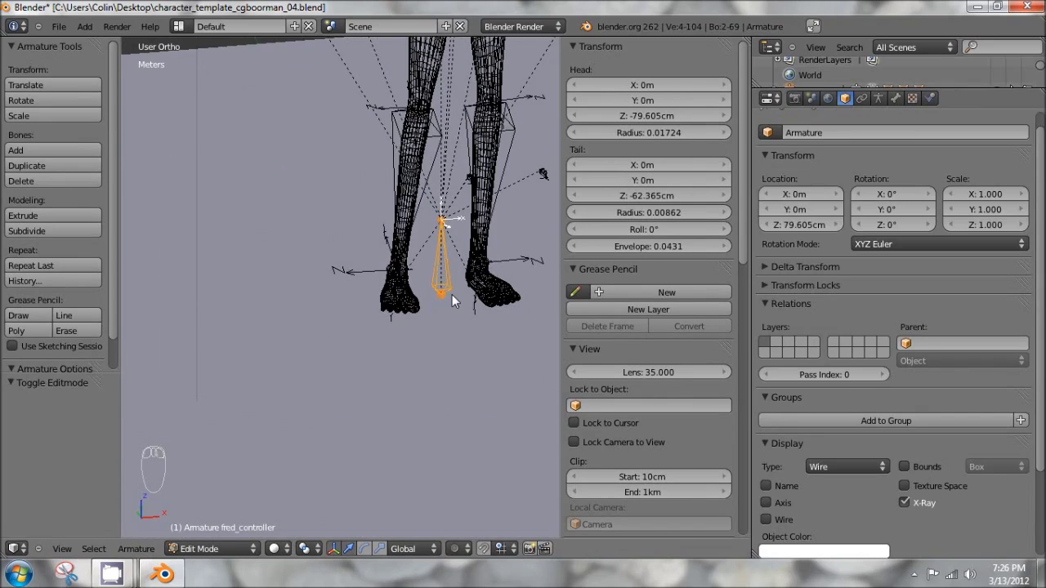
key("ctrl+p")
left_click(454, 297)
scroll(456, 309, "down", 5)
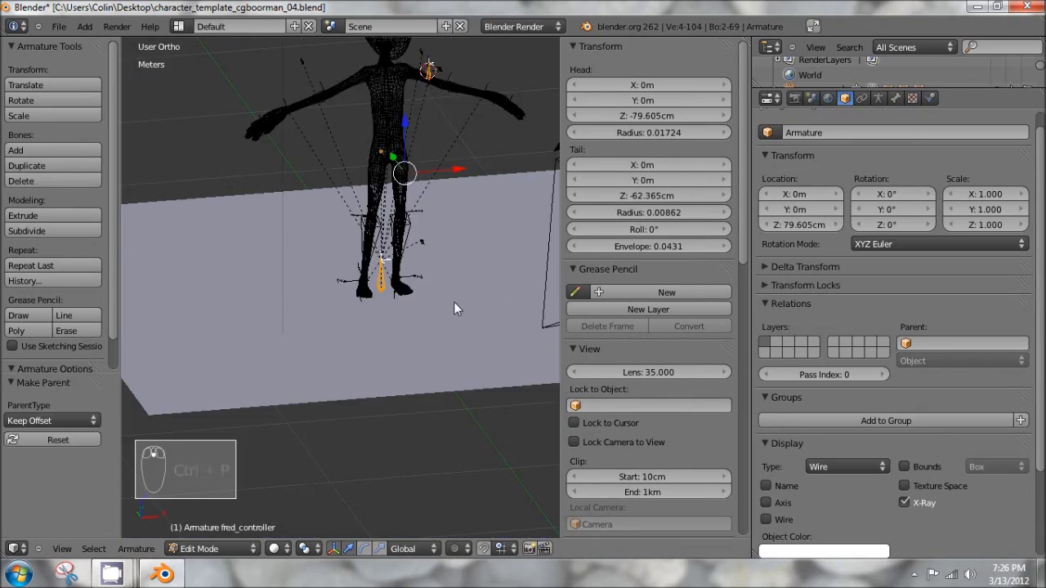
key("Tab")
middle_click_drag(423, 255, 390, 343, "shift")
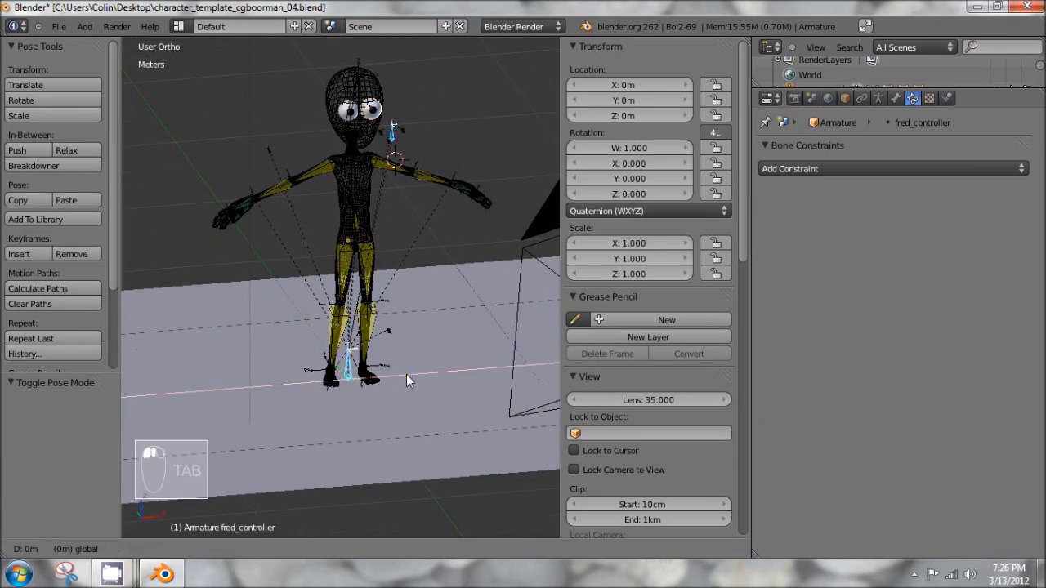